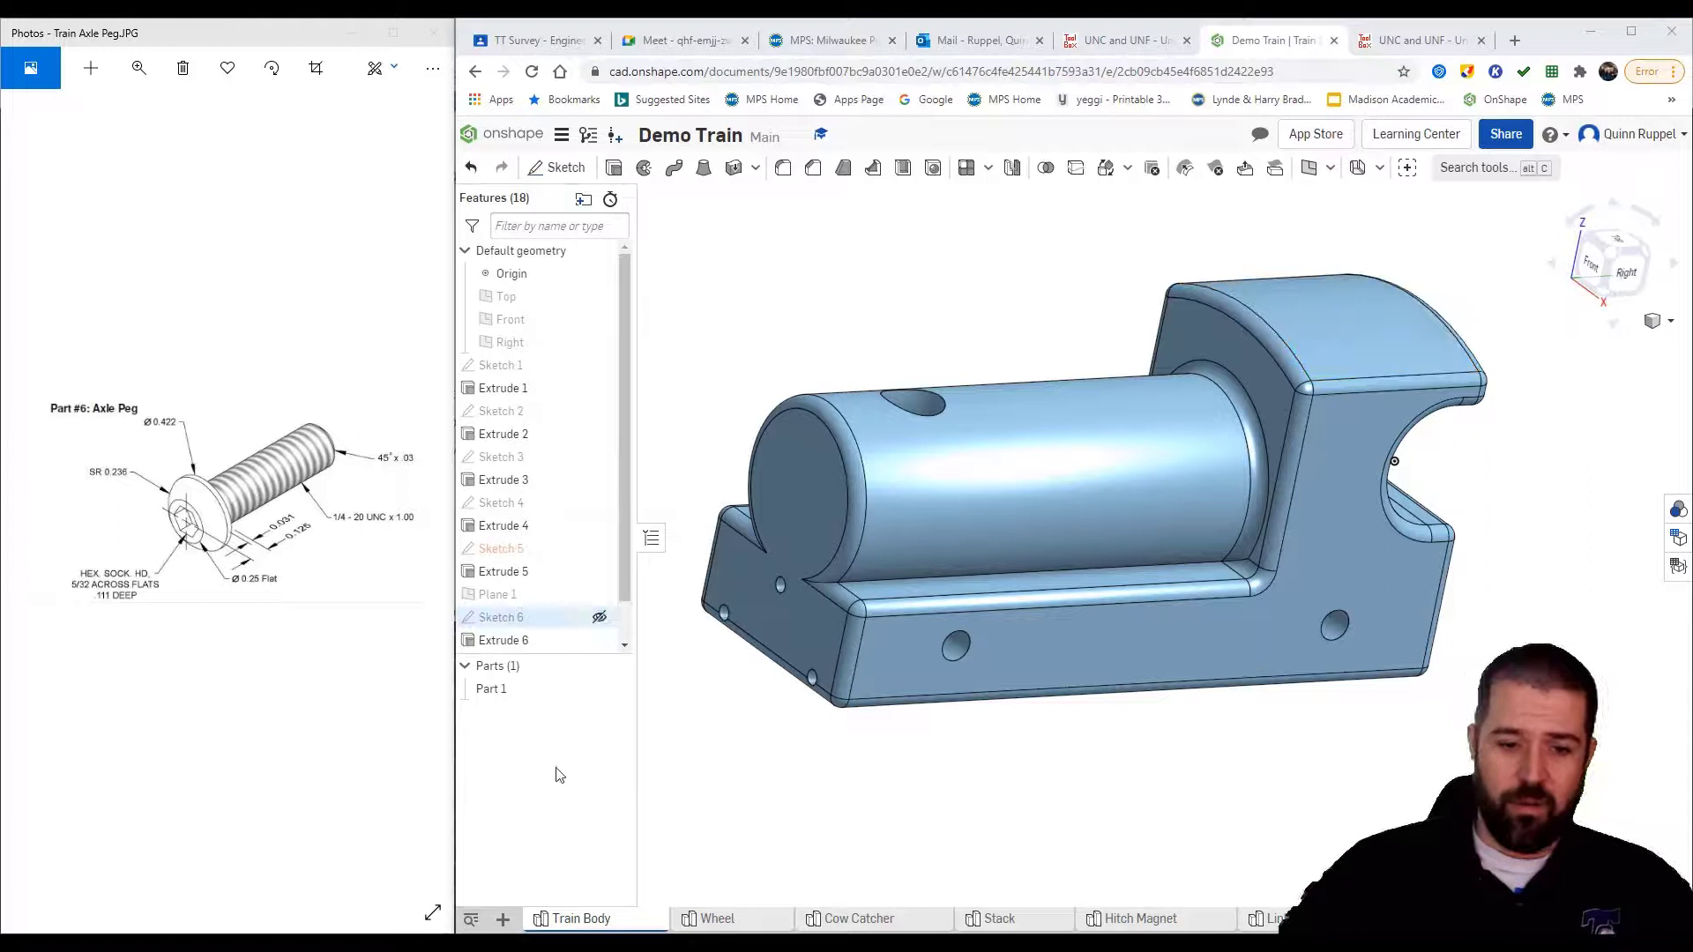
Add a new empty part studio to the Demo Train document and rename it 'Axle Peg'
left_click(504, 918)
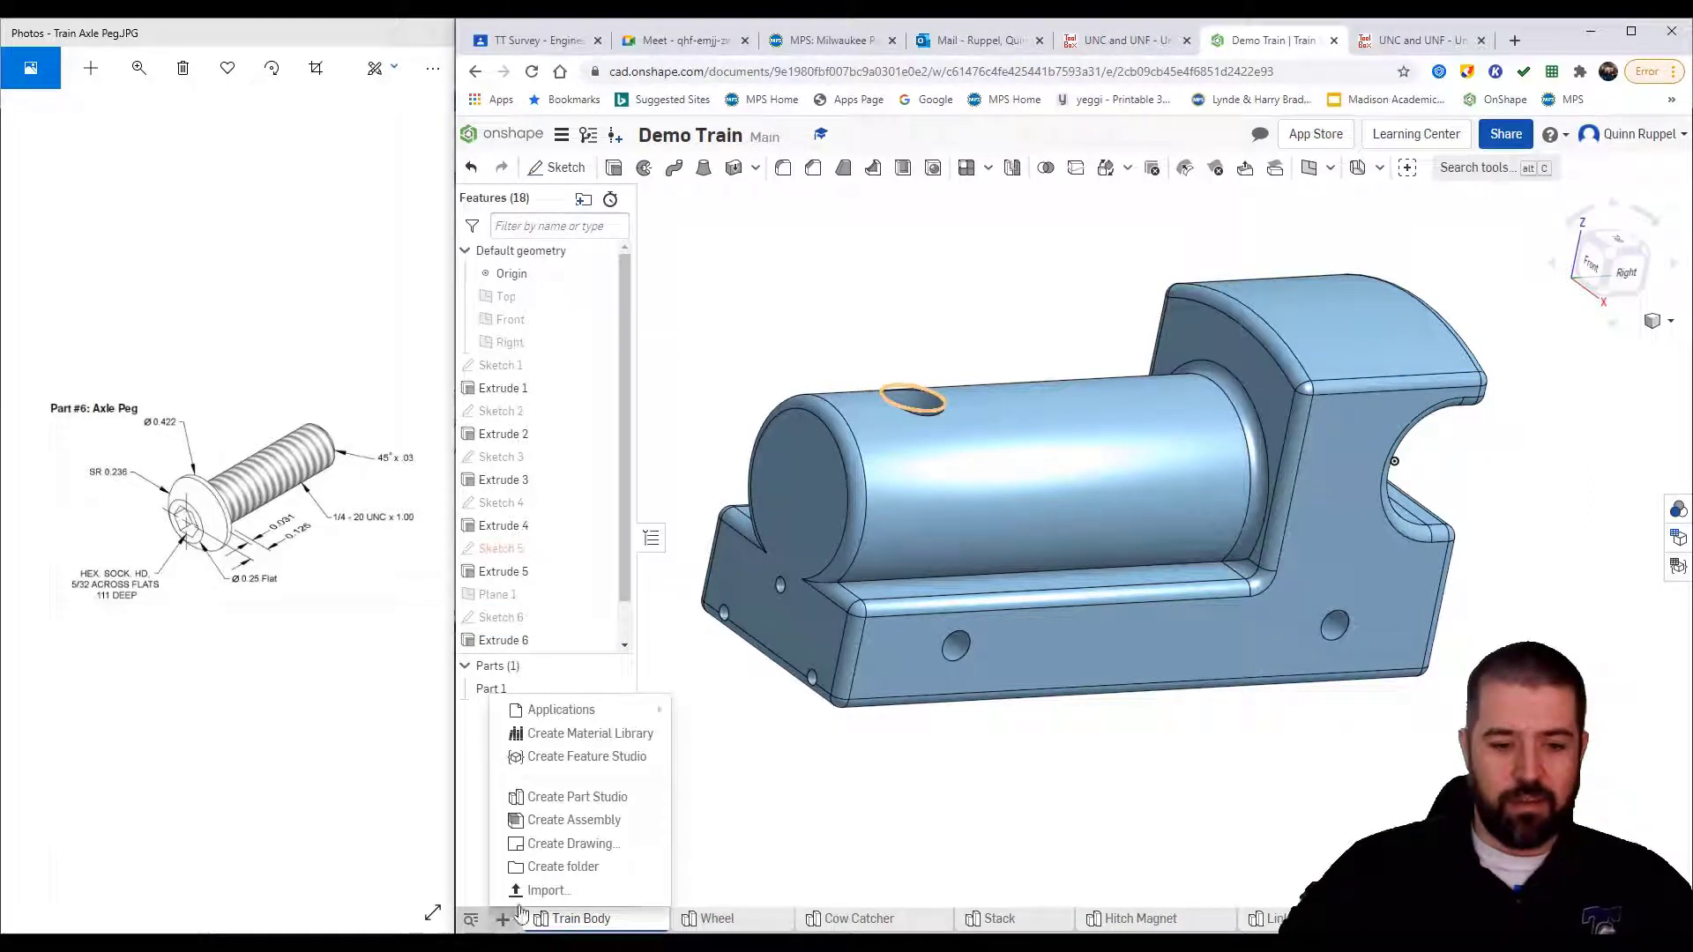
left_click(577, 797)
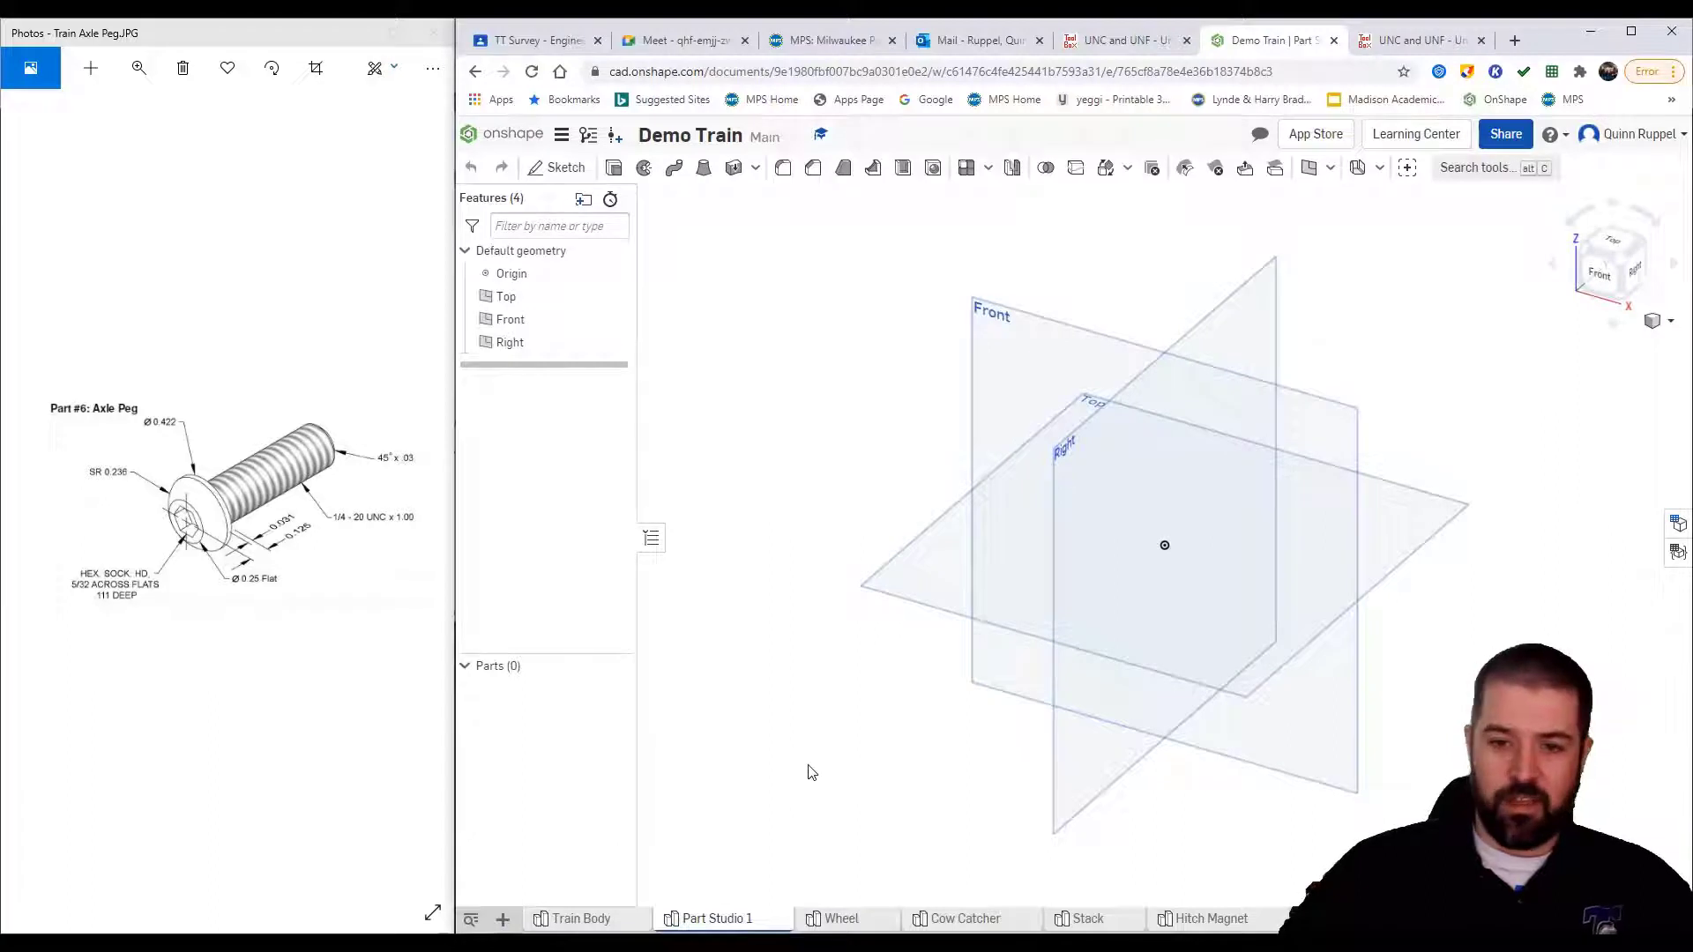
right_click(734, 920)
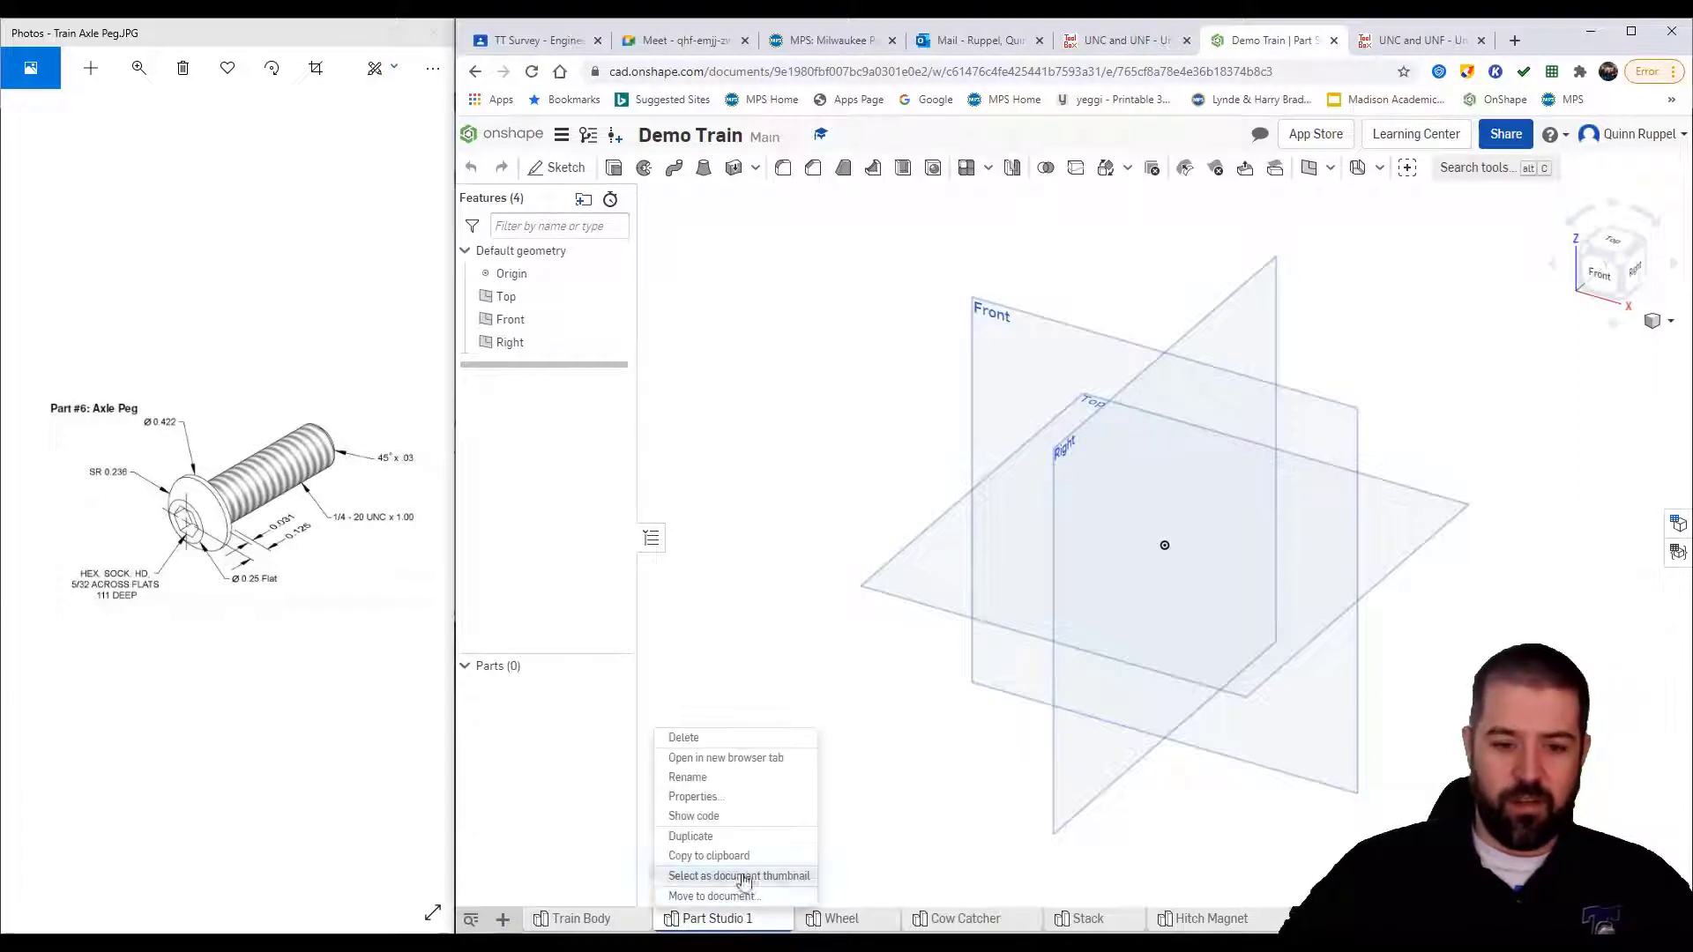
left_click(737, 780)
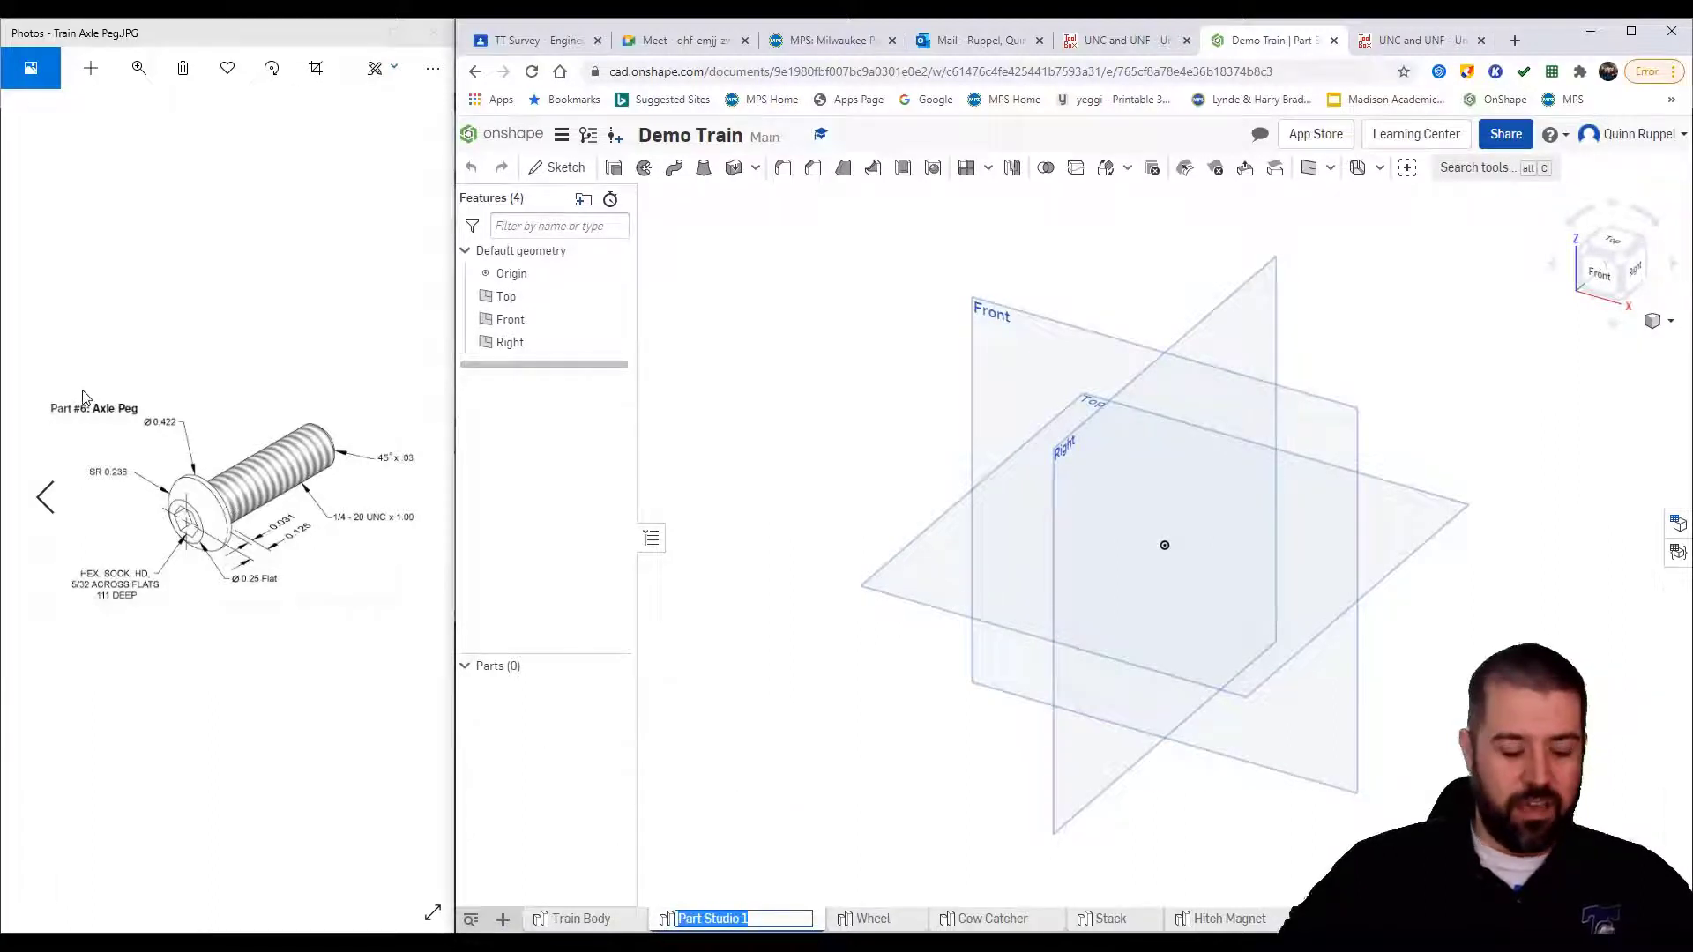
type("Axle Peg")
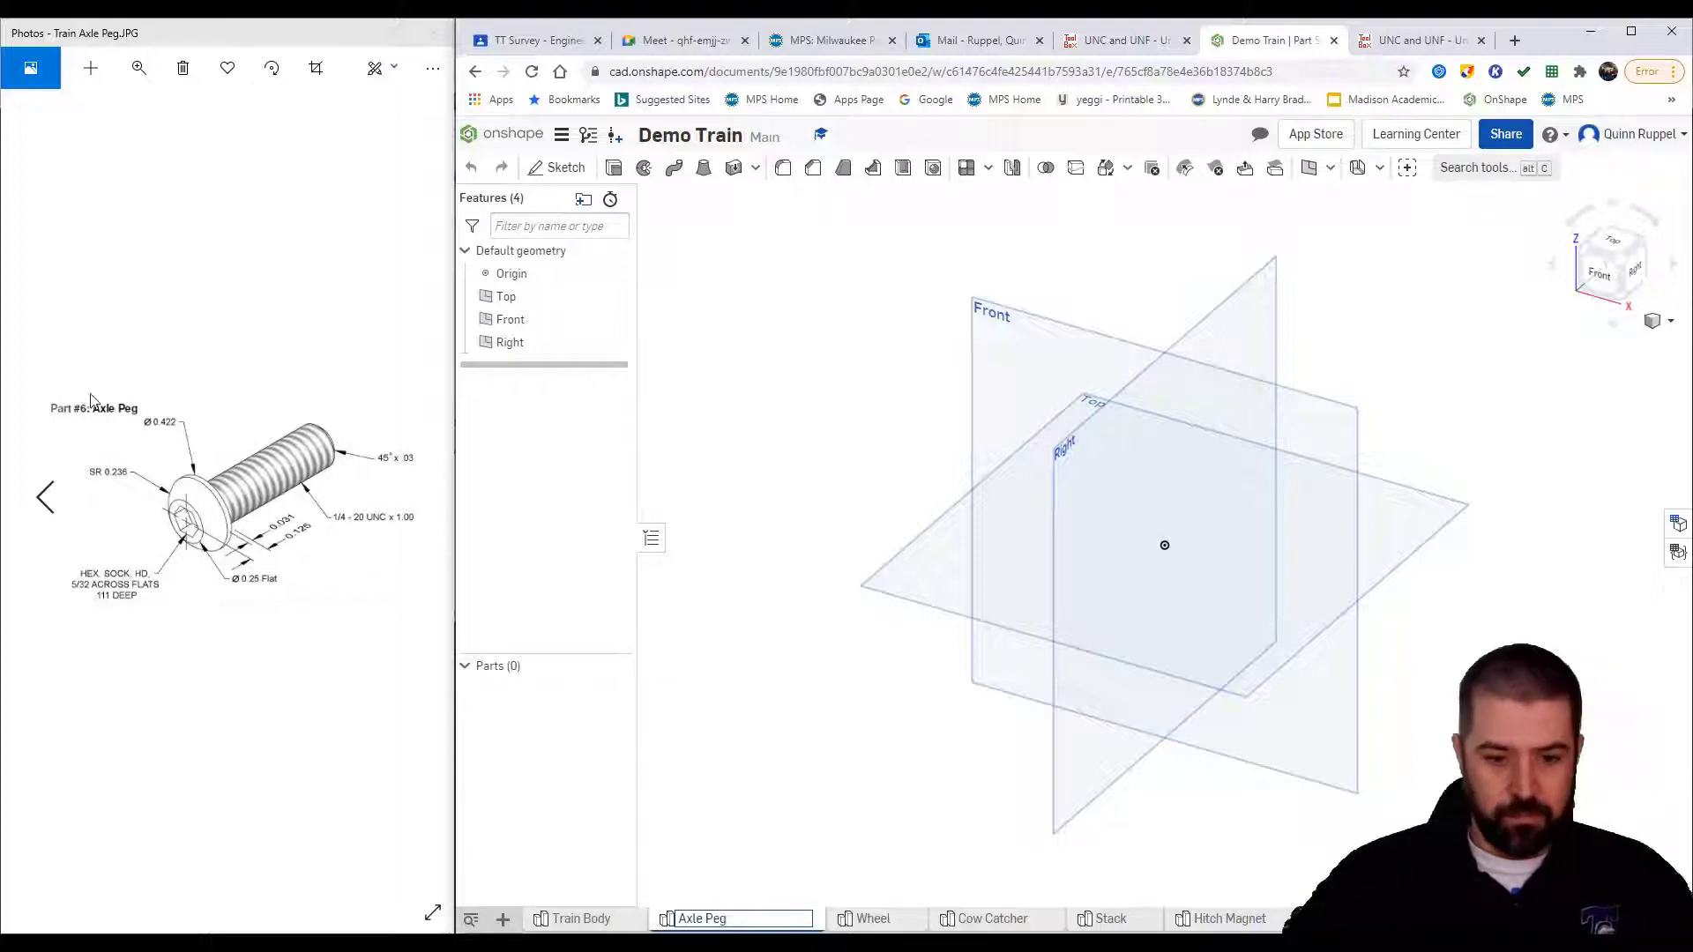
left_click(91, 399)
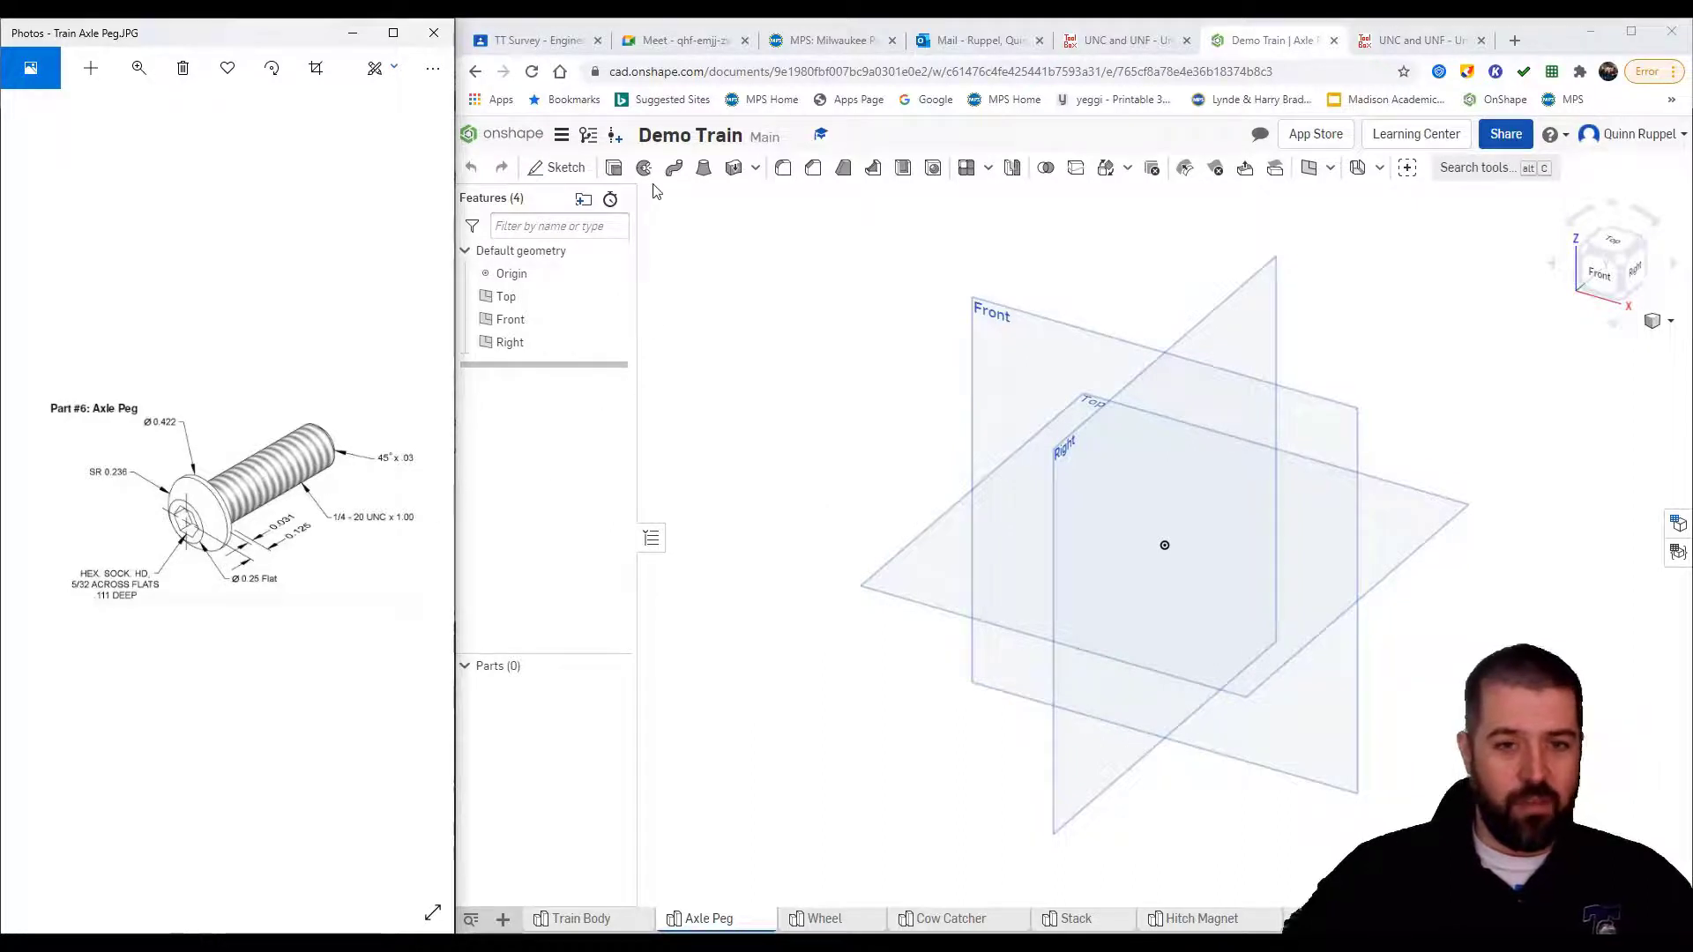
Start Sketch 1 on the Front plane, viewed face-on, ready to draw lines
left_click(563, 168)
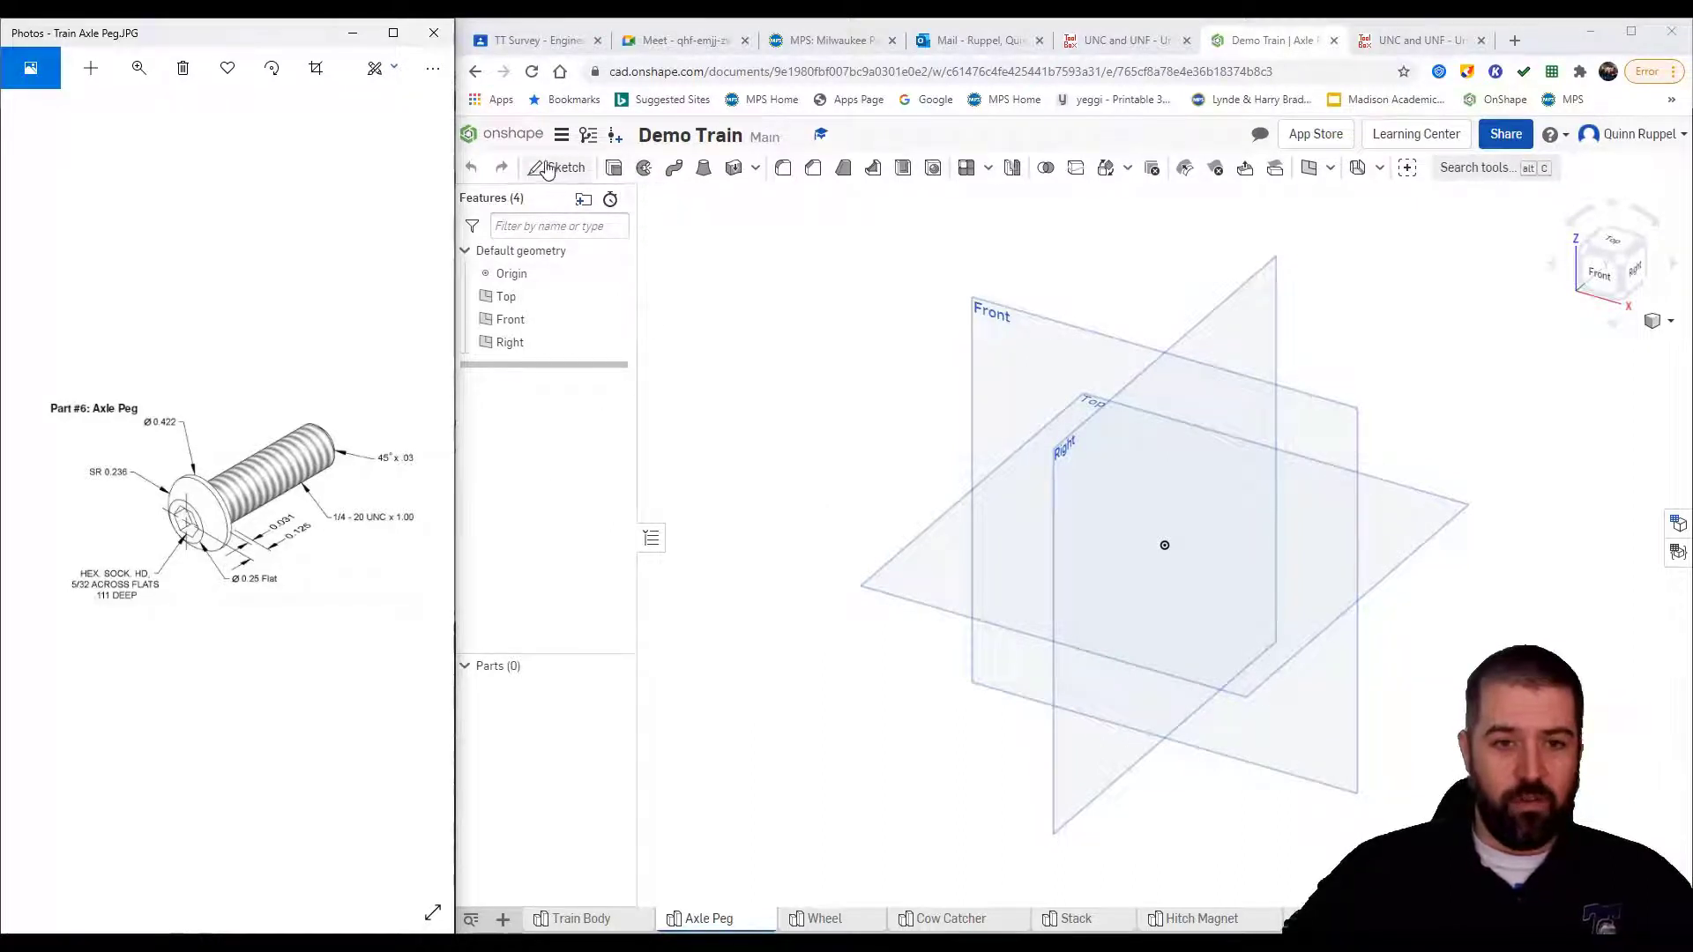
left_click(1166, 377)
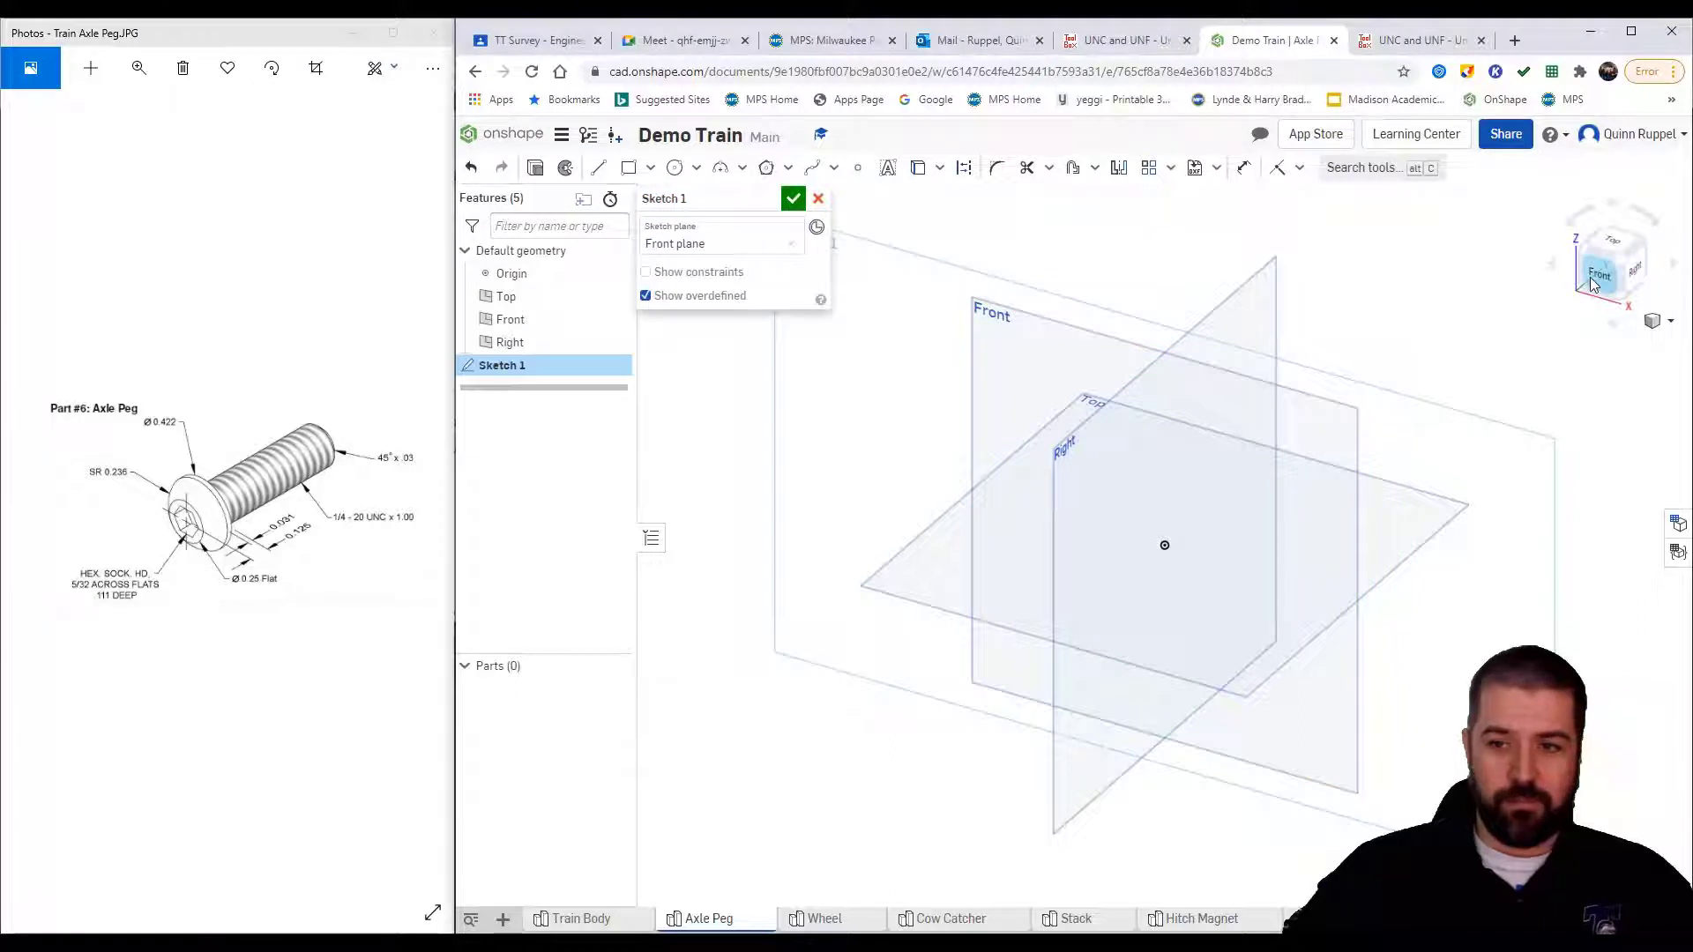
key("n")
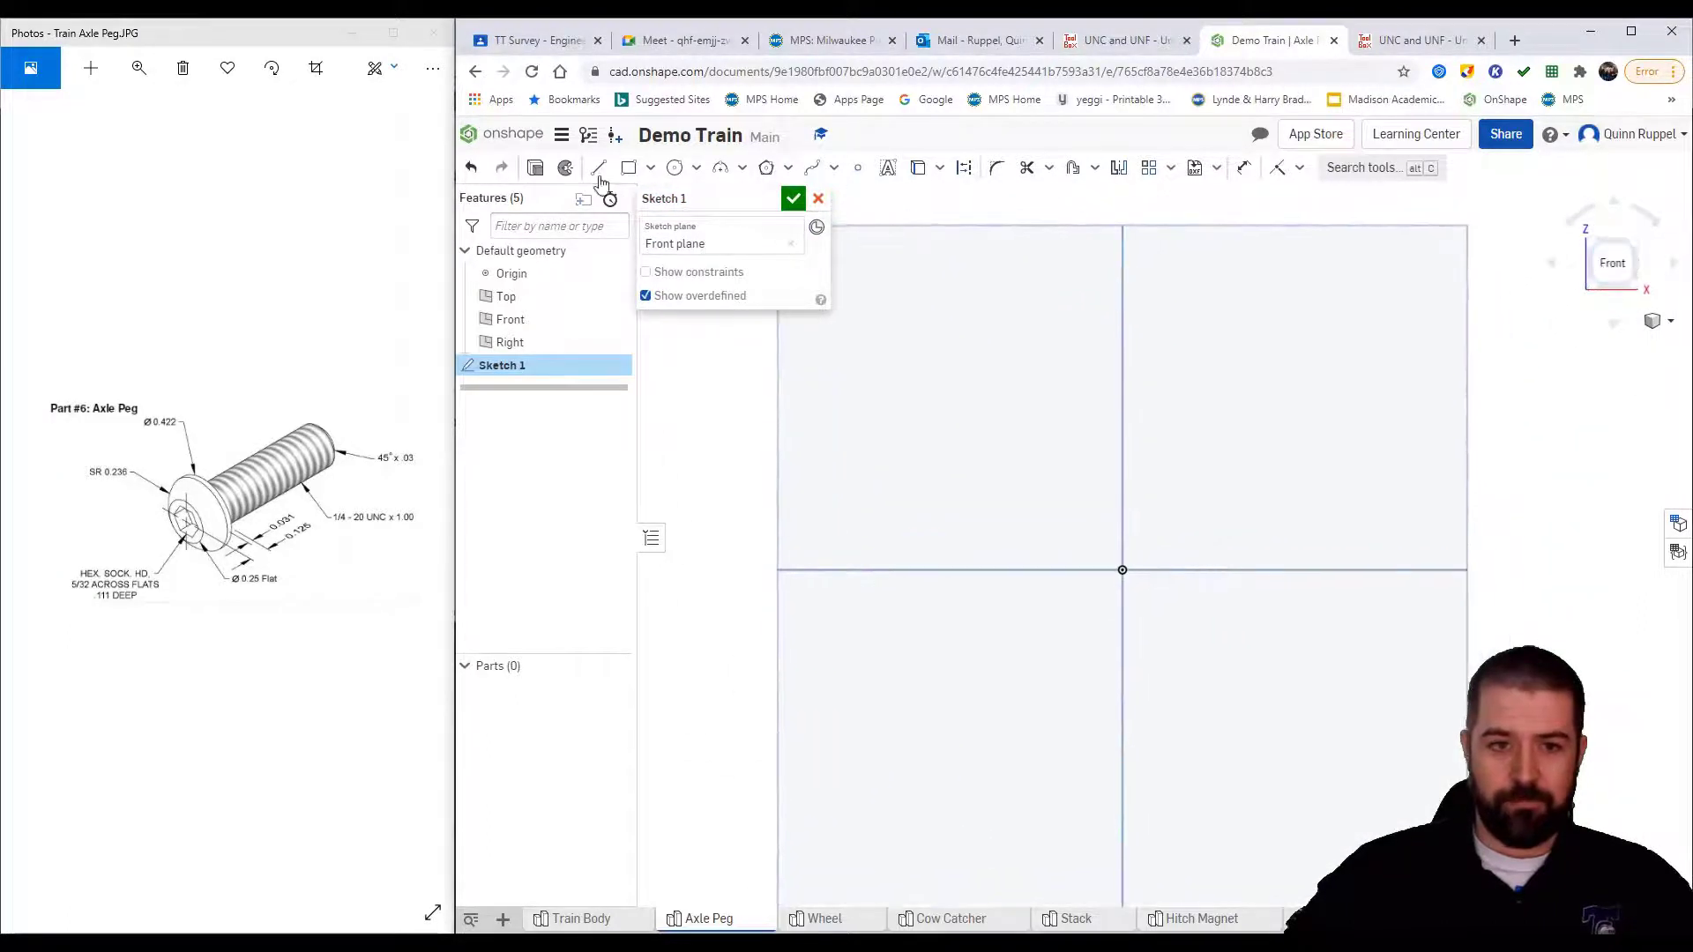
left_click(599, 168)
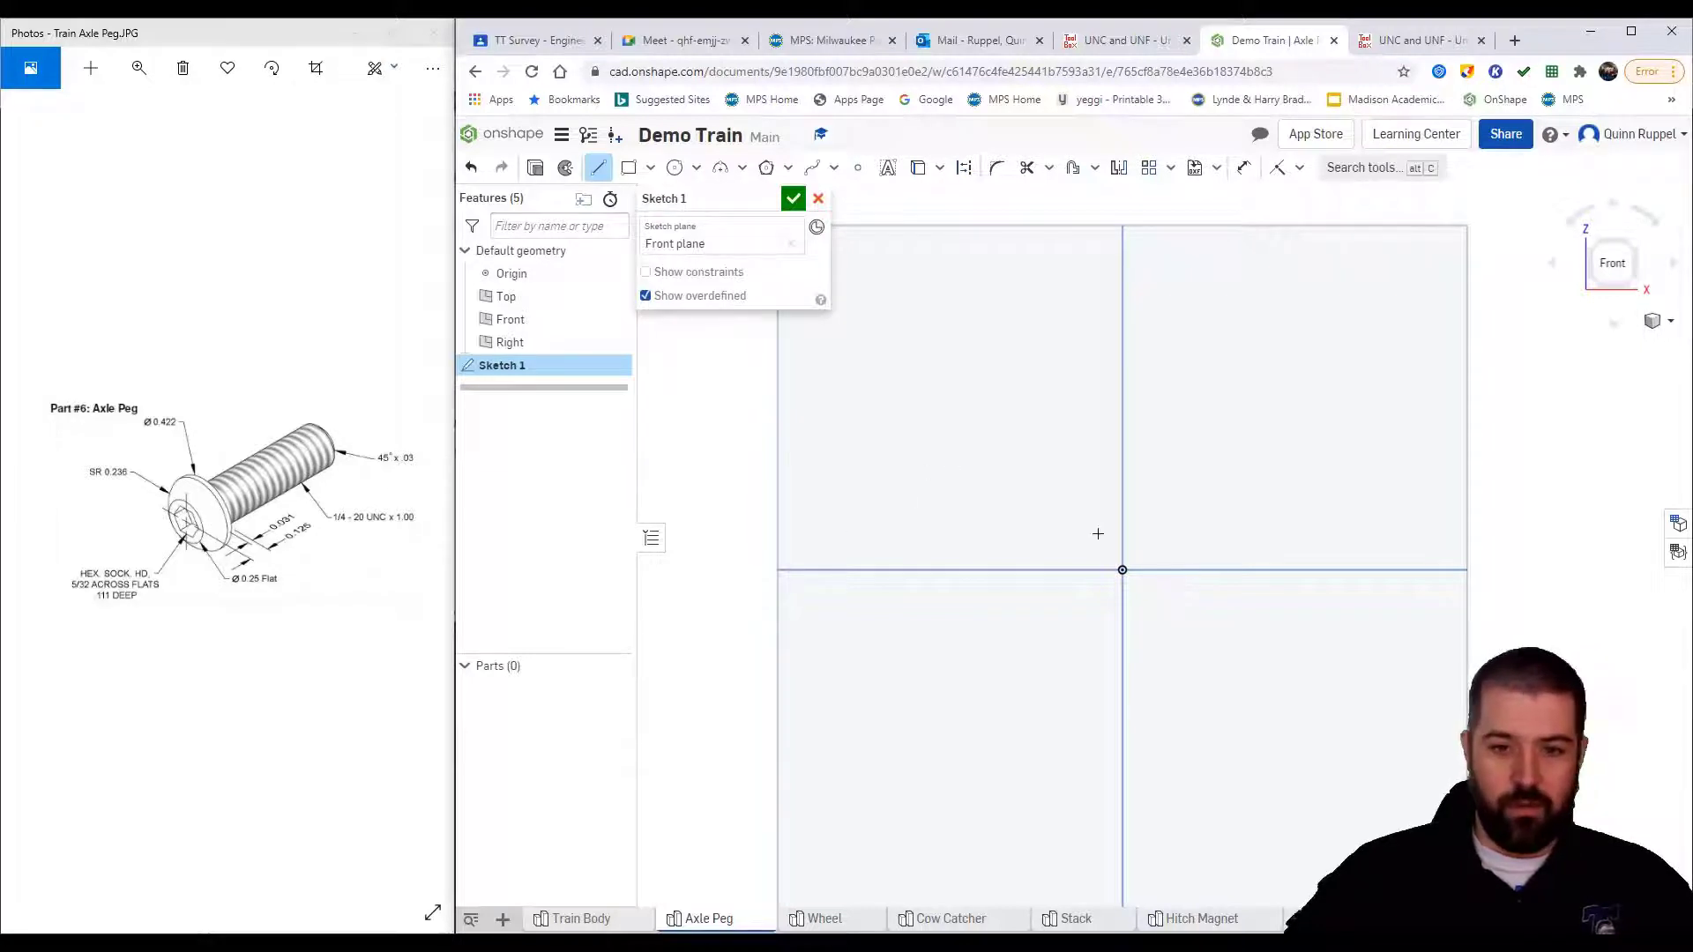
Draw a 1.125 vertical line up from the origin
left_click(1119, 571)
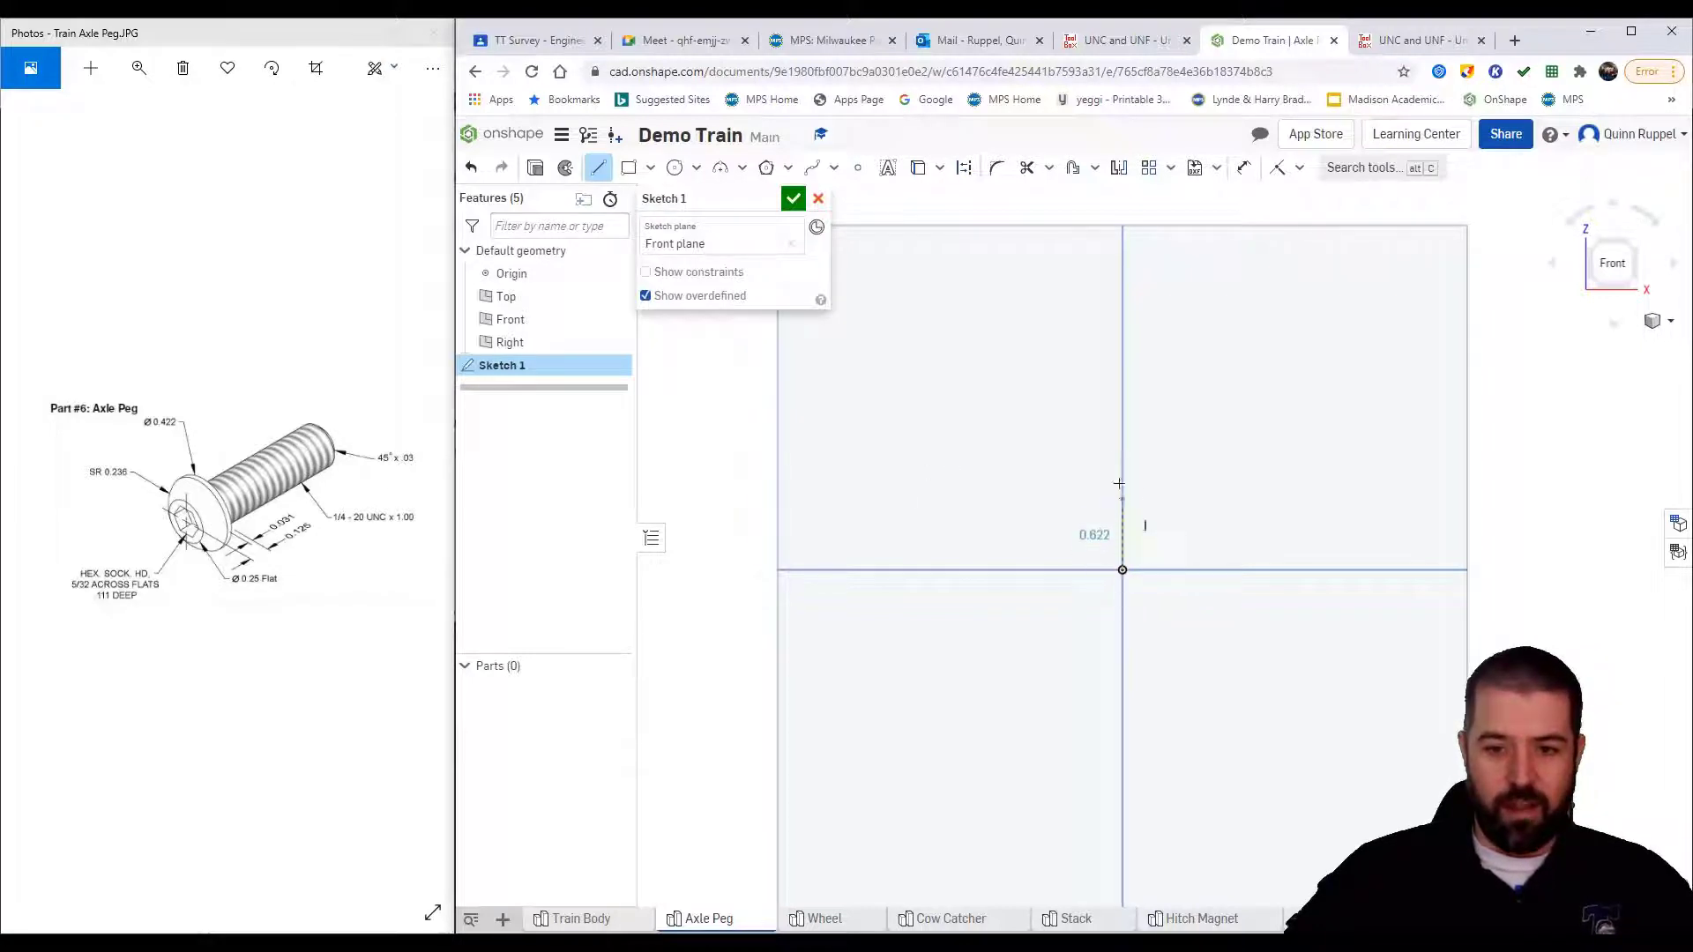
type("1.125")
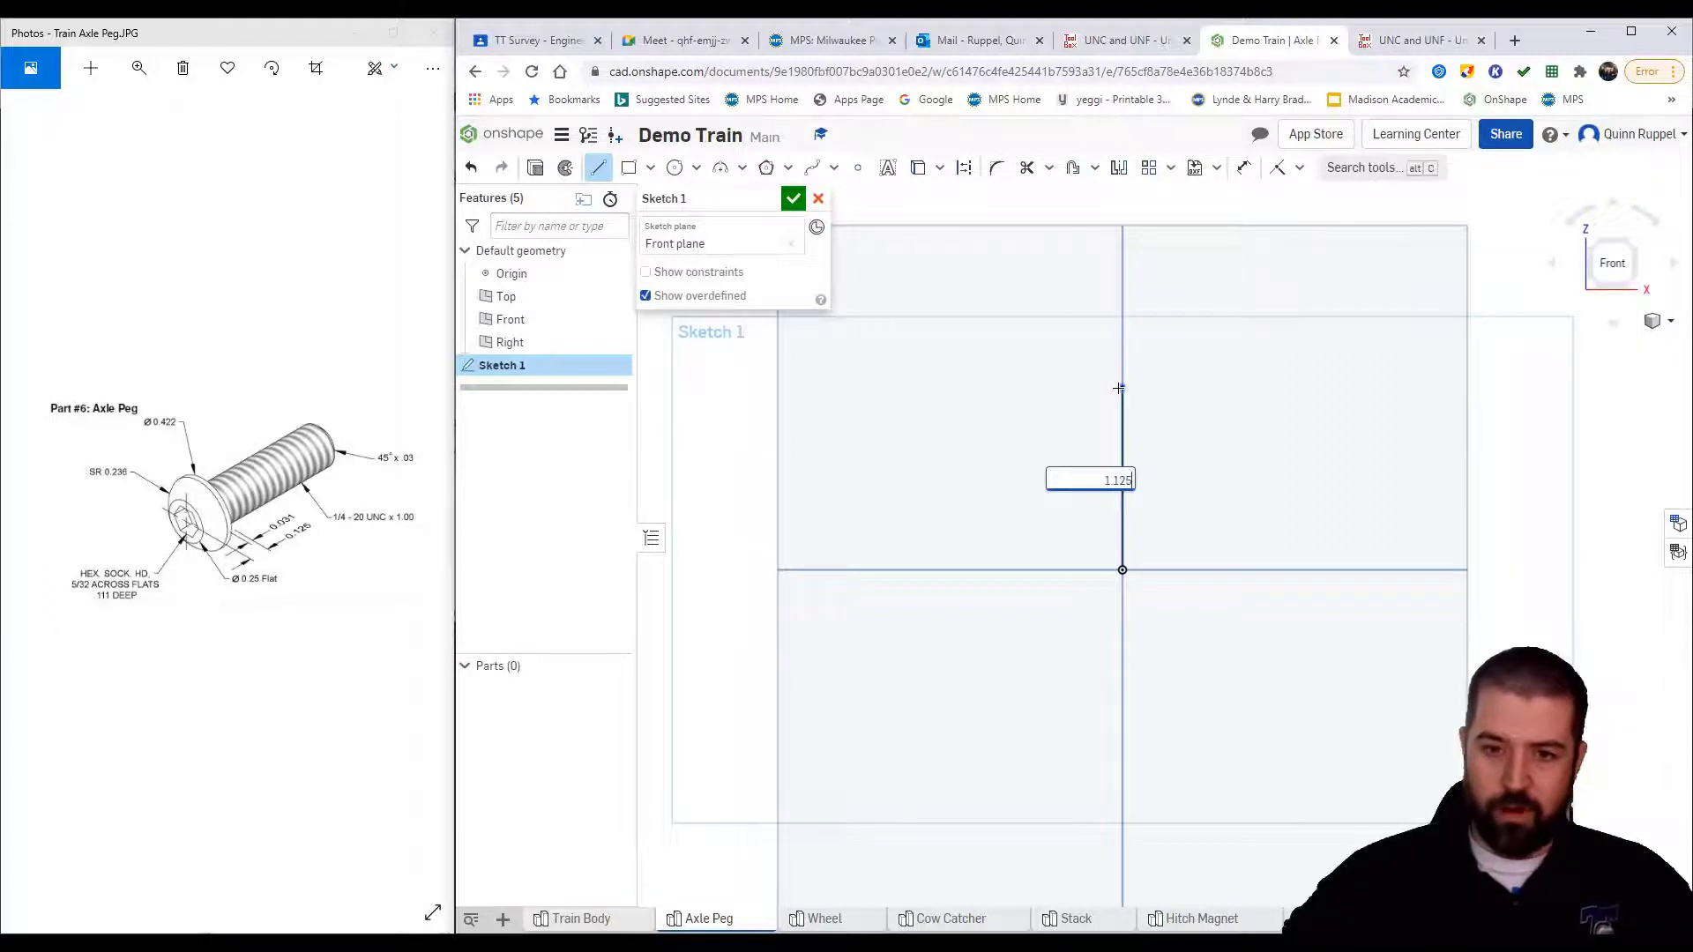
key("Return")
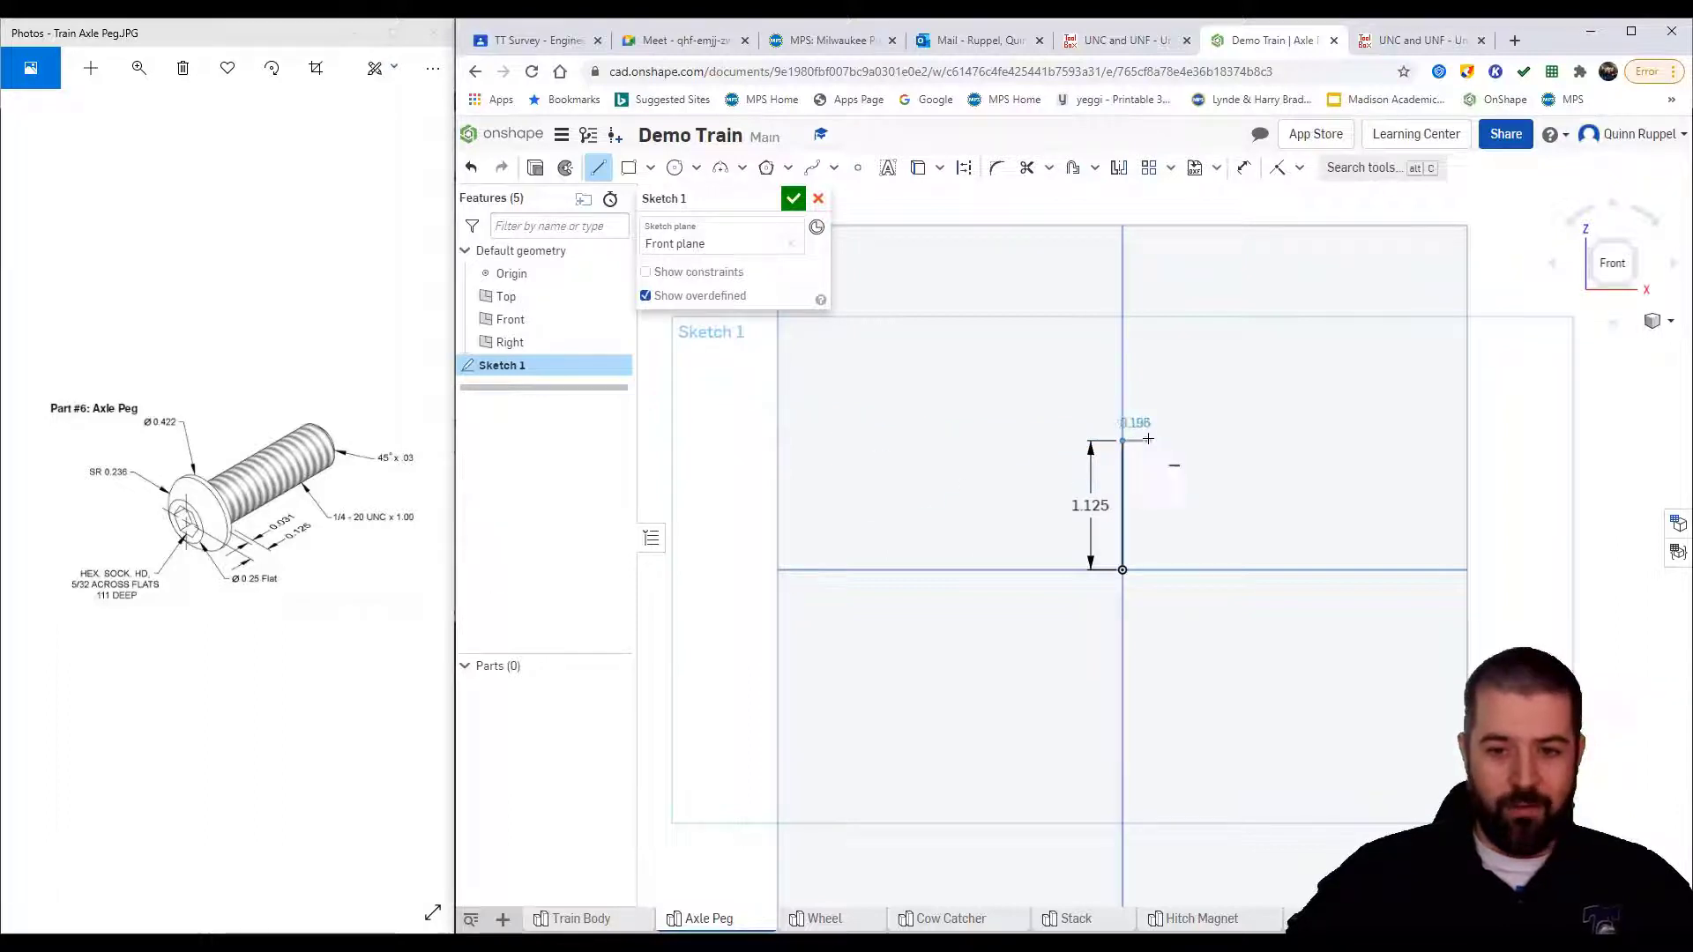
Cap the line with a 0.125 horizontal segment and move its dimension clear
scroll(1150, 438, "up", 3)
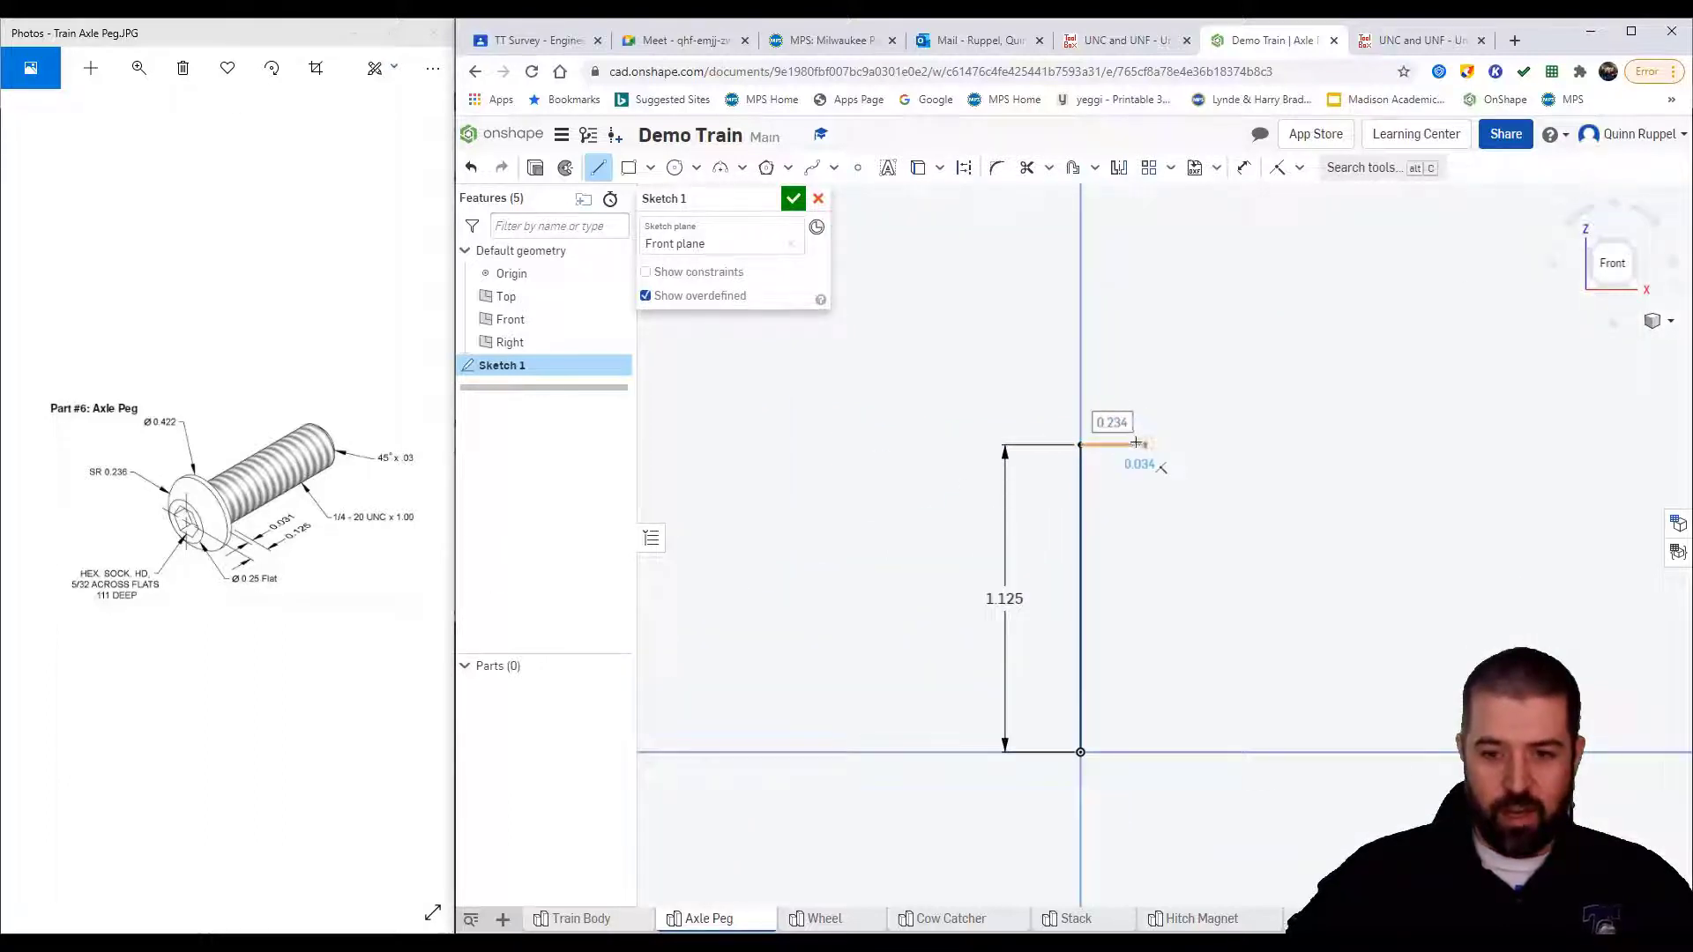
left_click(1157, 443)
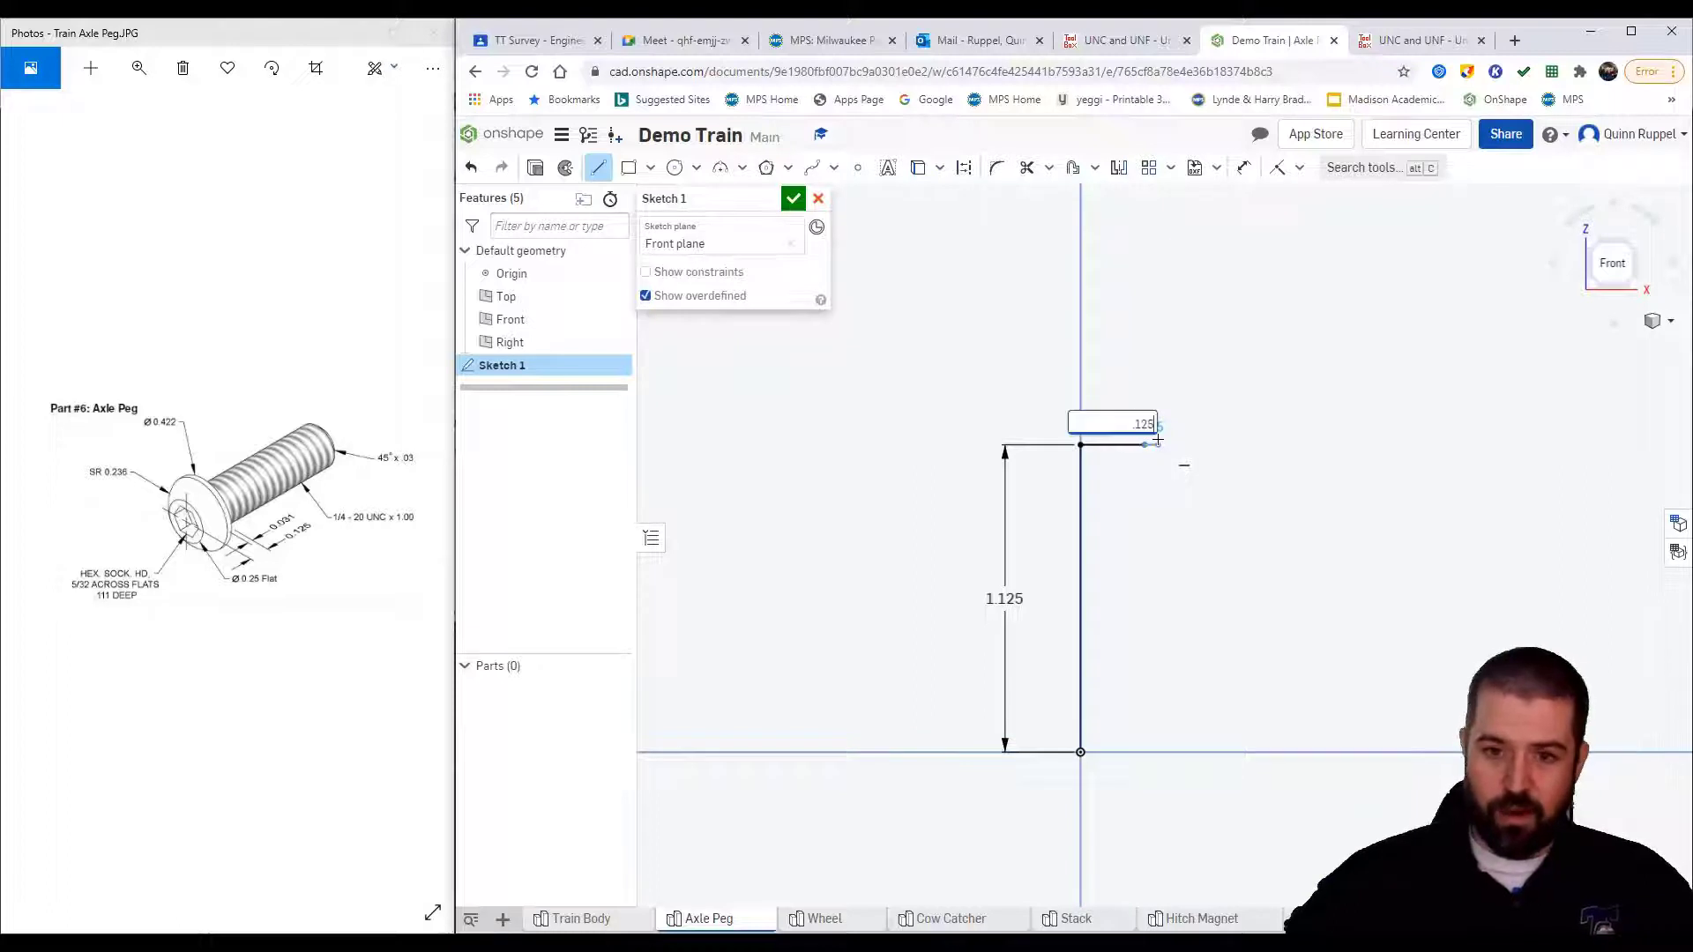
key("Return")
right_click(1196, 379)
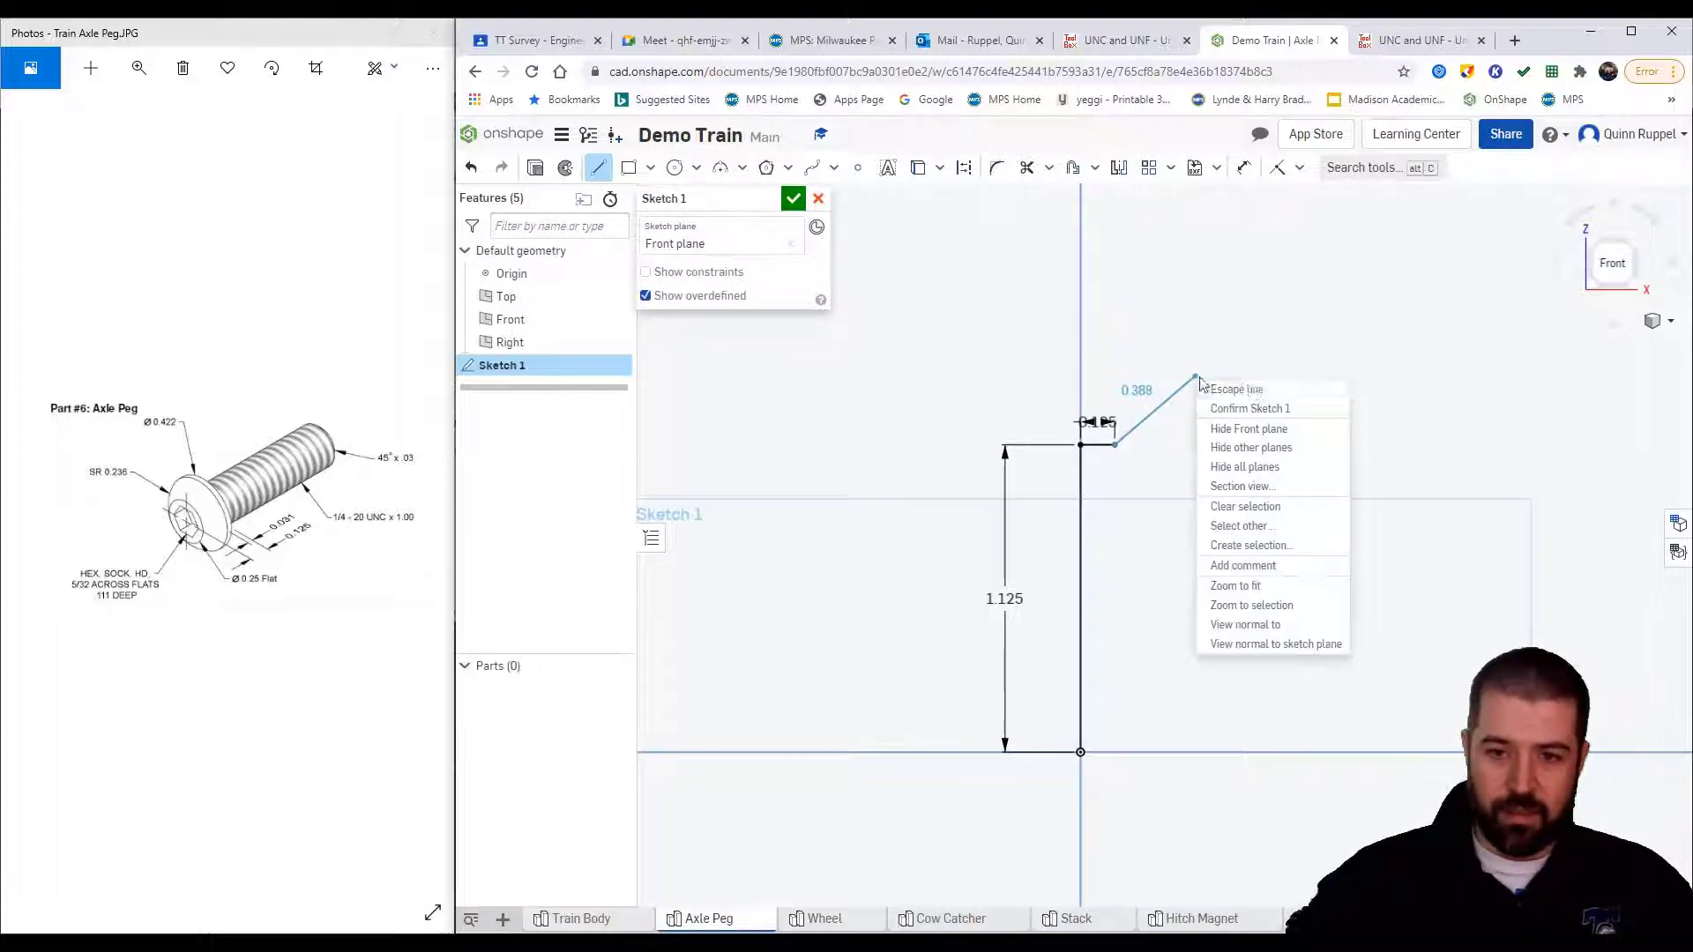
left_click(1252, 389)
left_click_drag(1098, 423, 1107, 371)
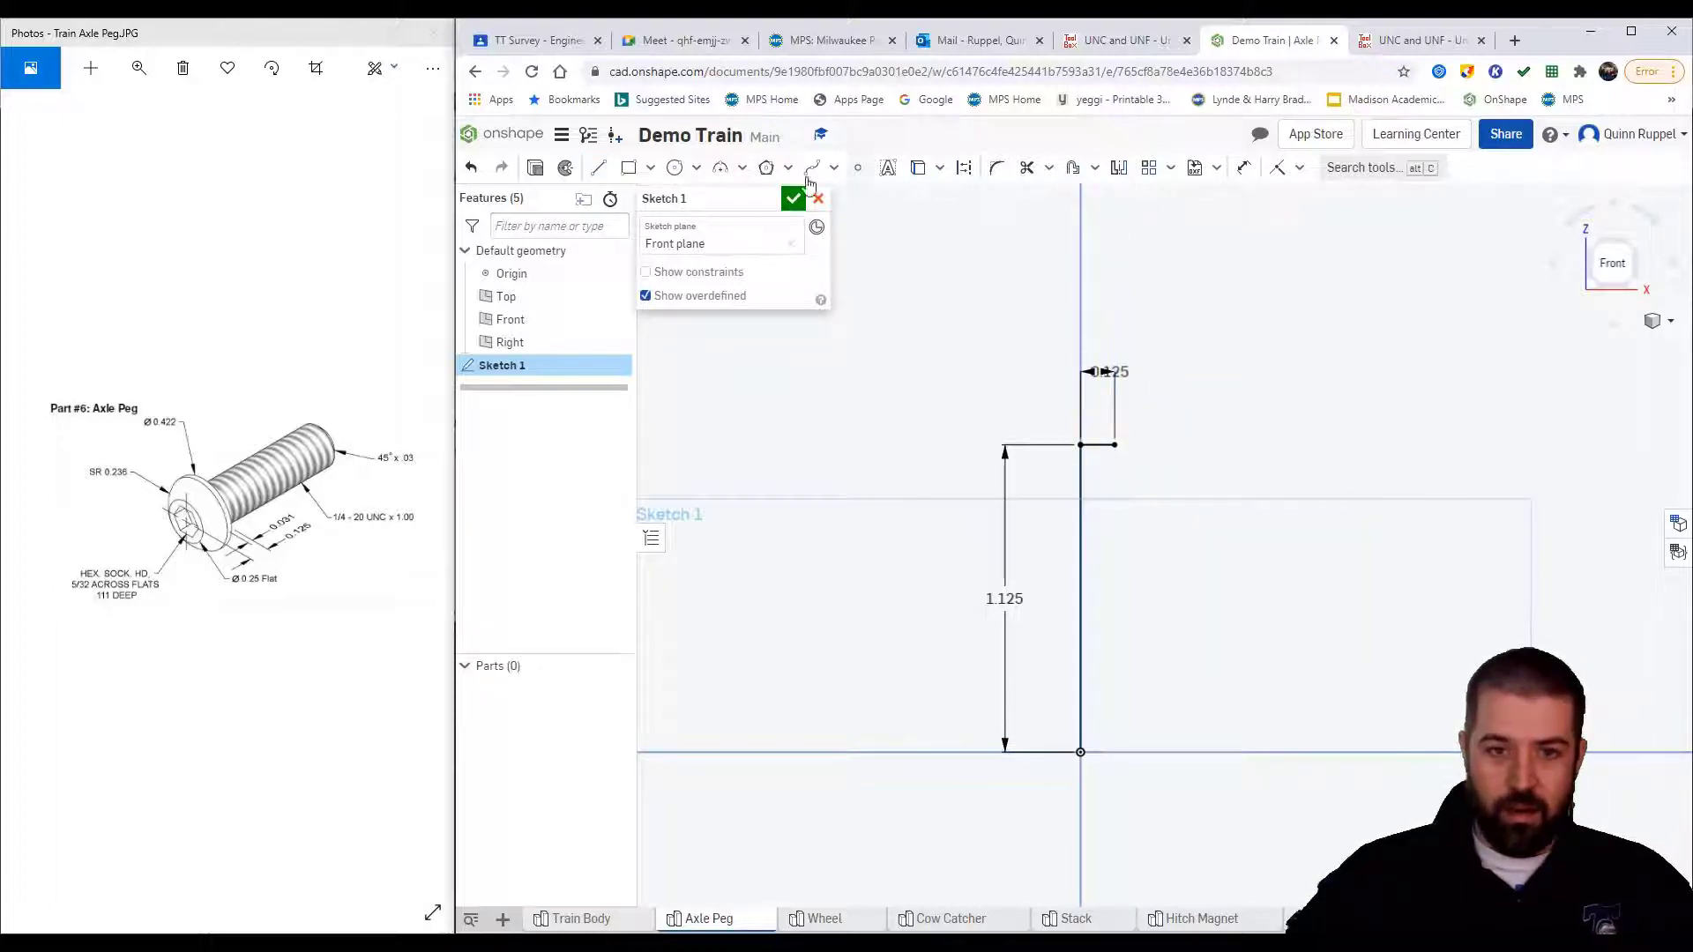
left_click(599, 170)
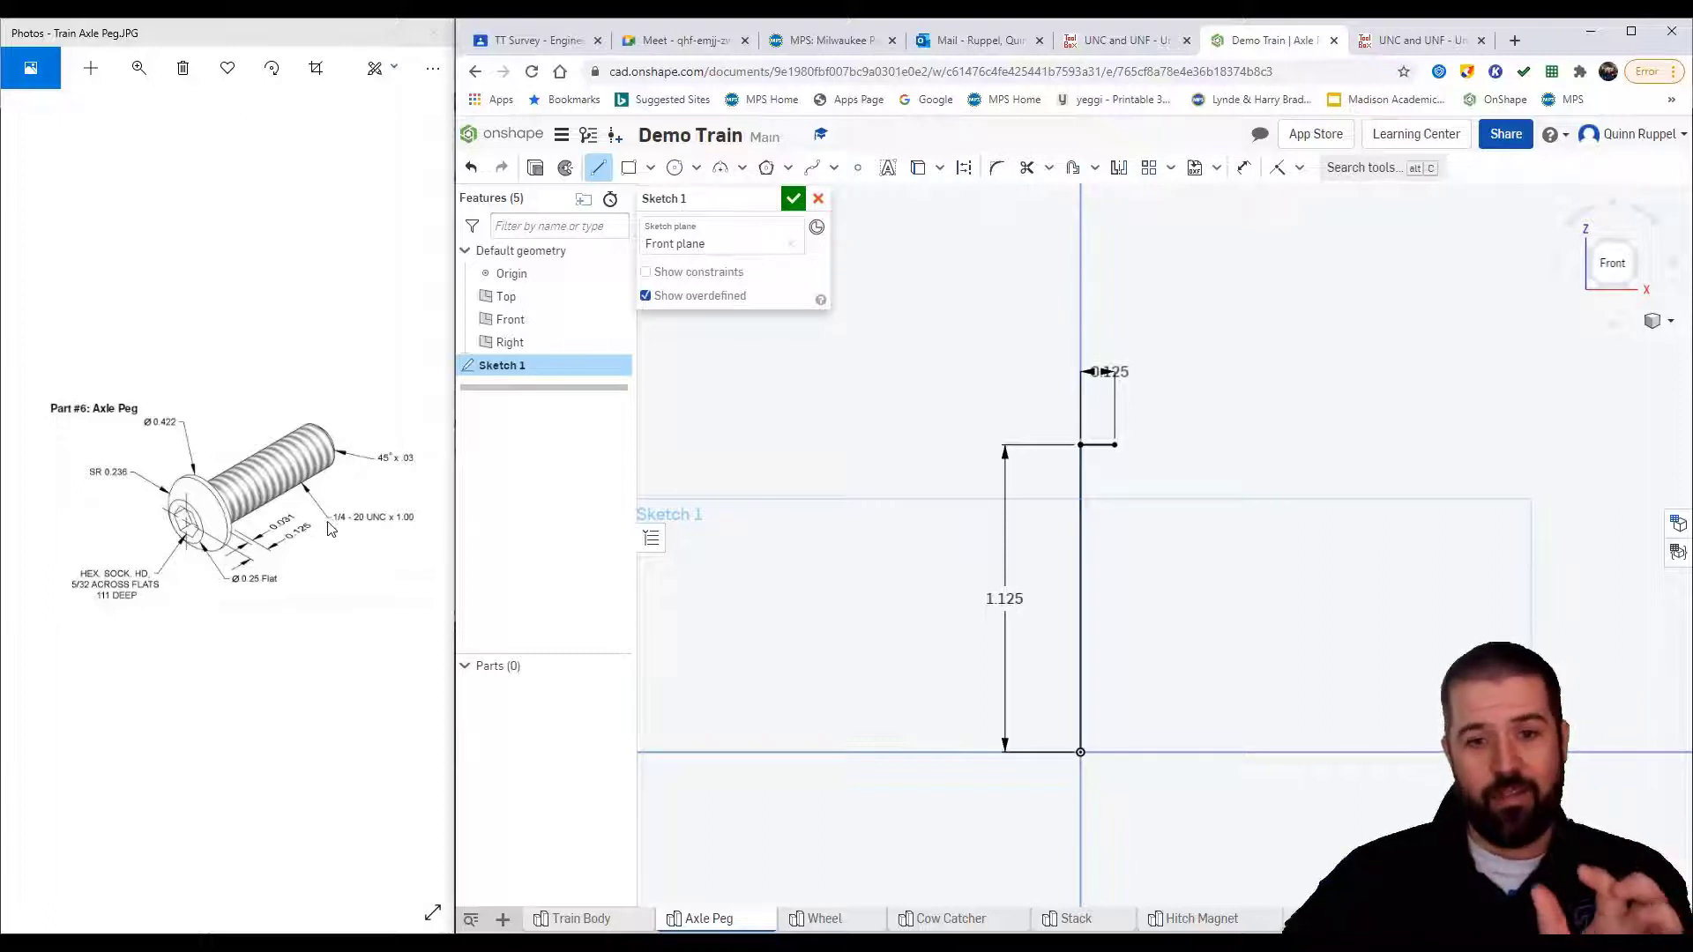
Draw a 0.125 bottom segment from the origin and a 1-long vertical shaft edge
left_click(1081, 751)
type("12")
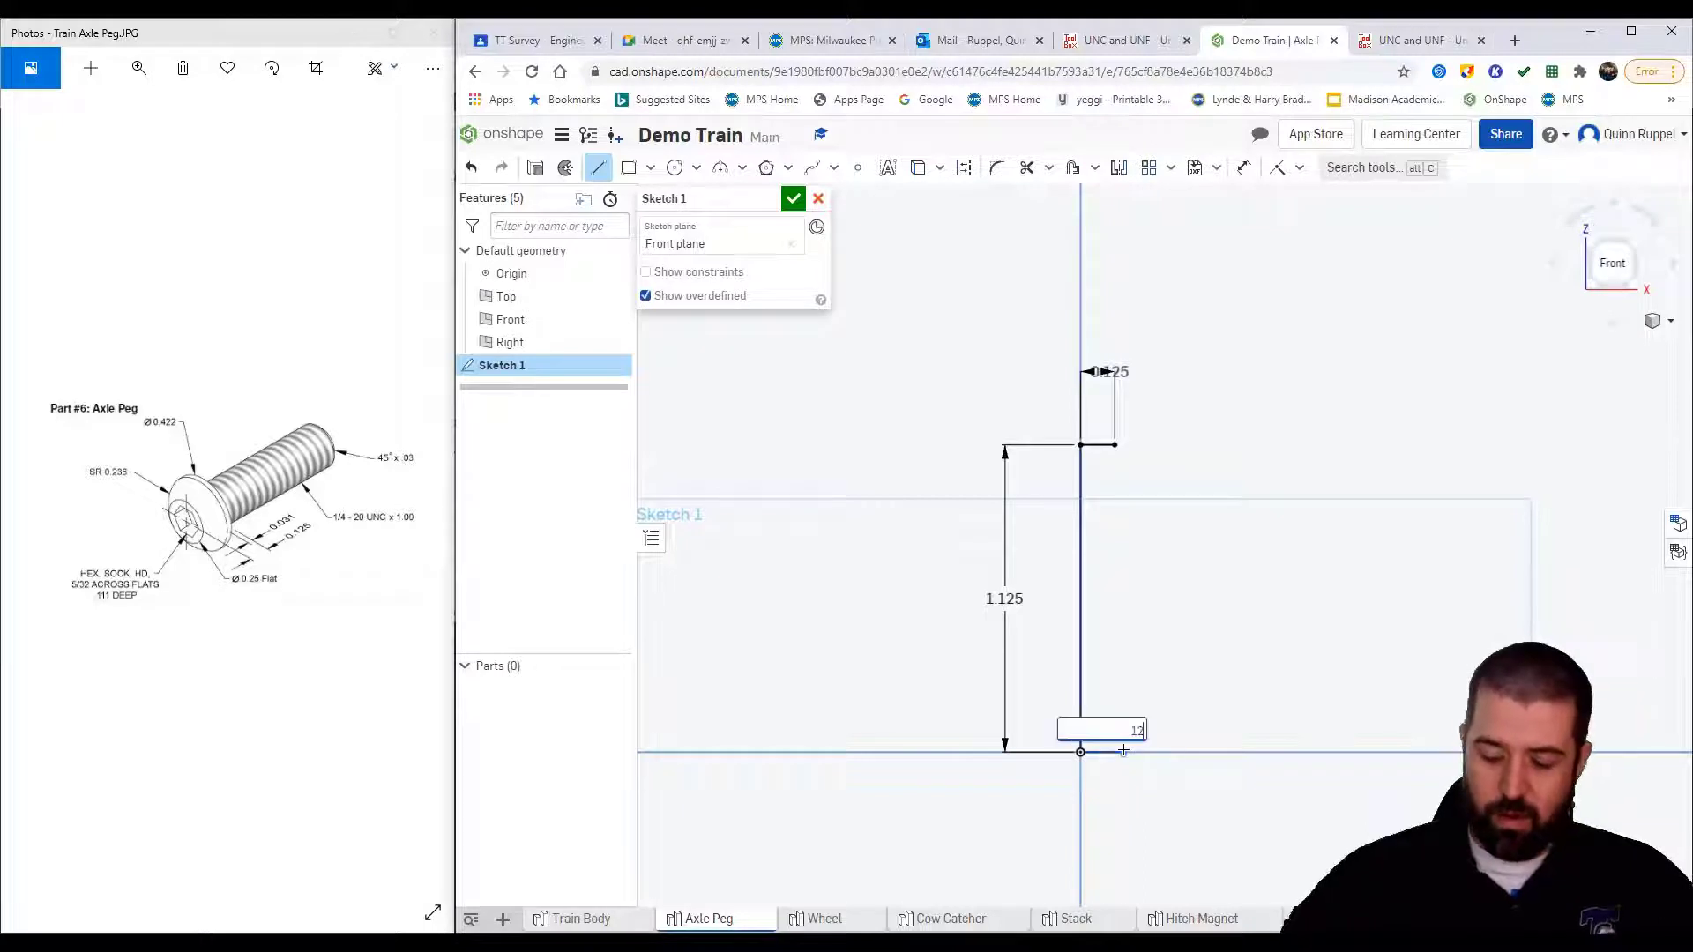
type("5")
key("Return")
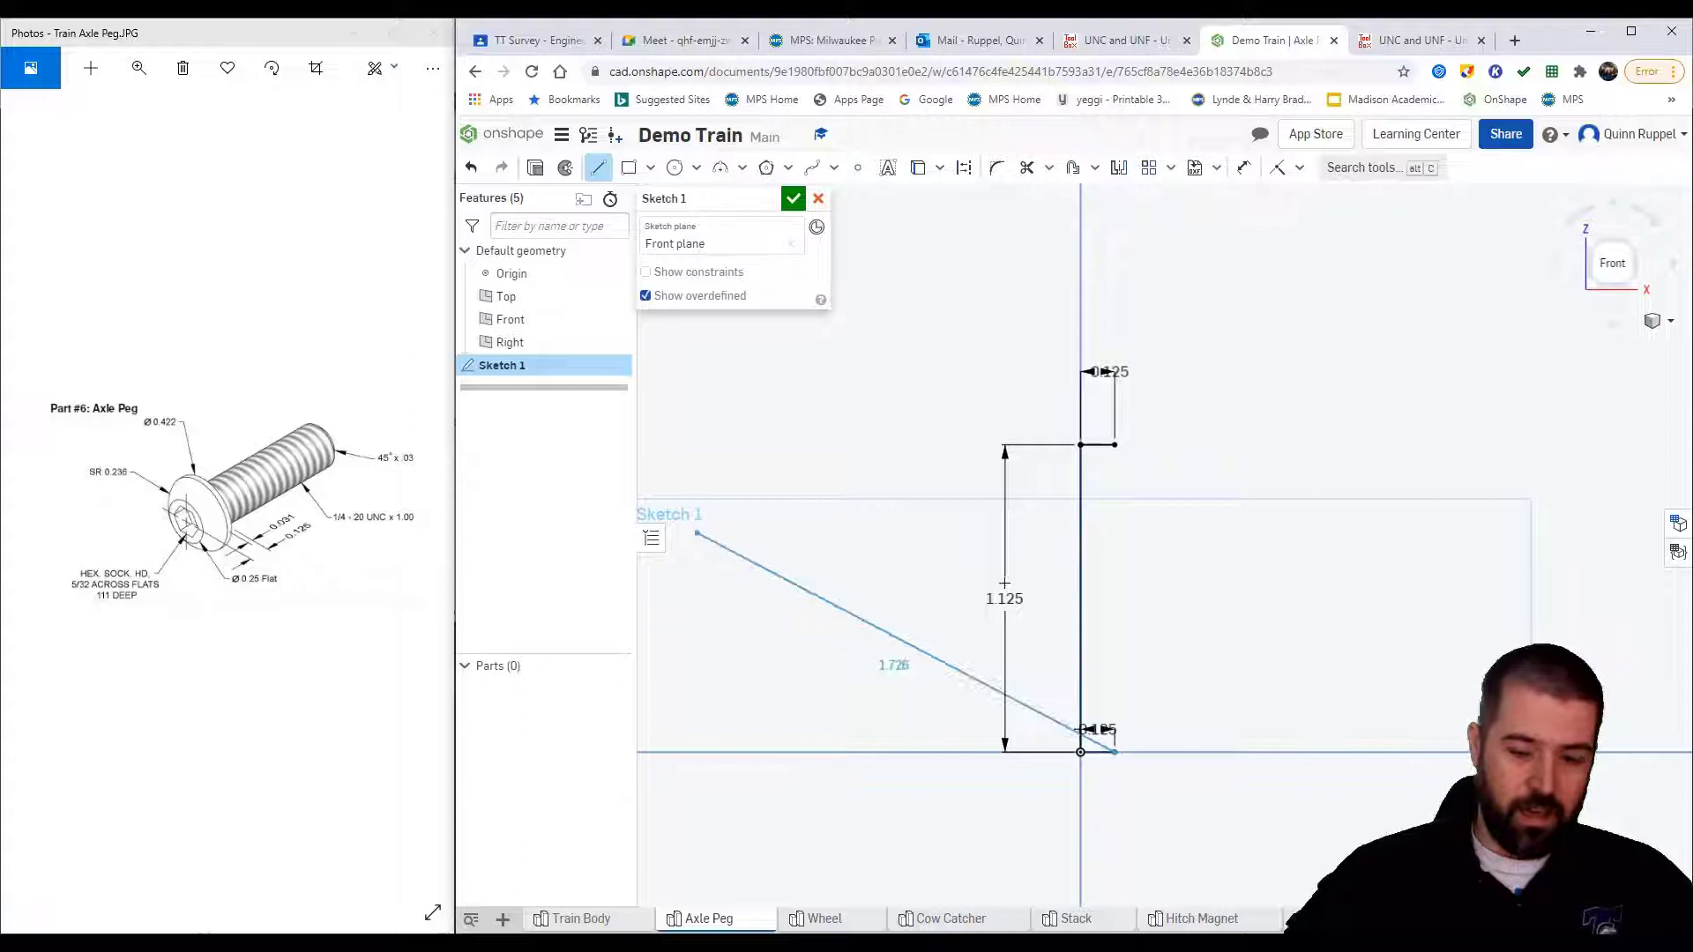
left_click(1118, 512)
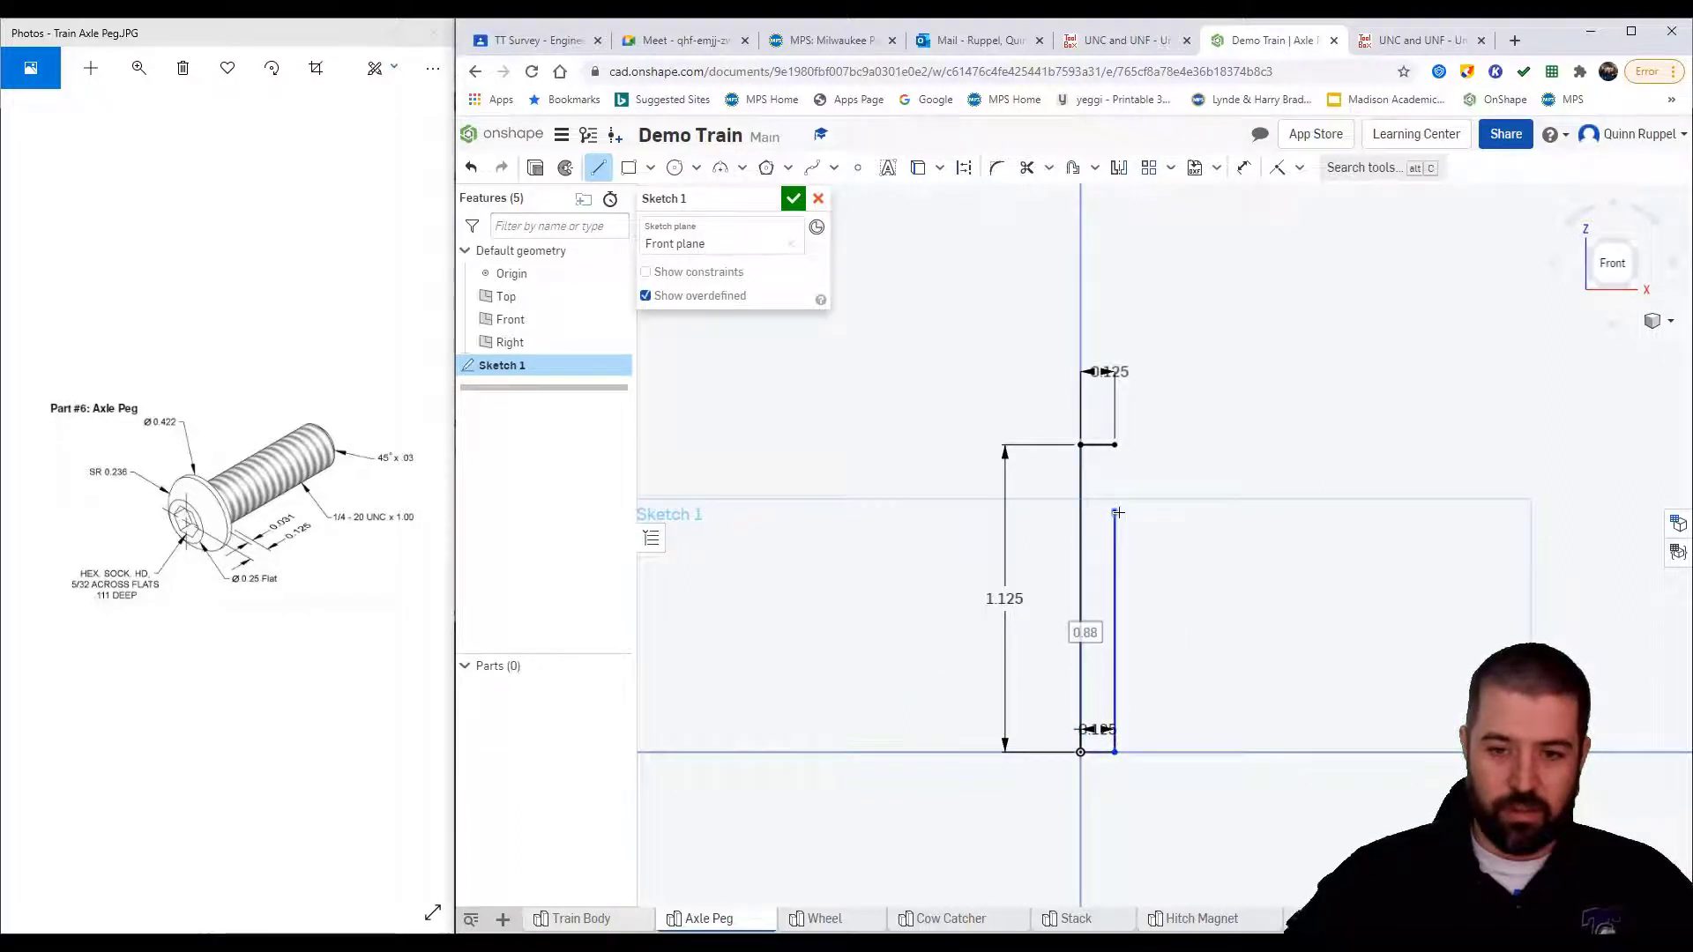
type("1")
key("Return")
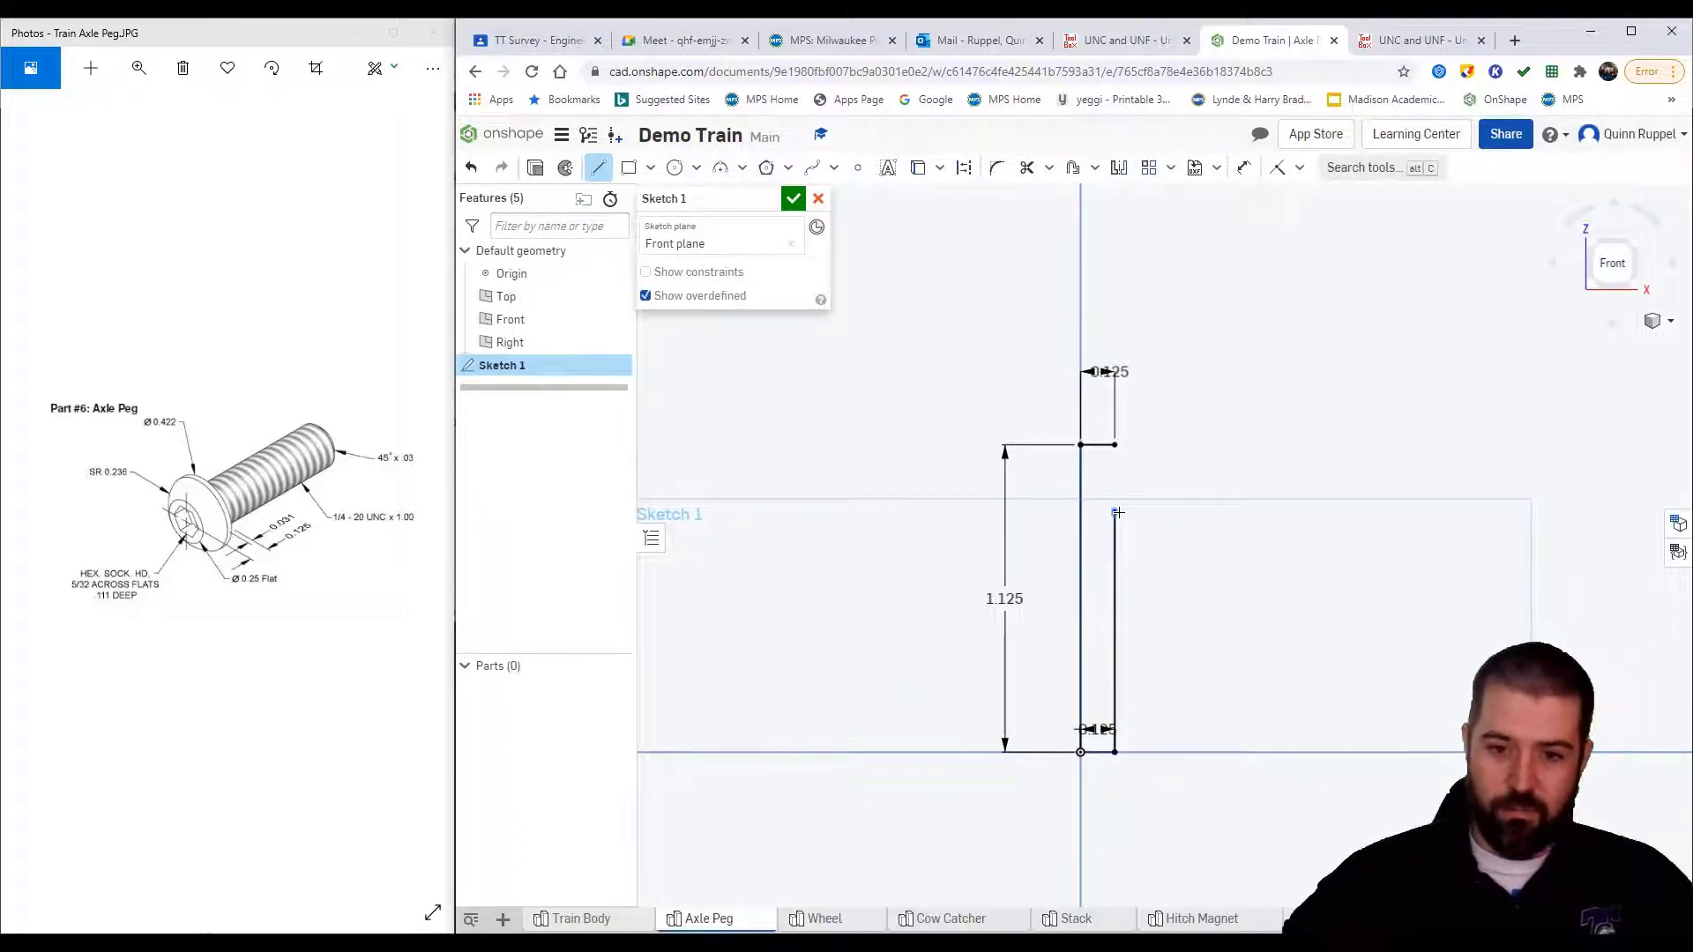
Add a short step and rise at the shaft top, checking the reference drawing's head dimensions
left_click(1174, 480)
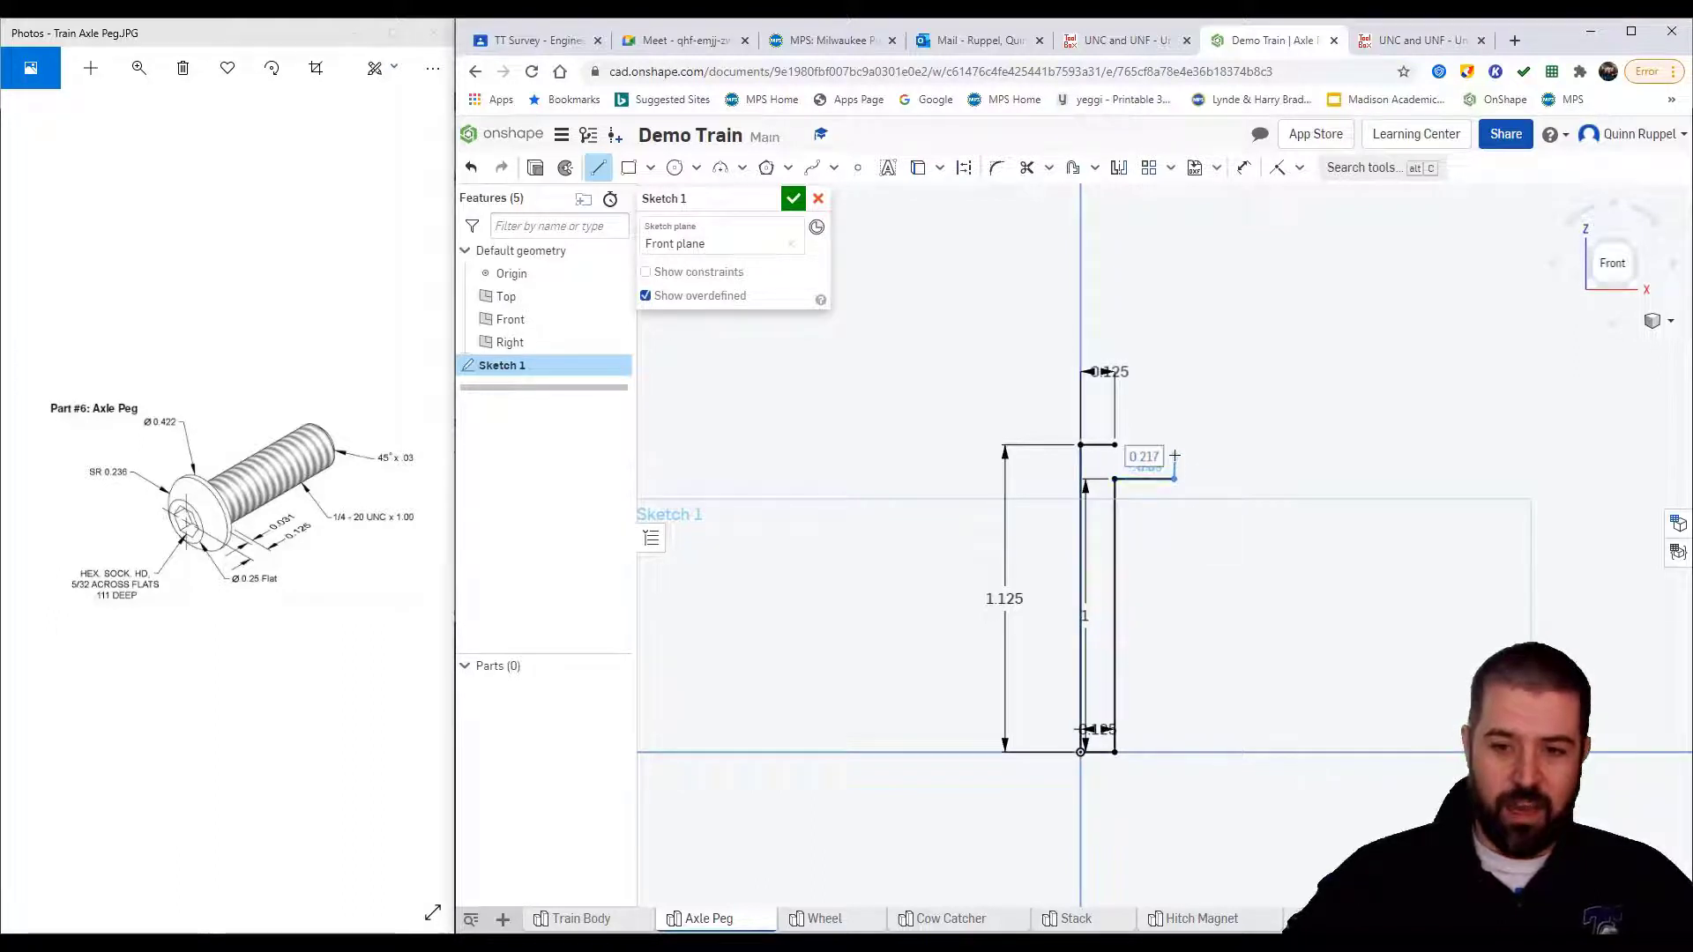
left_click(1174, 453)
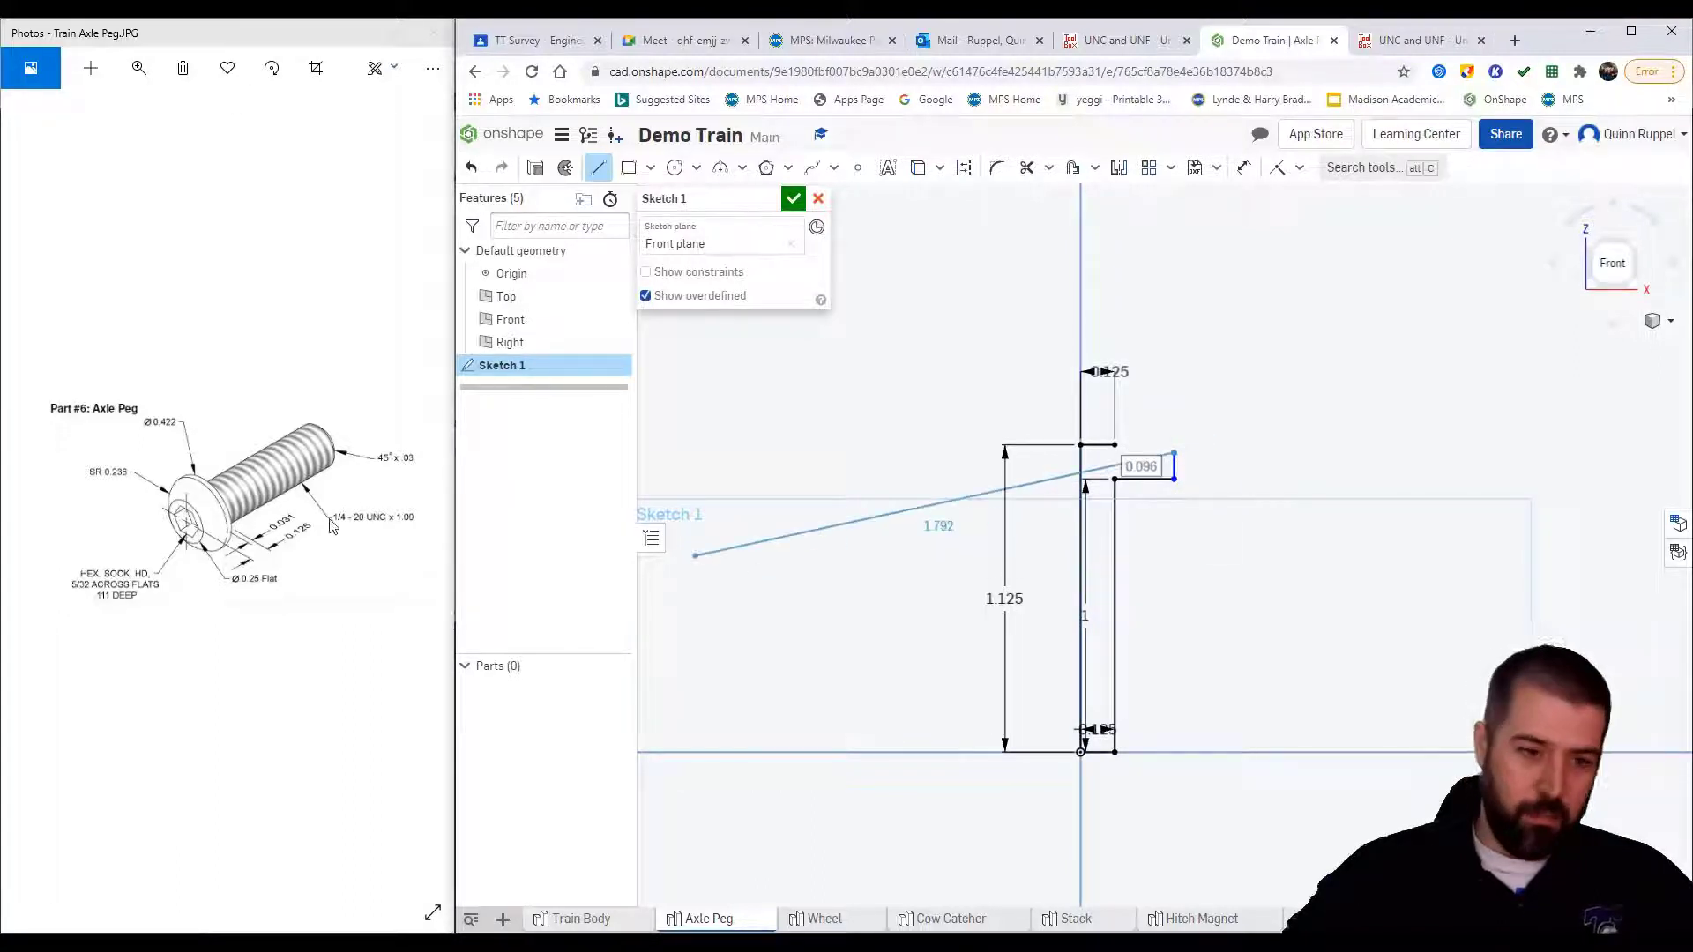
left_click(138, 68)
left_click_drag(58, 118, 100, 112)
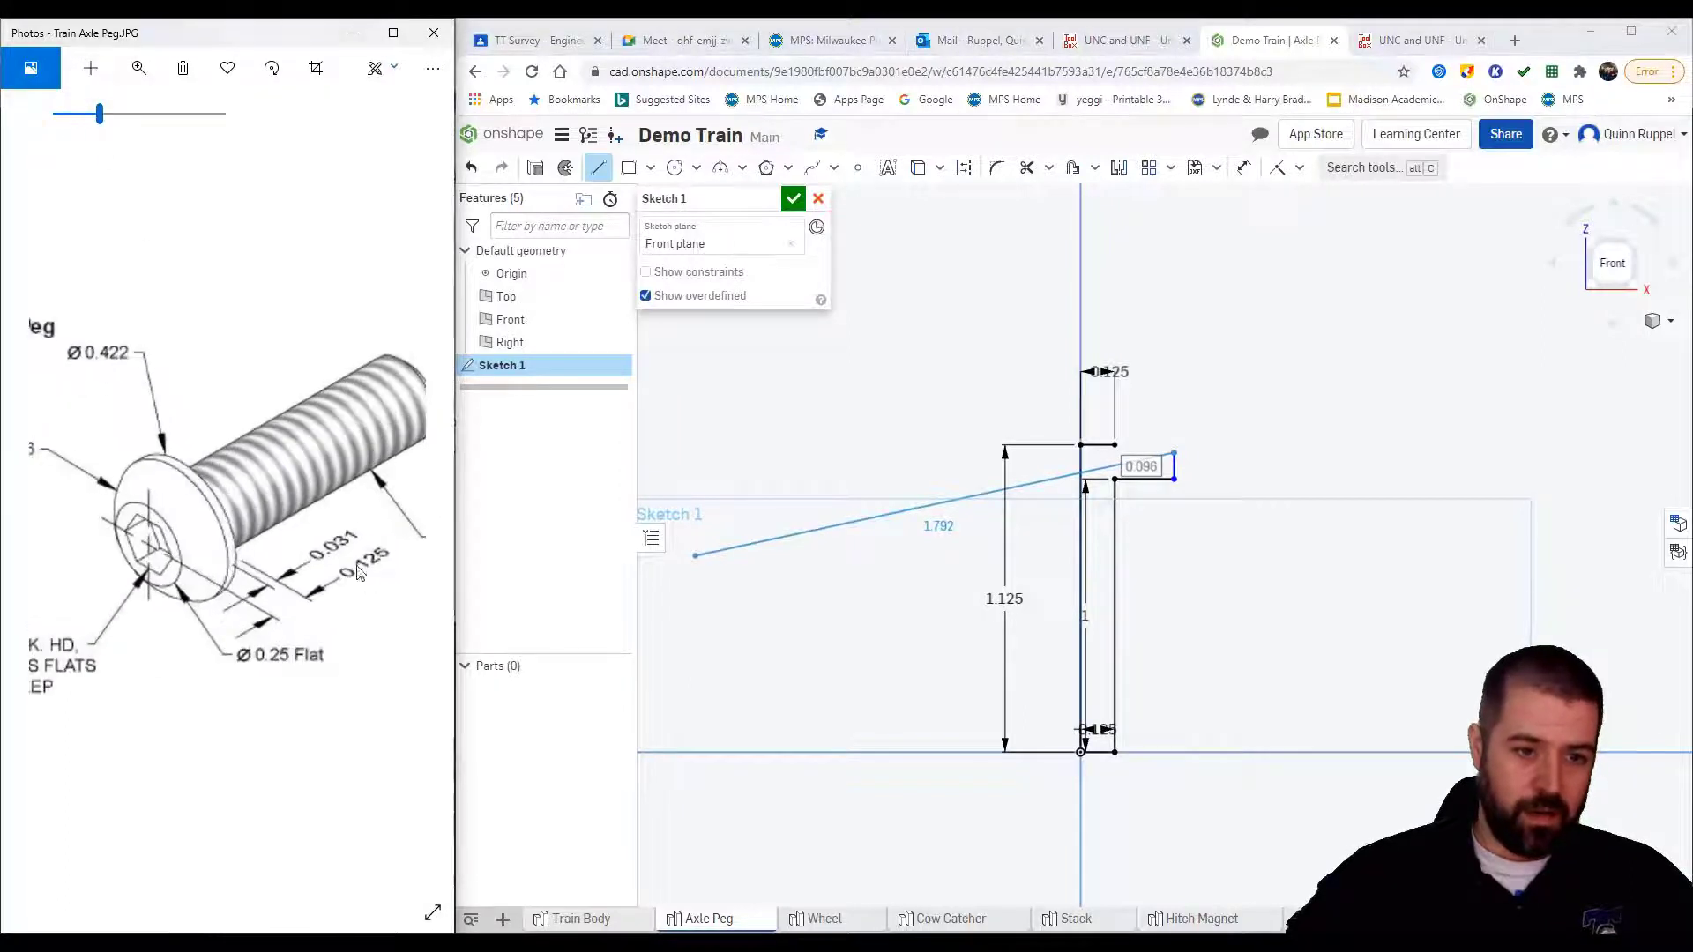
left_click_drag(291, 547, 179, 553)
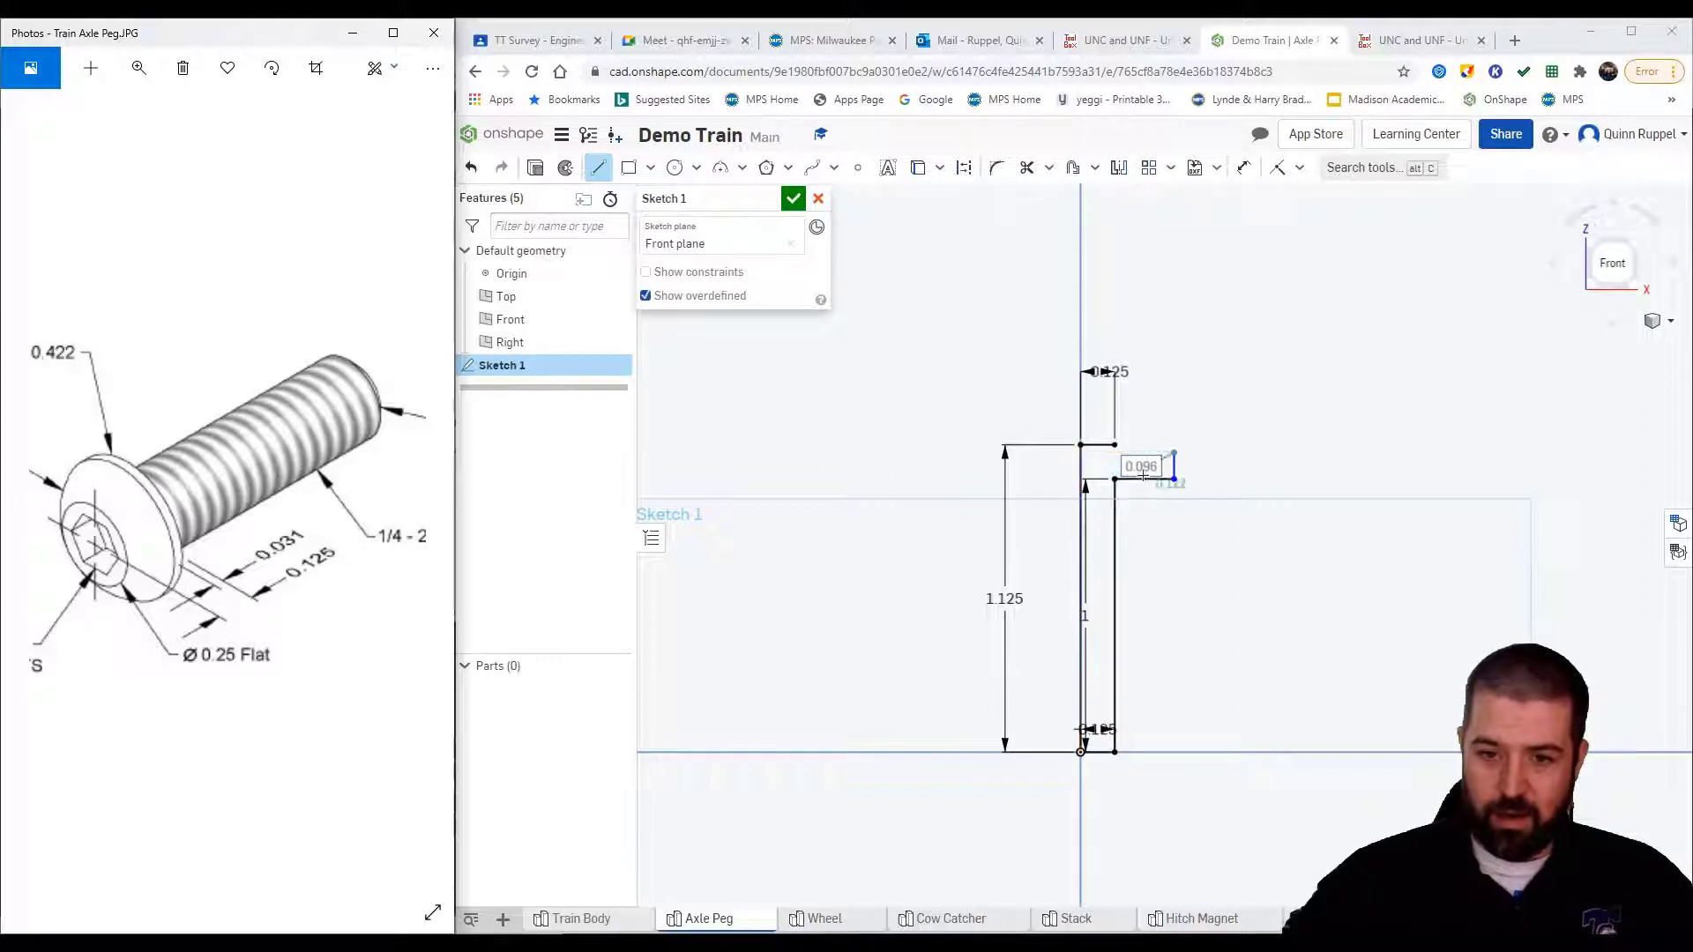
Undo the stray slanted segments and restart a line at the step's end
left_click(1173, 453)
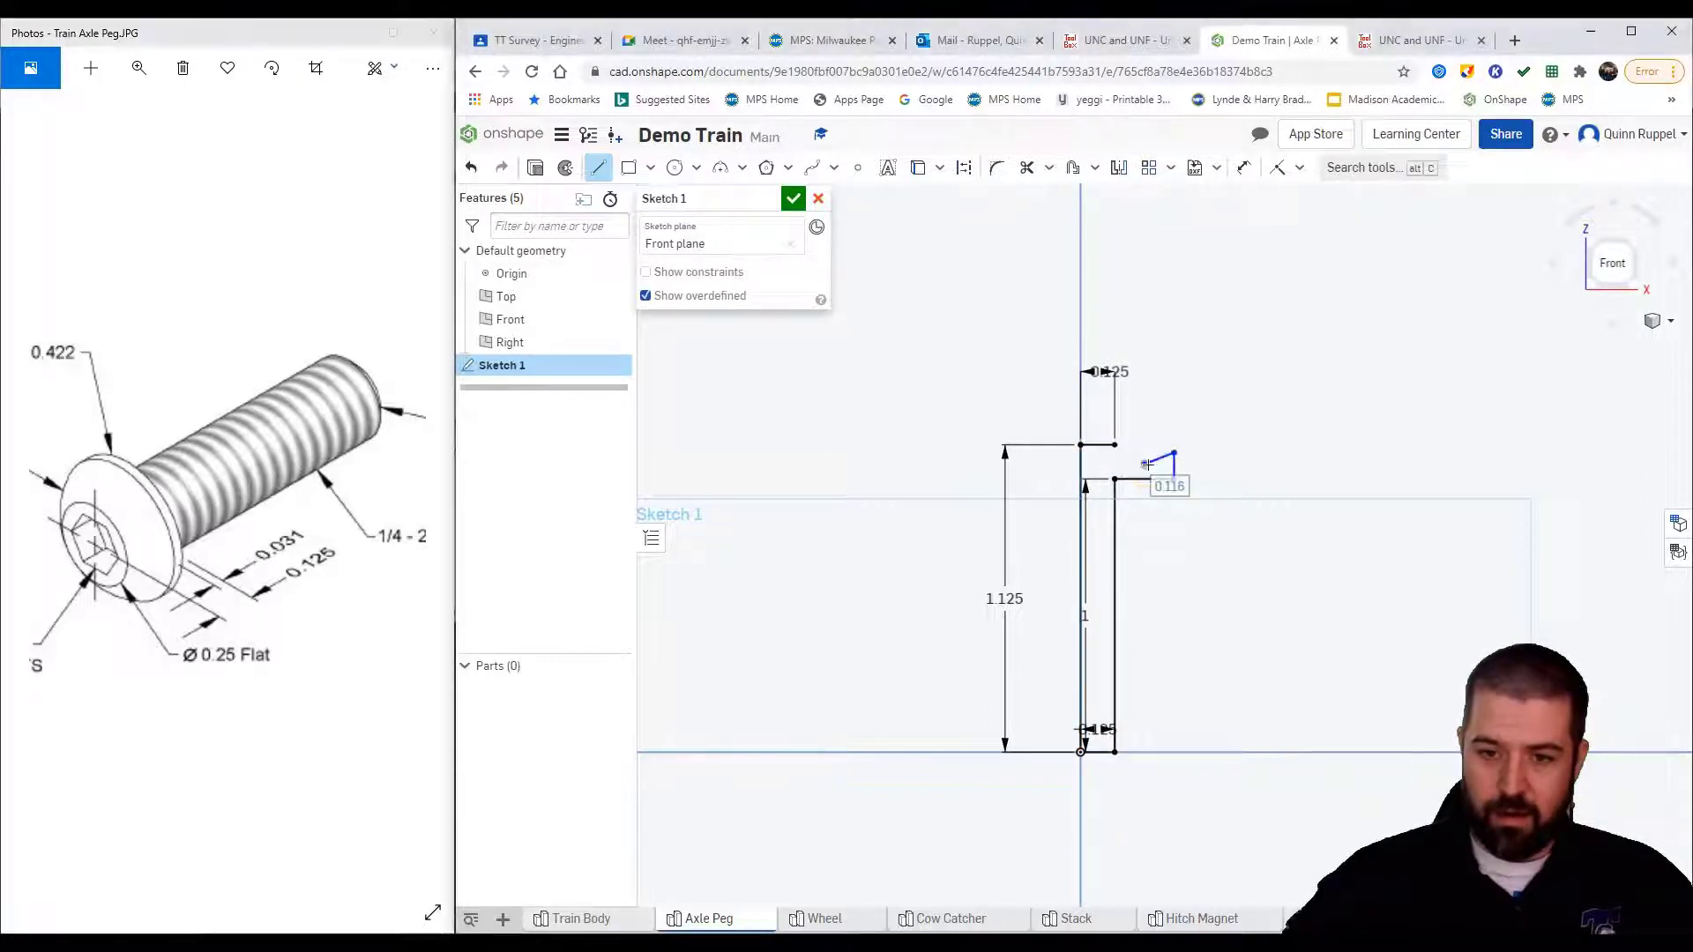
left_click(1144, 464)
left_click(474, 170)
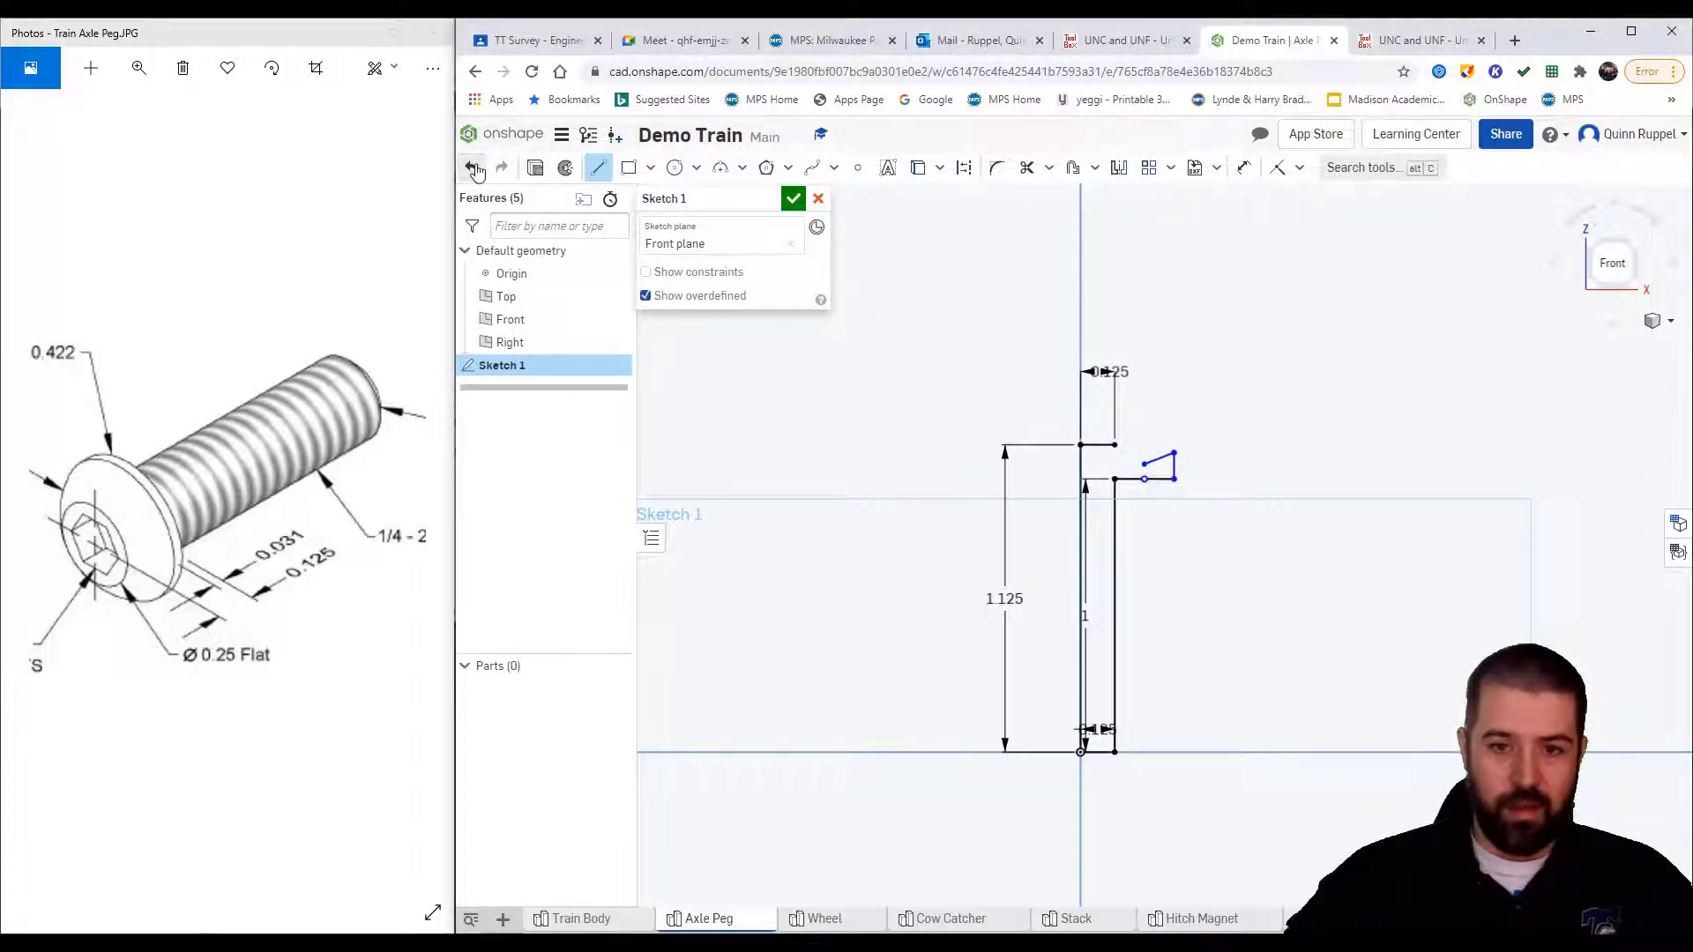
left_click(475, 170)
left_click(477, 172)
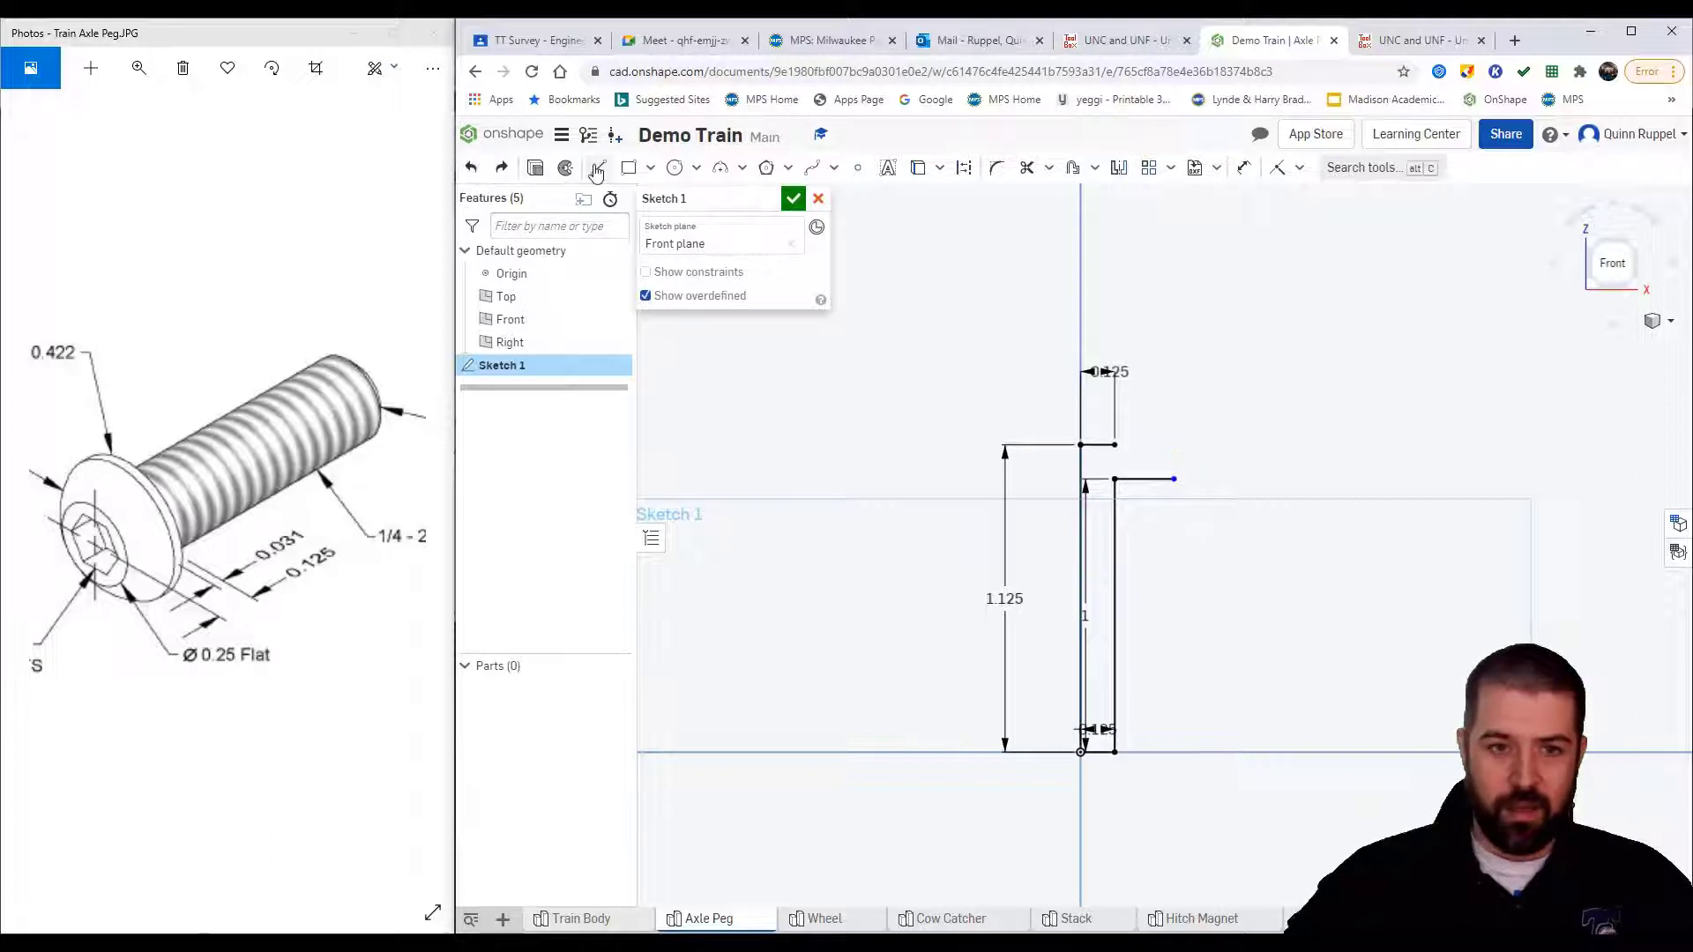
left_click(598, 169)
left_click(1173, 478)
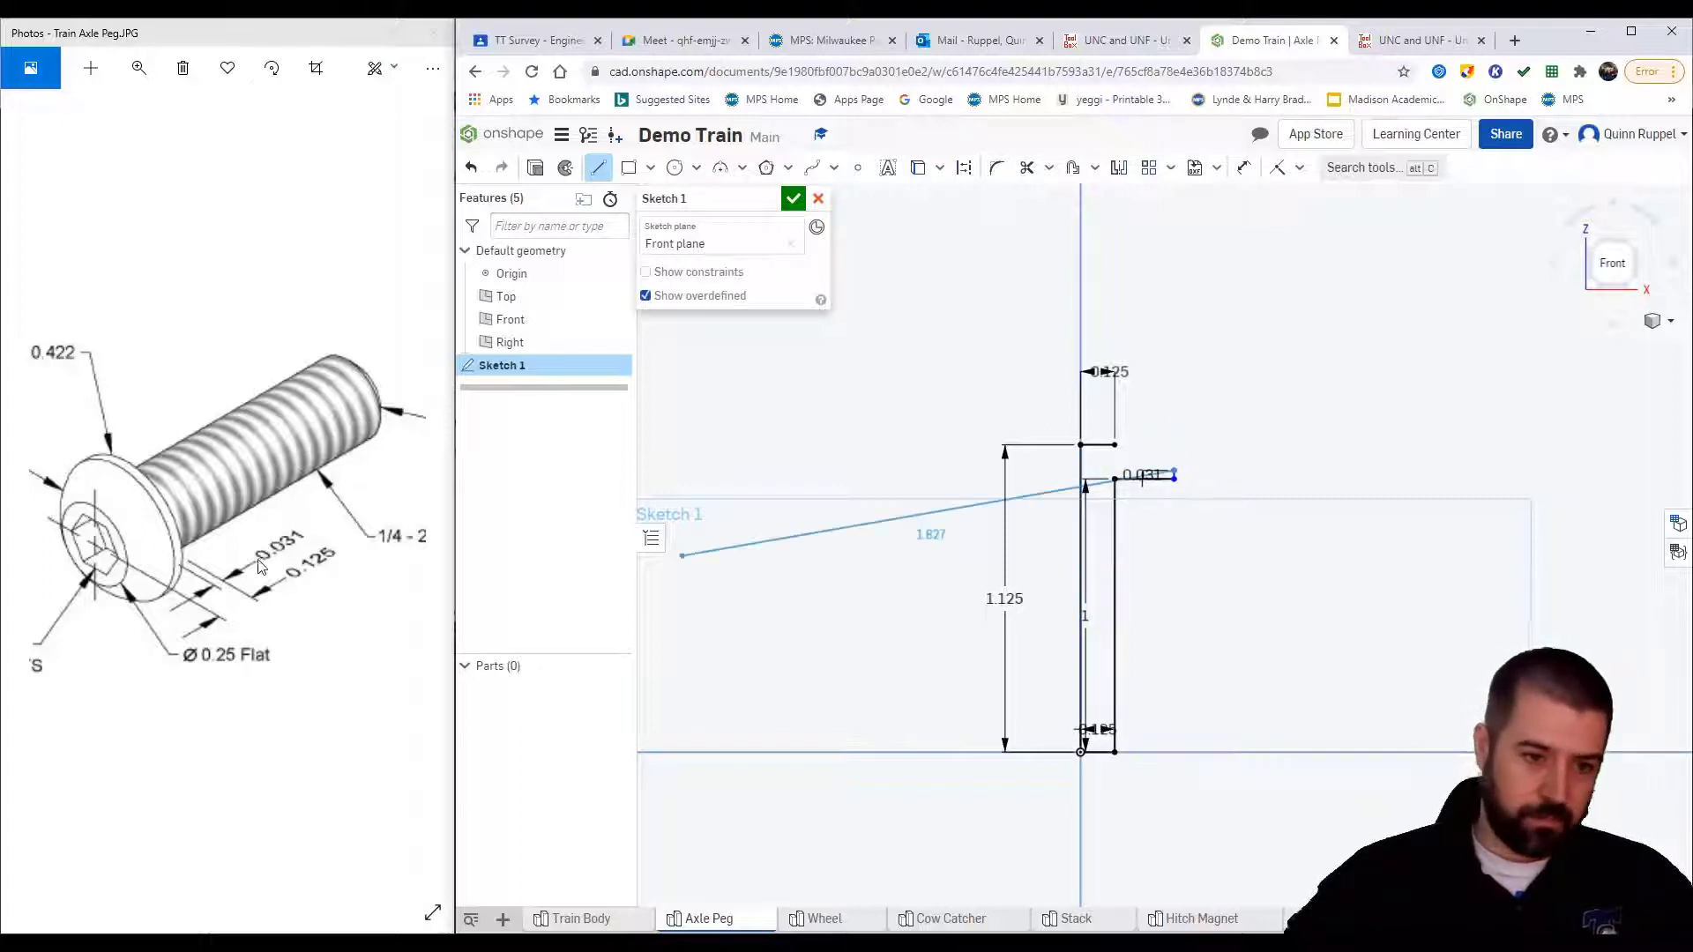
Dimension the vertical head edge 0.211 from the axis, entered as .422/2
scroll(1182, 428, "up", 3)
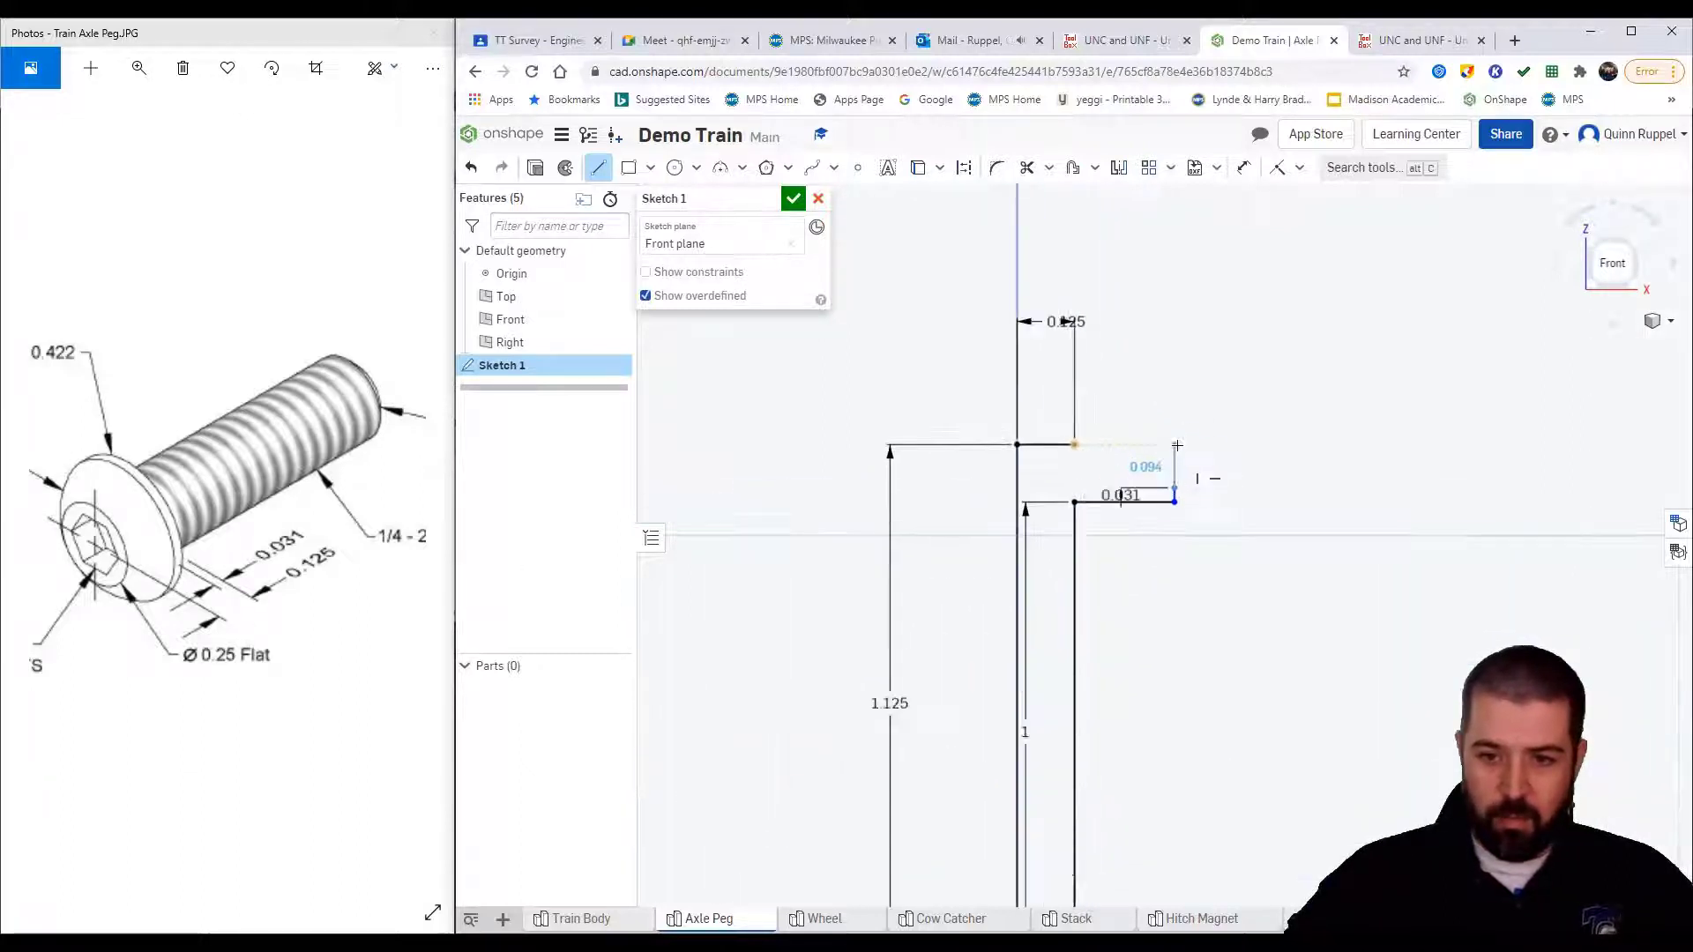
left_click(1243, 168)
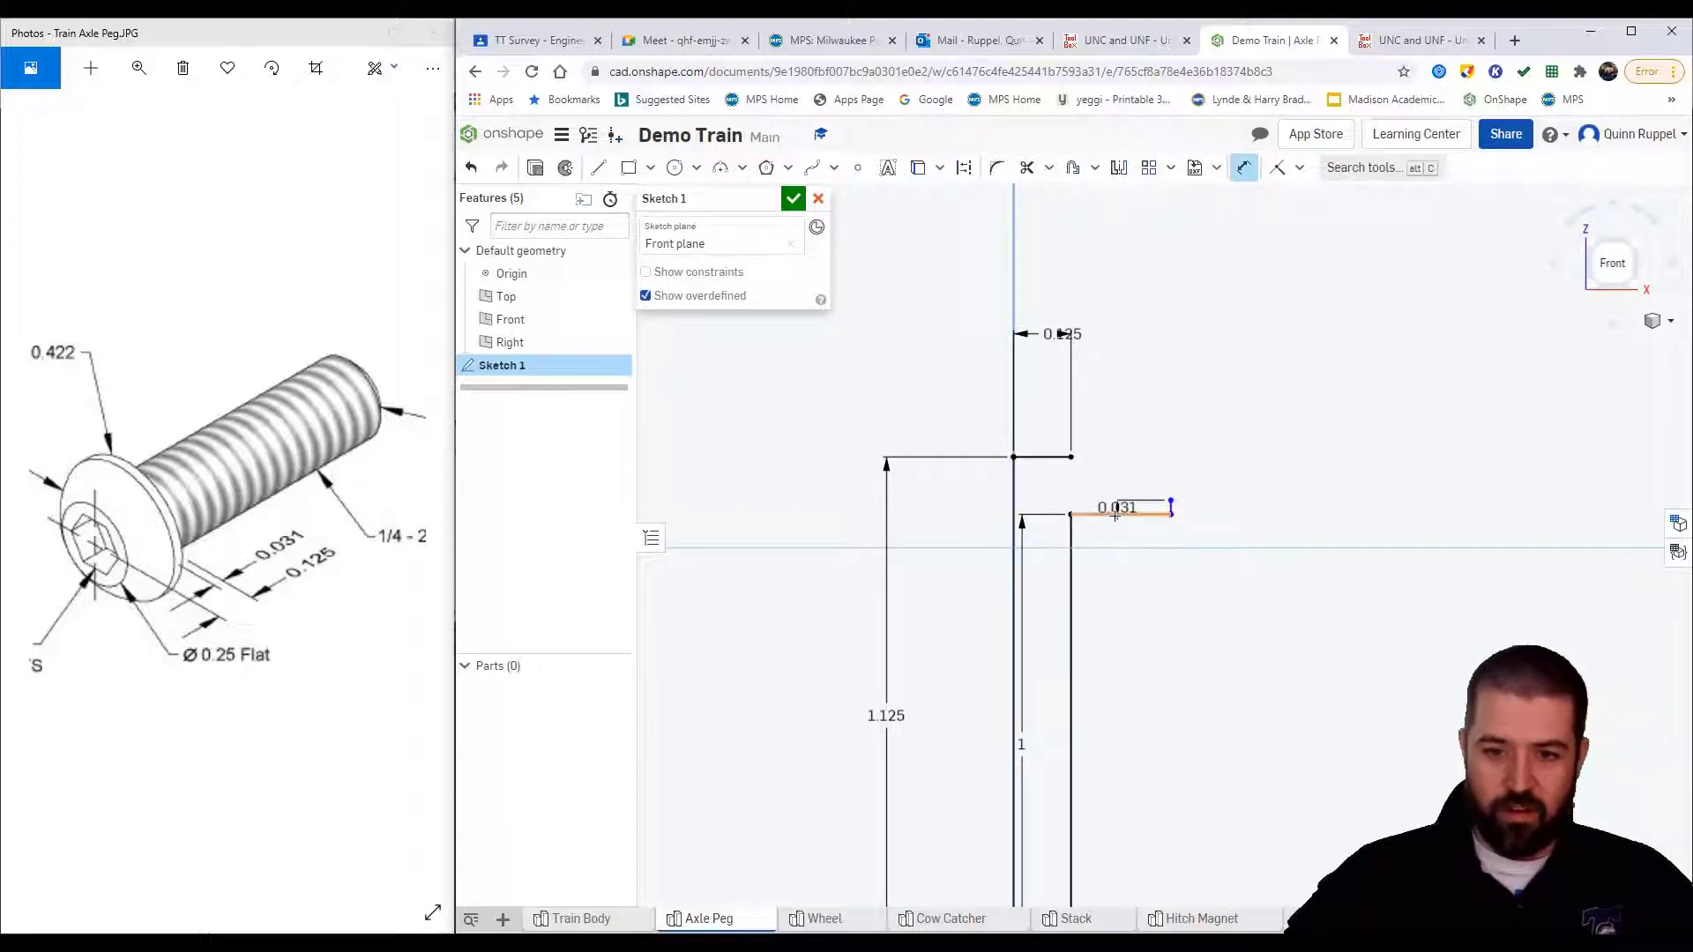
left_click(1013, 489)
left_click(1051, 270)
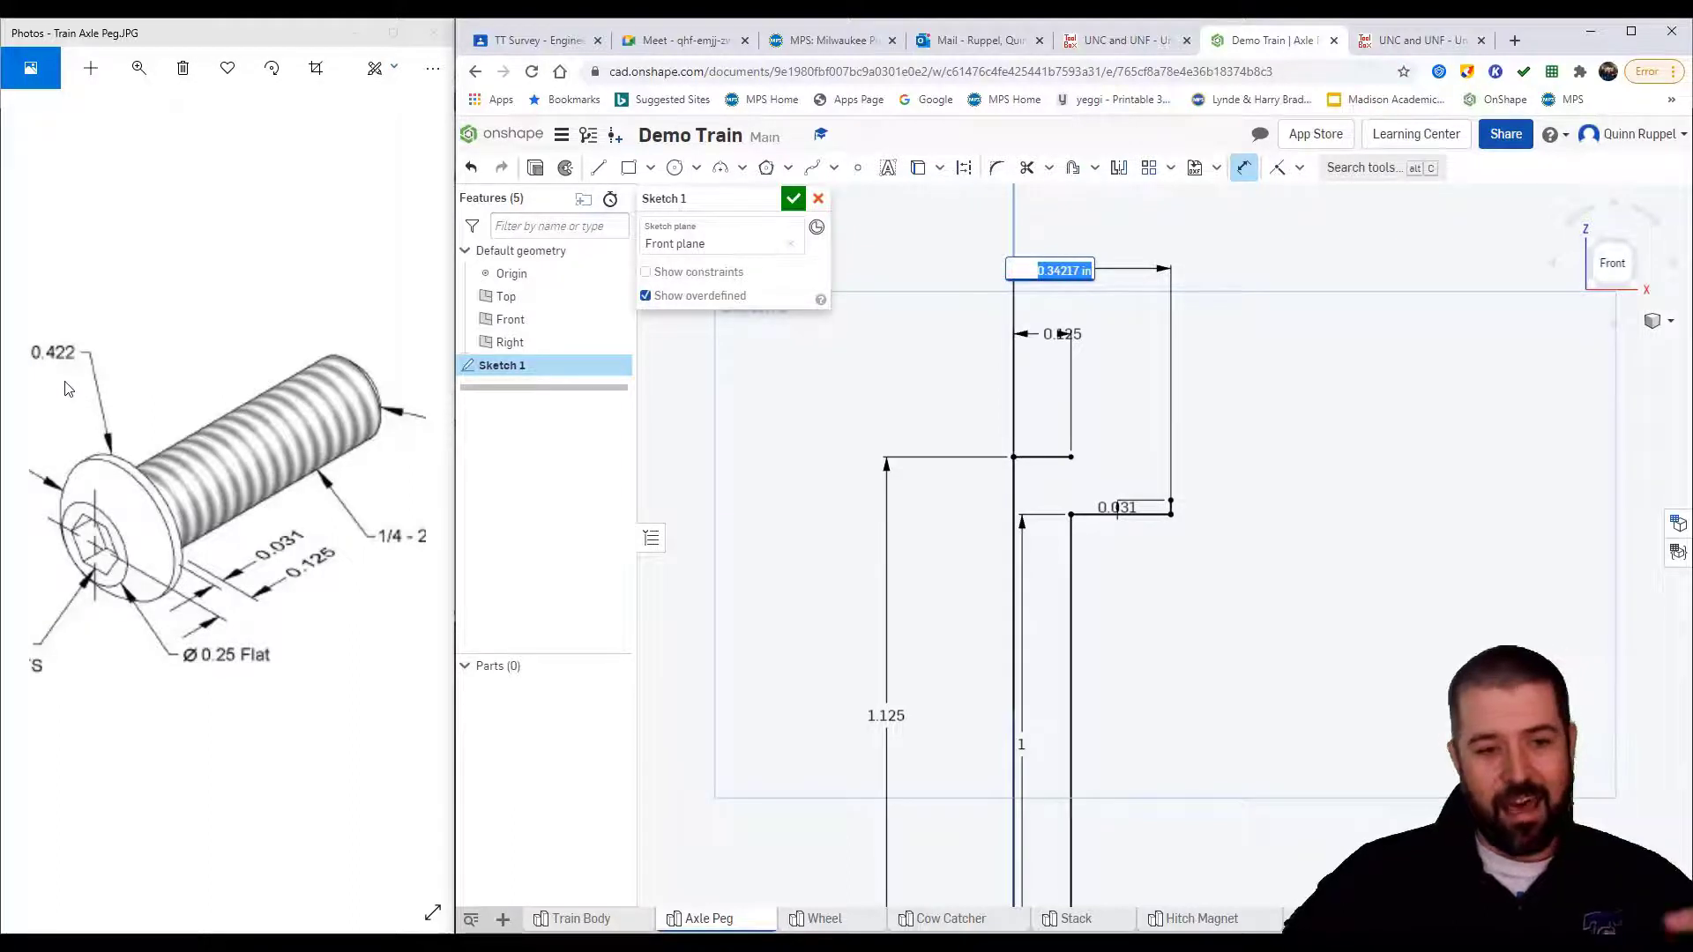
type(".422/2")
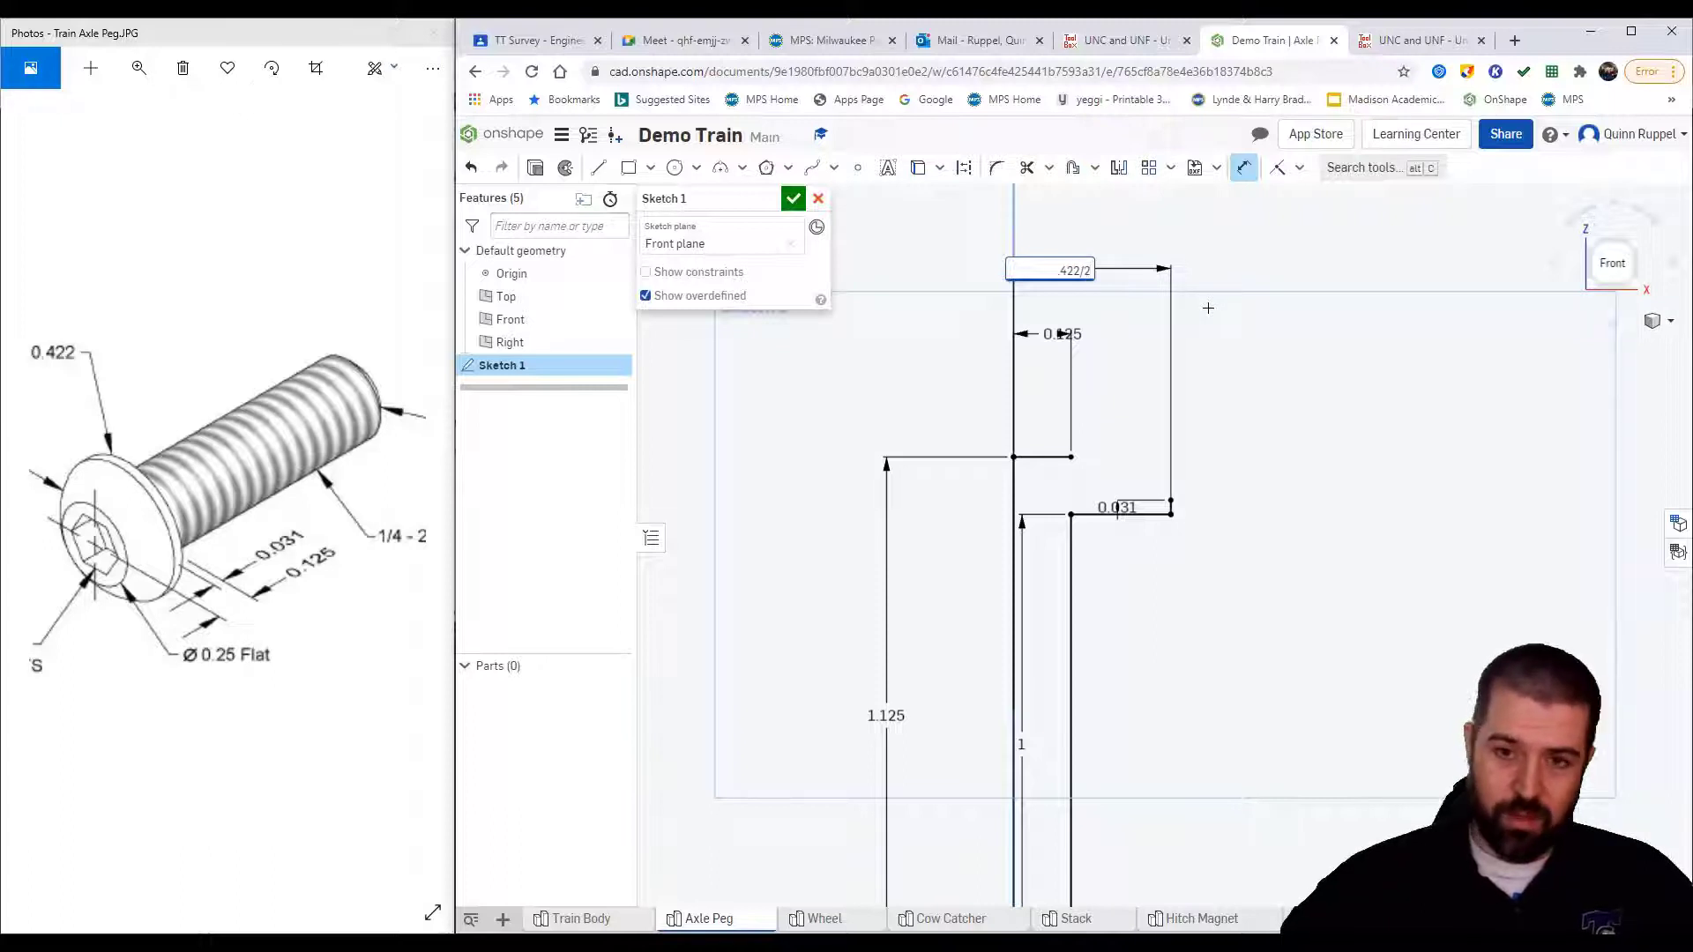
key("Return")
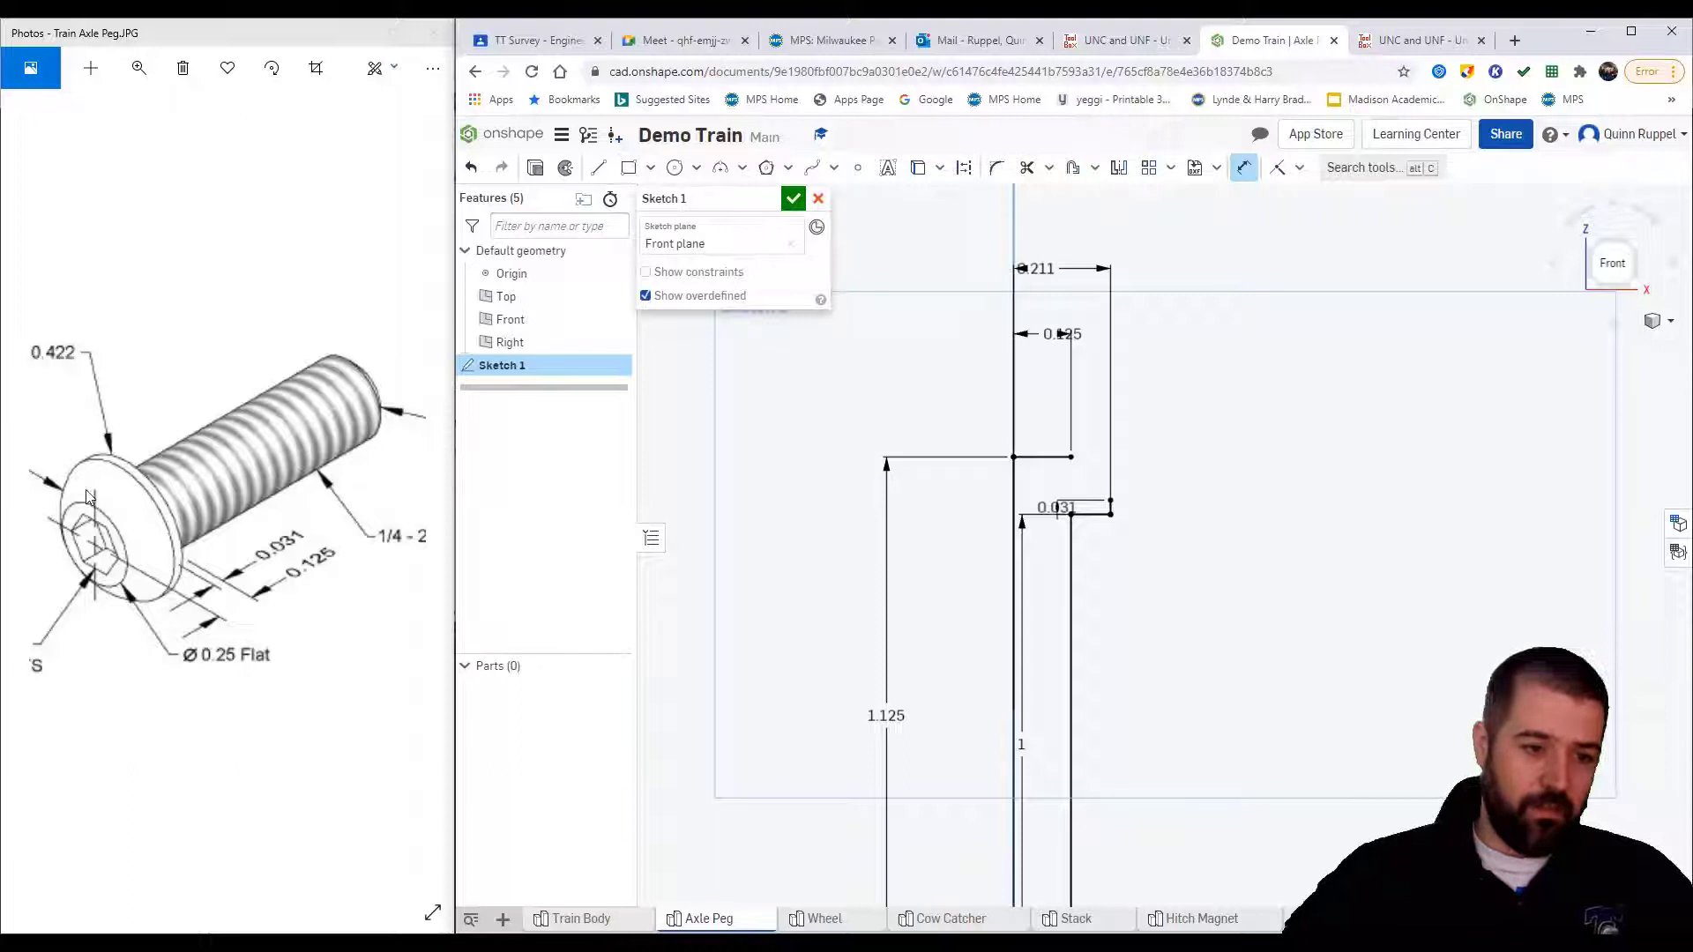
scroll(88, 496, "left", 4)
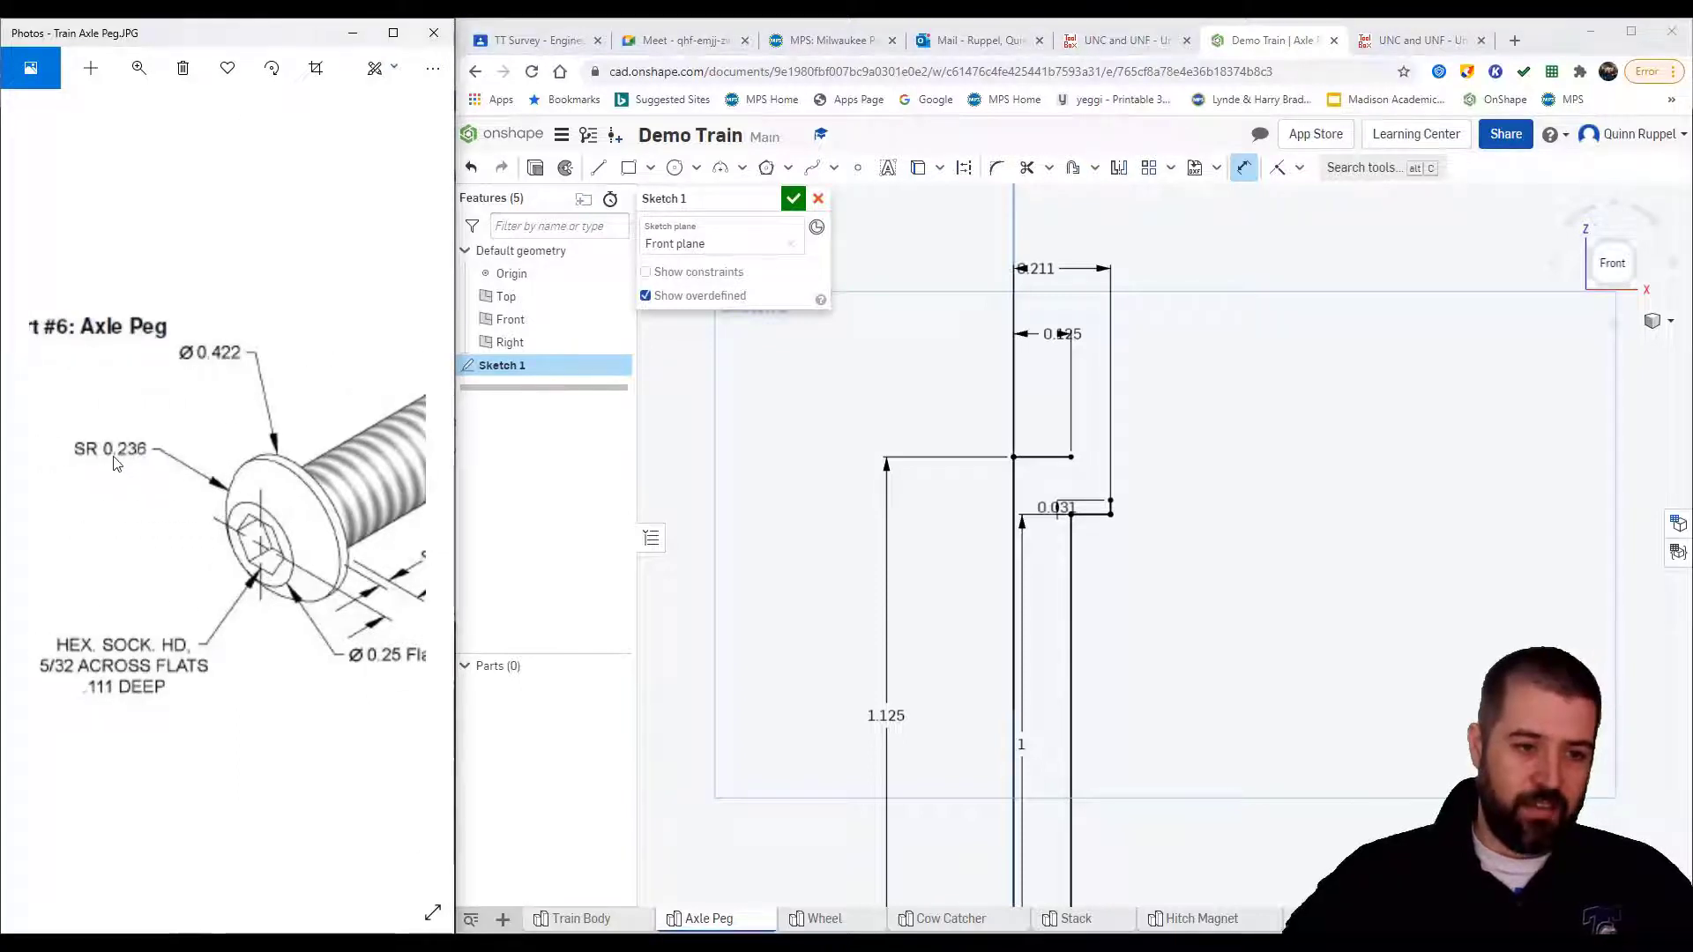
Draw a three-point arc joining the head's top and outer corners
left_click(724, 174)
left_click(724, 174)
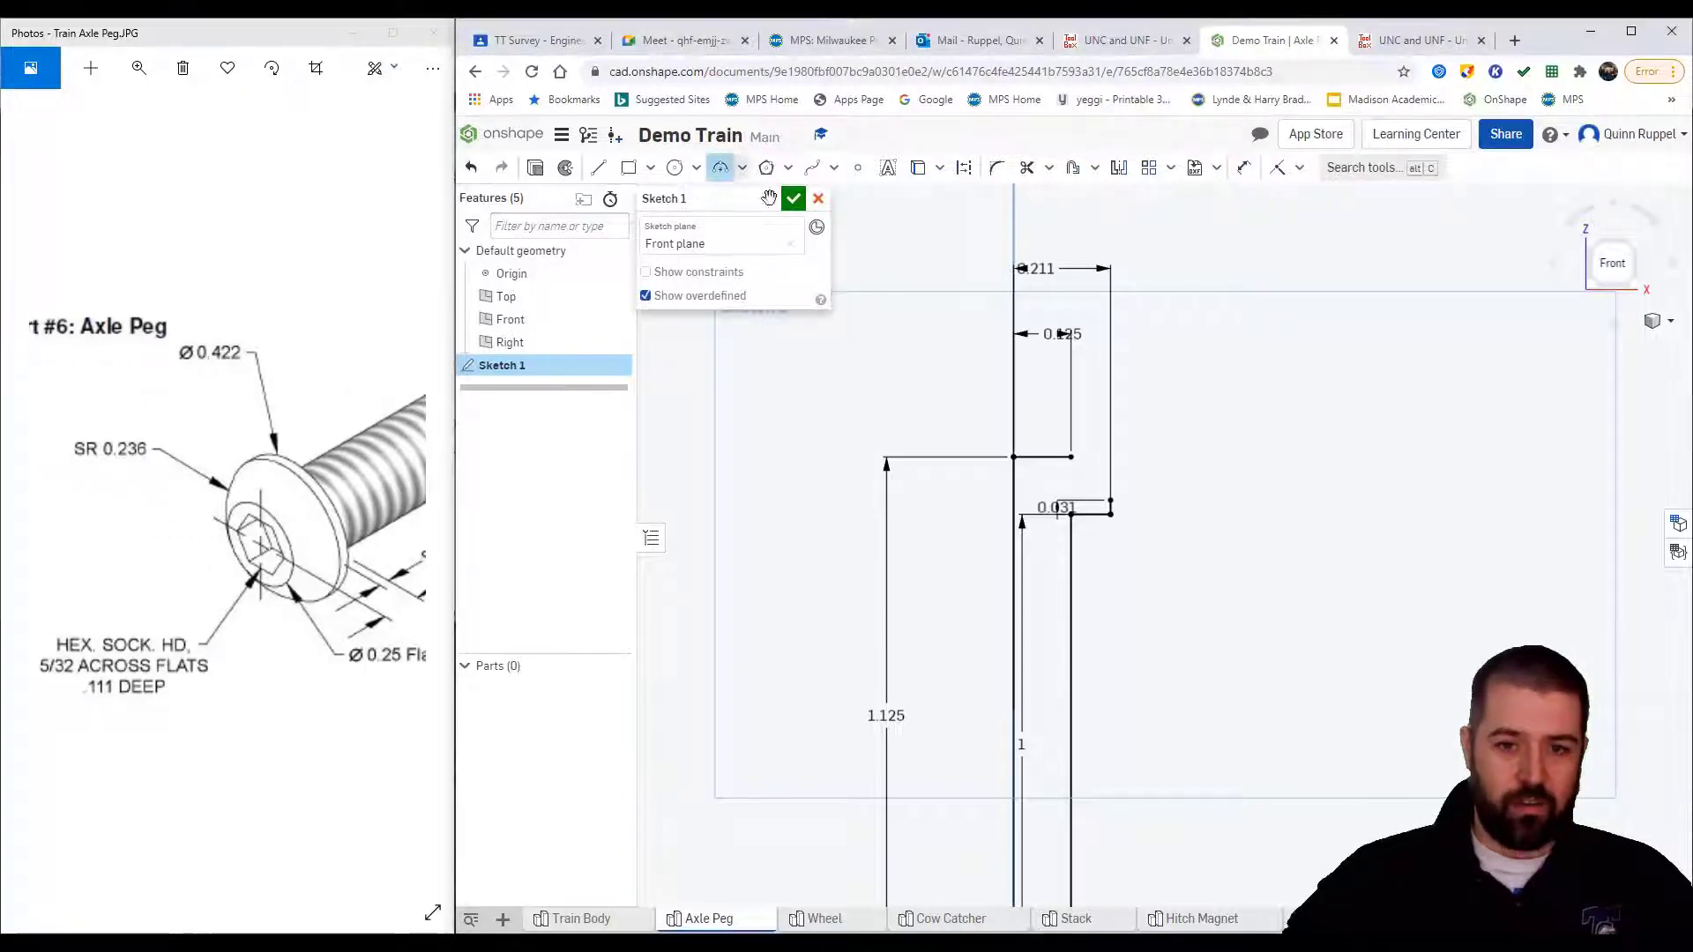
left_click(1071, 457)
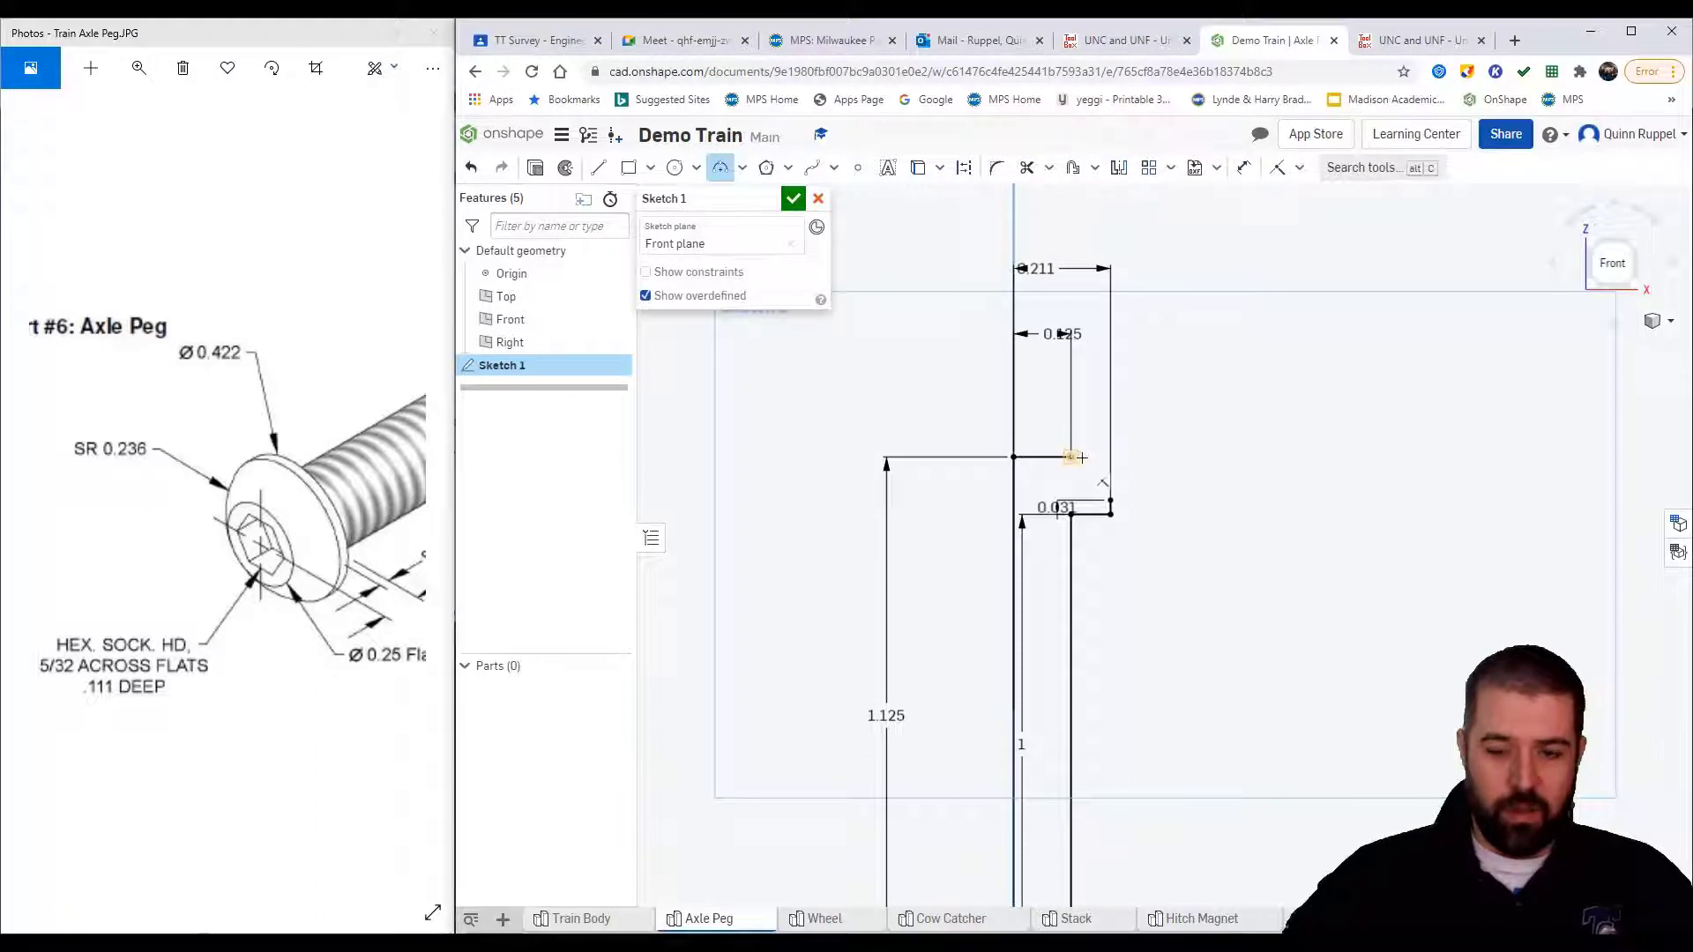
left_click(1111, 501)
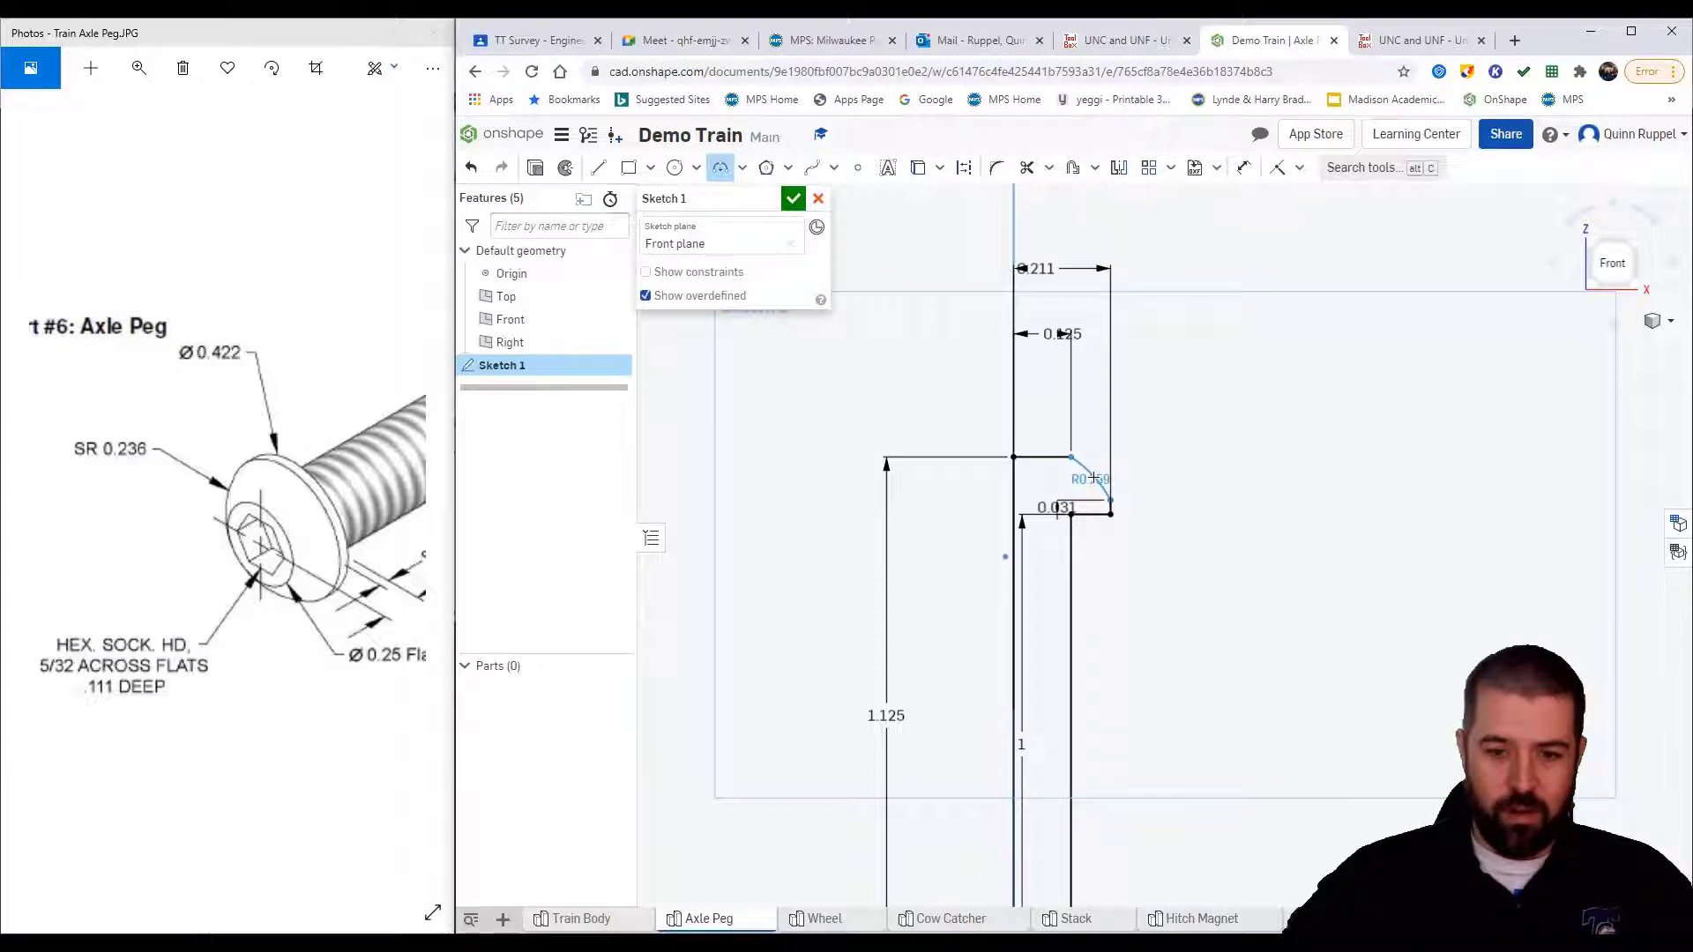
left_click(1097, 479)
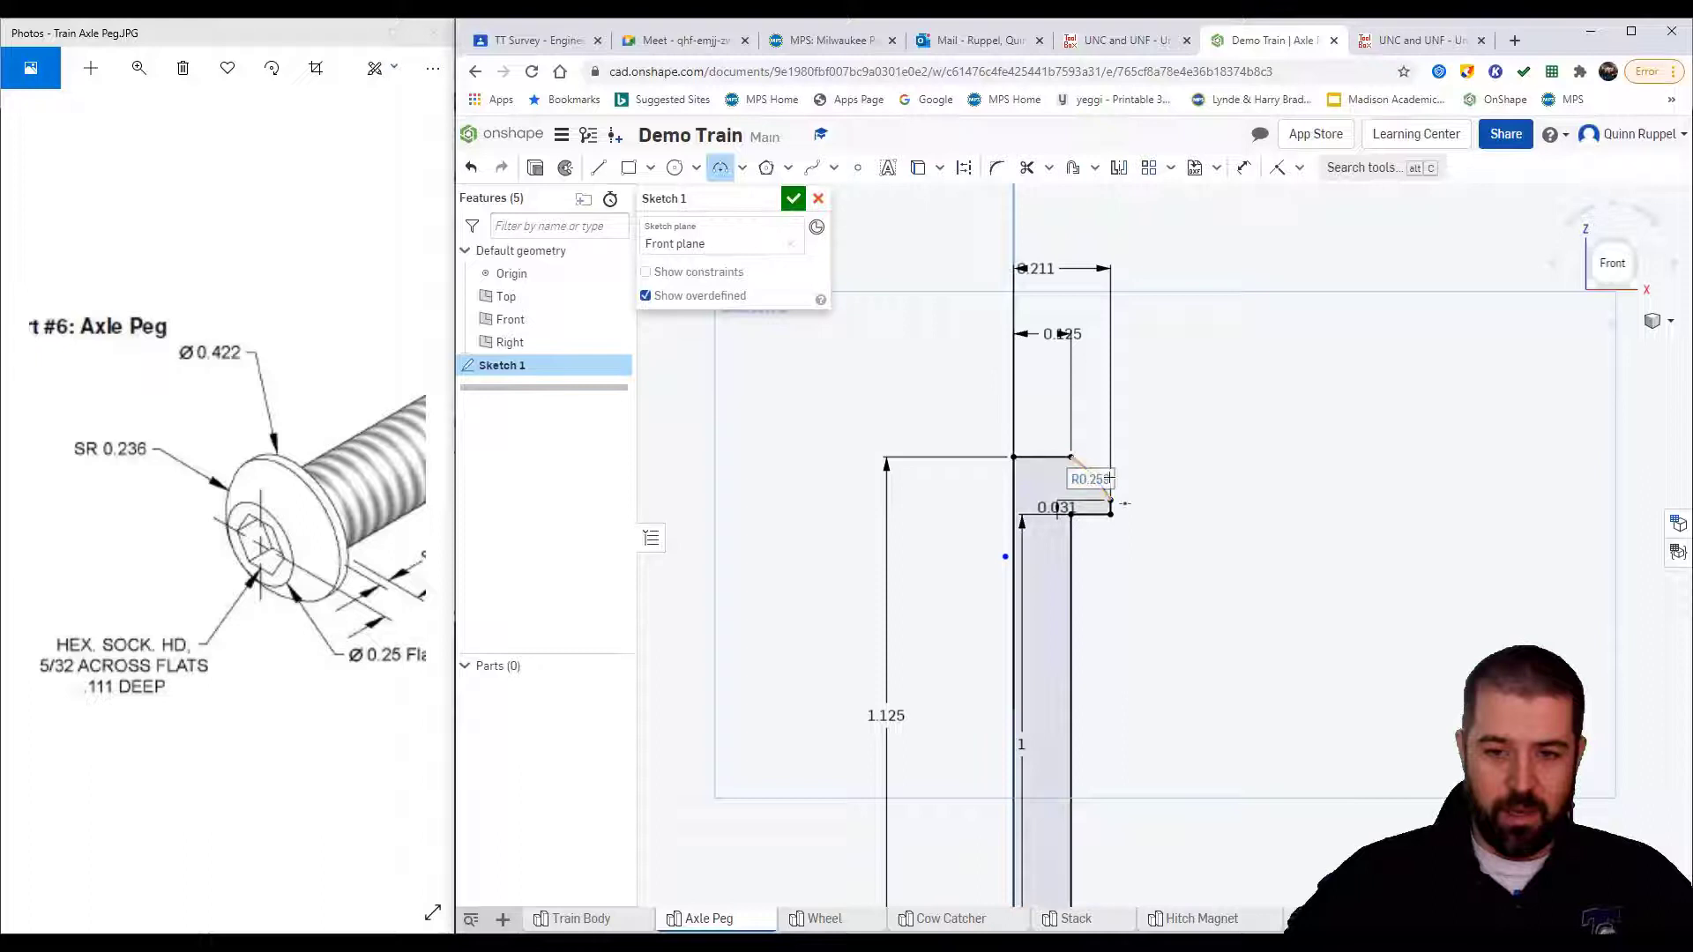
Set the arc radius to 0.236 and finish Sketch 1
double_click(1105, 479)
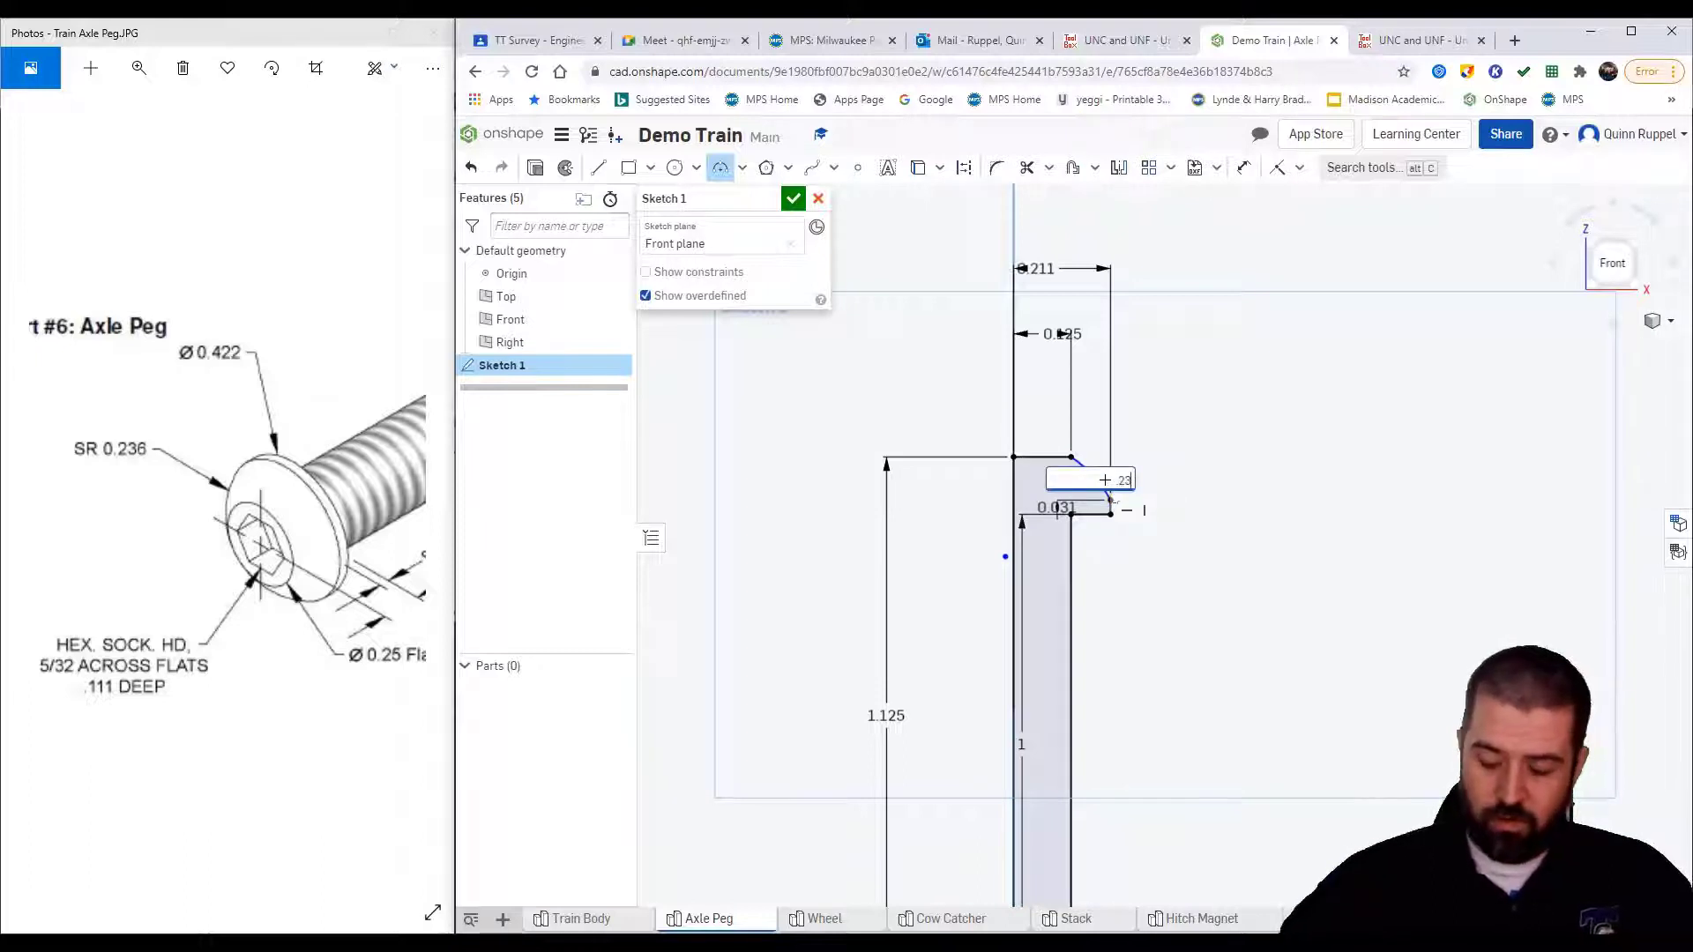
type(".369")
key("BackSpace")
key("BackSpace")
key("BackSpace")
type("236")
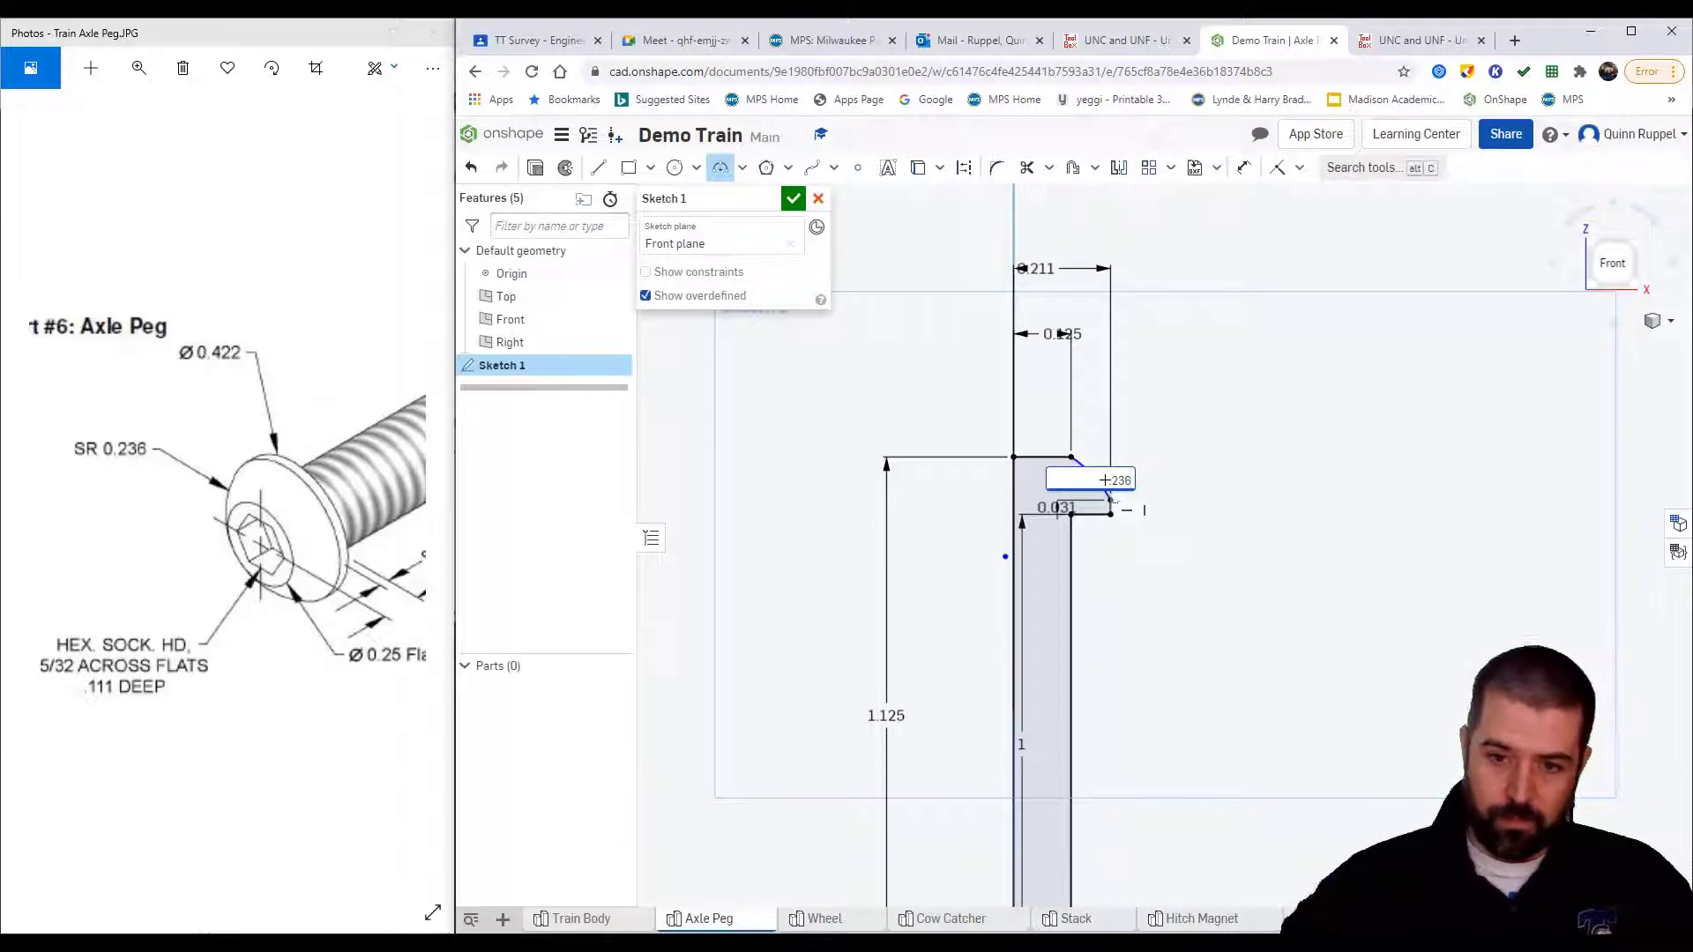
key("Return")
scroll(1203, 552, "down", 2)
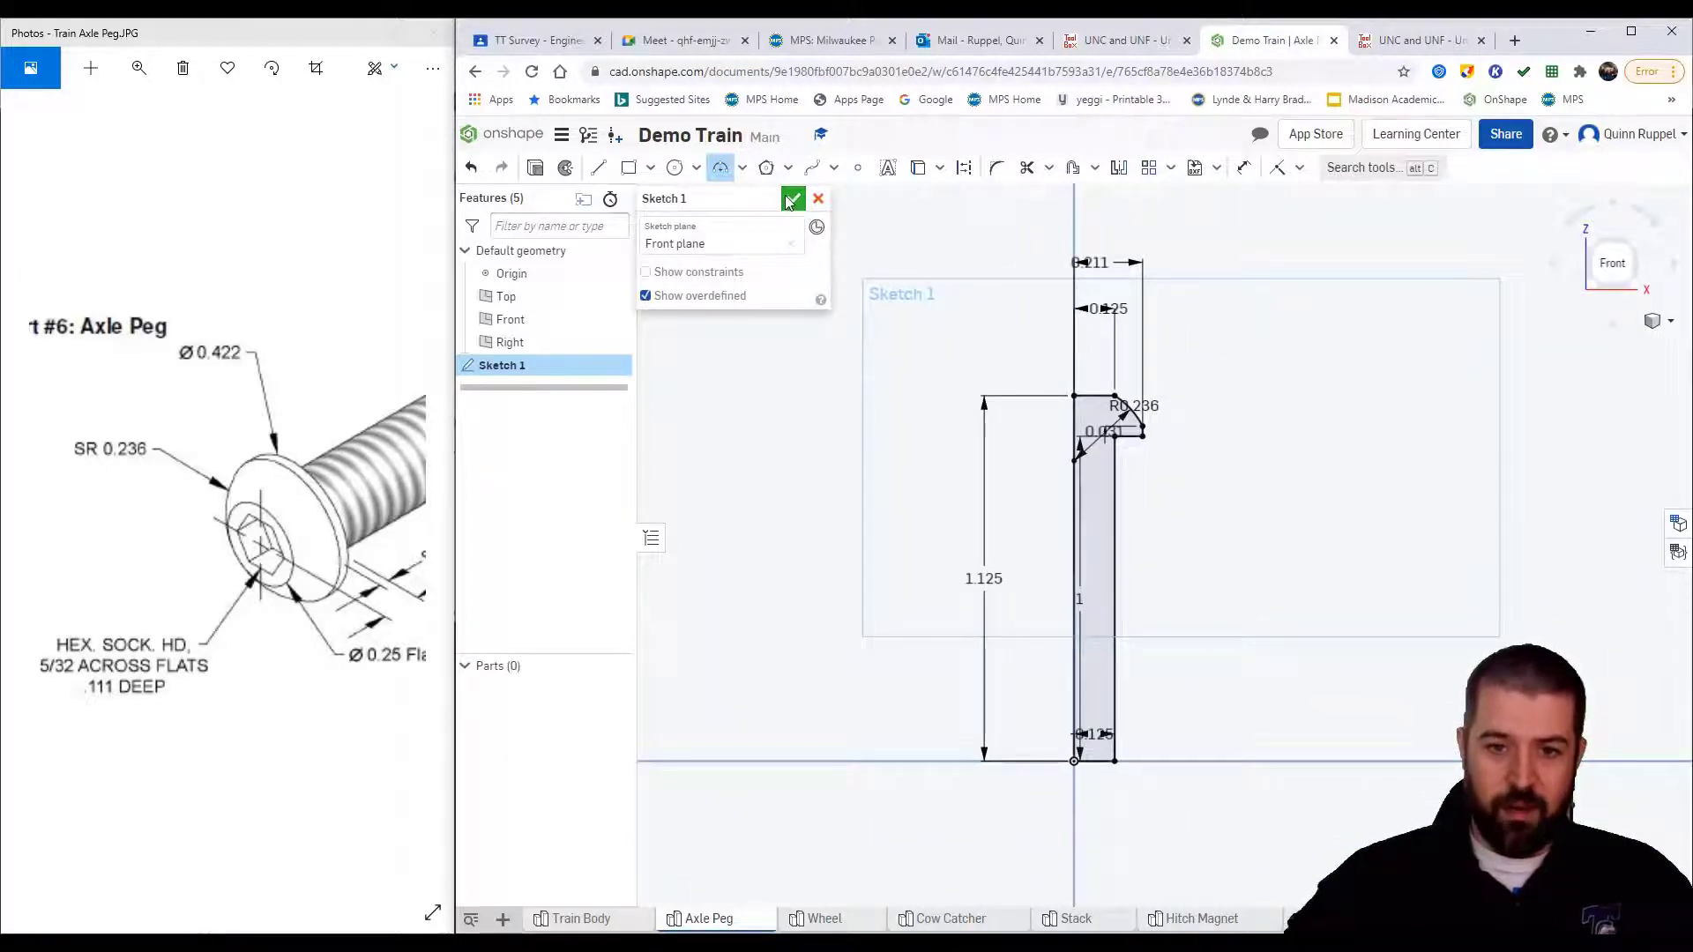
left_click(789, 202)
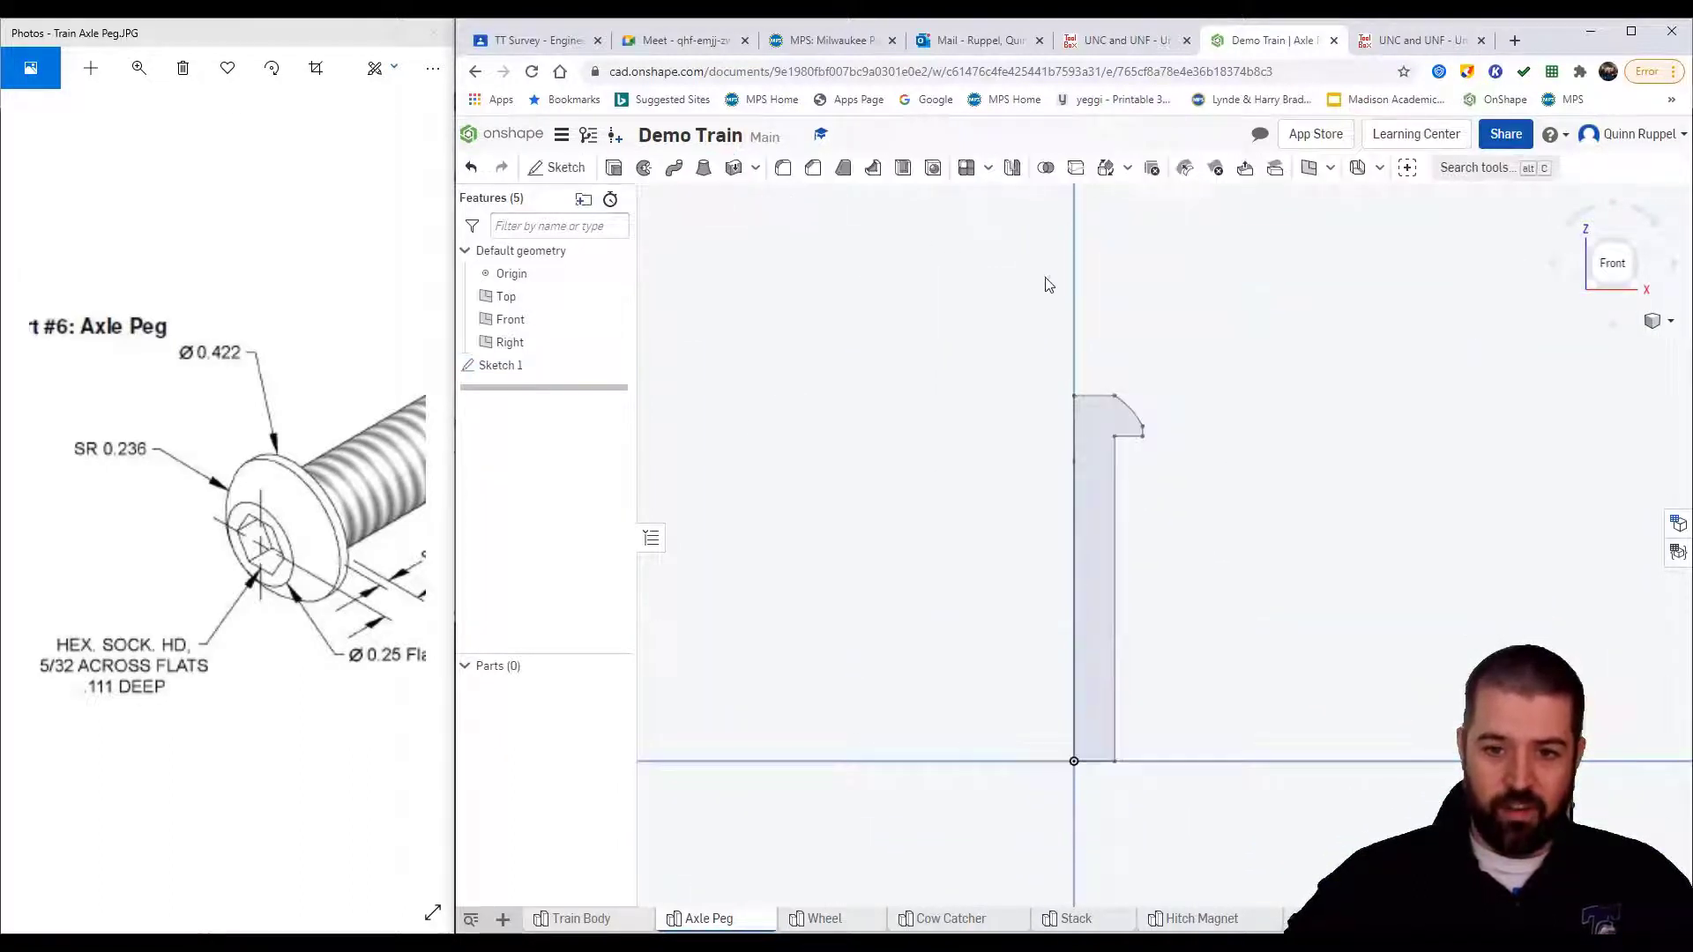
In isometric view, revolve the profile a full turn about its left vertical edge
left_click(1671, 324)
left_click(1544, 346)
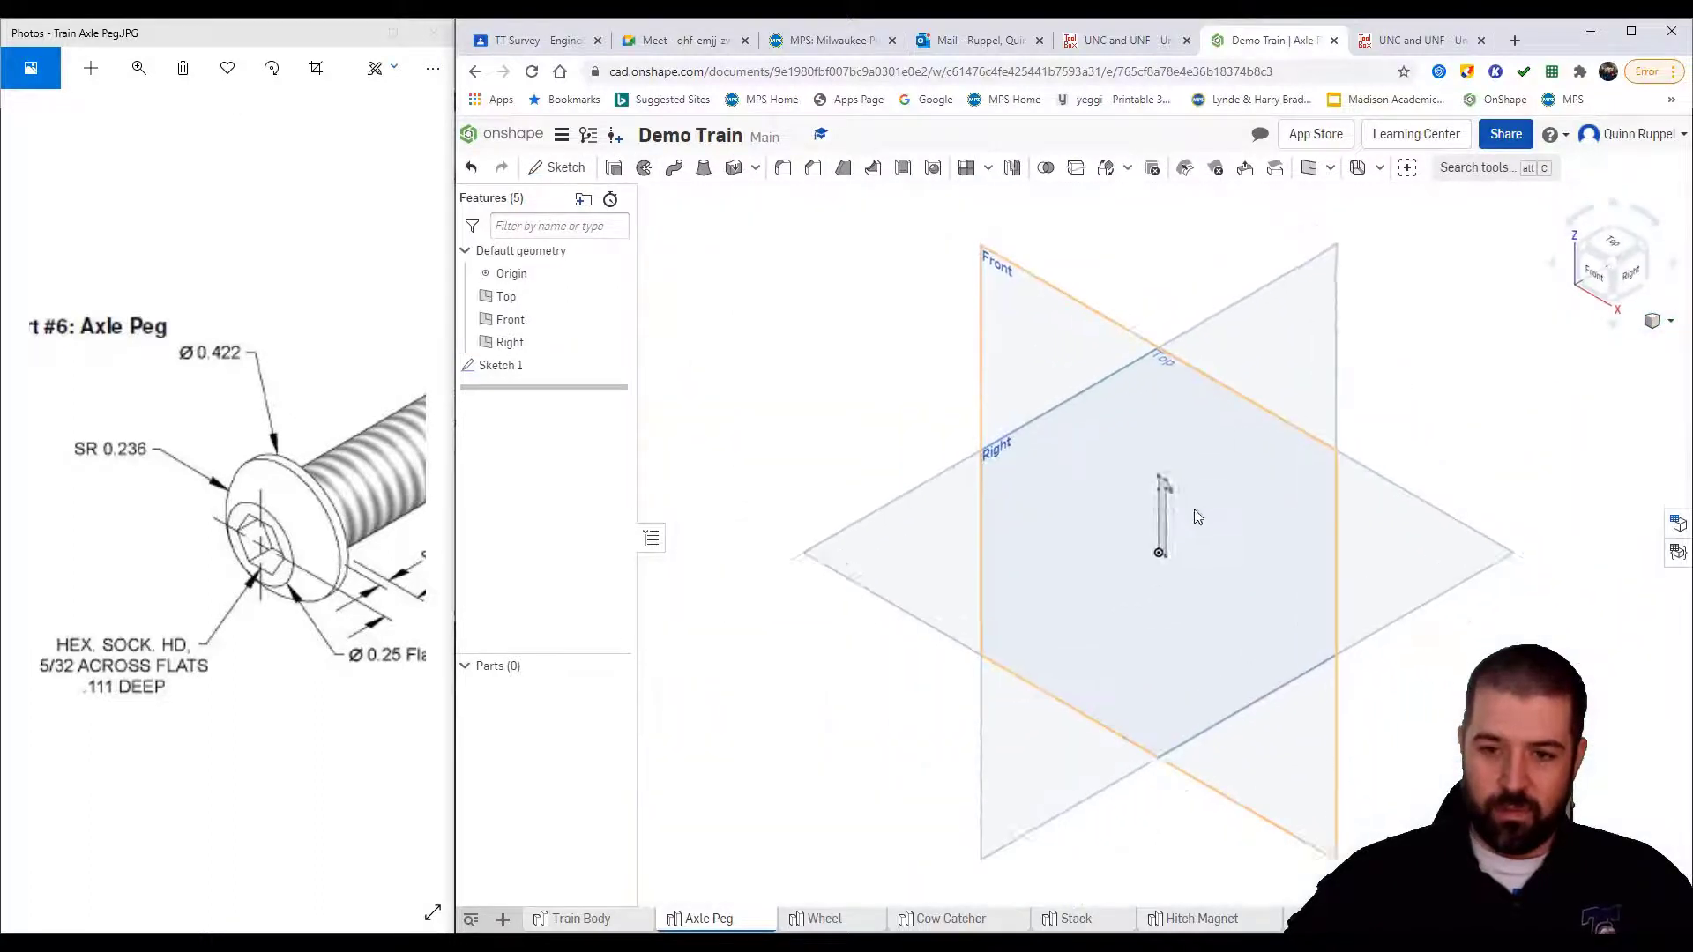
key("f")
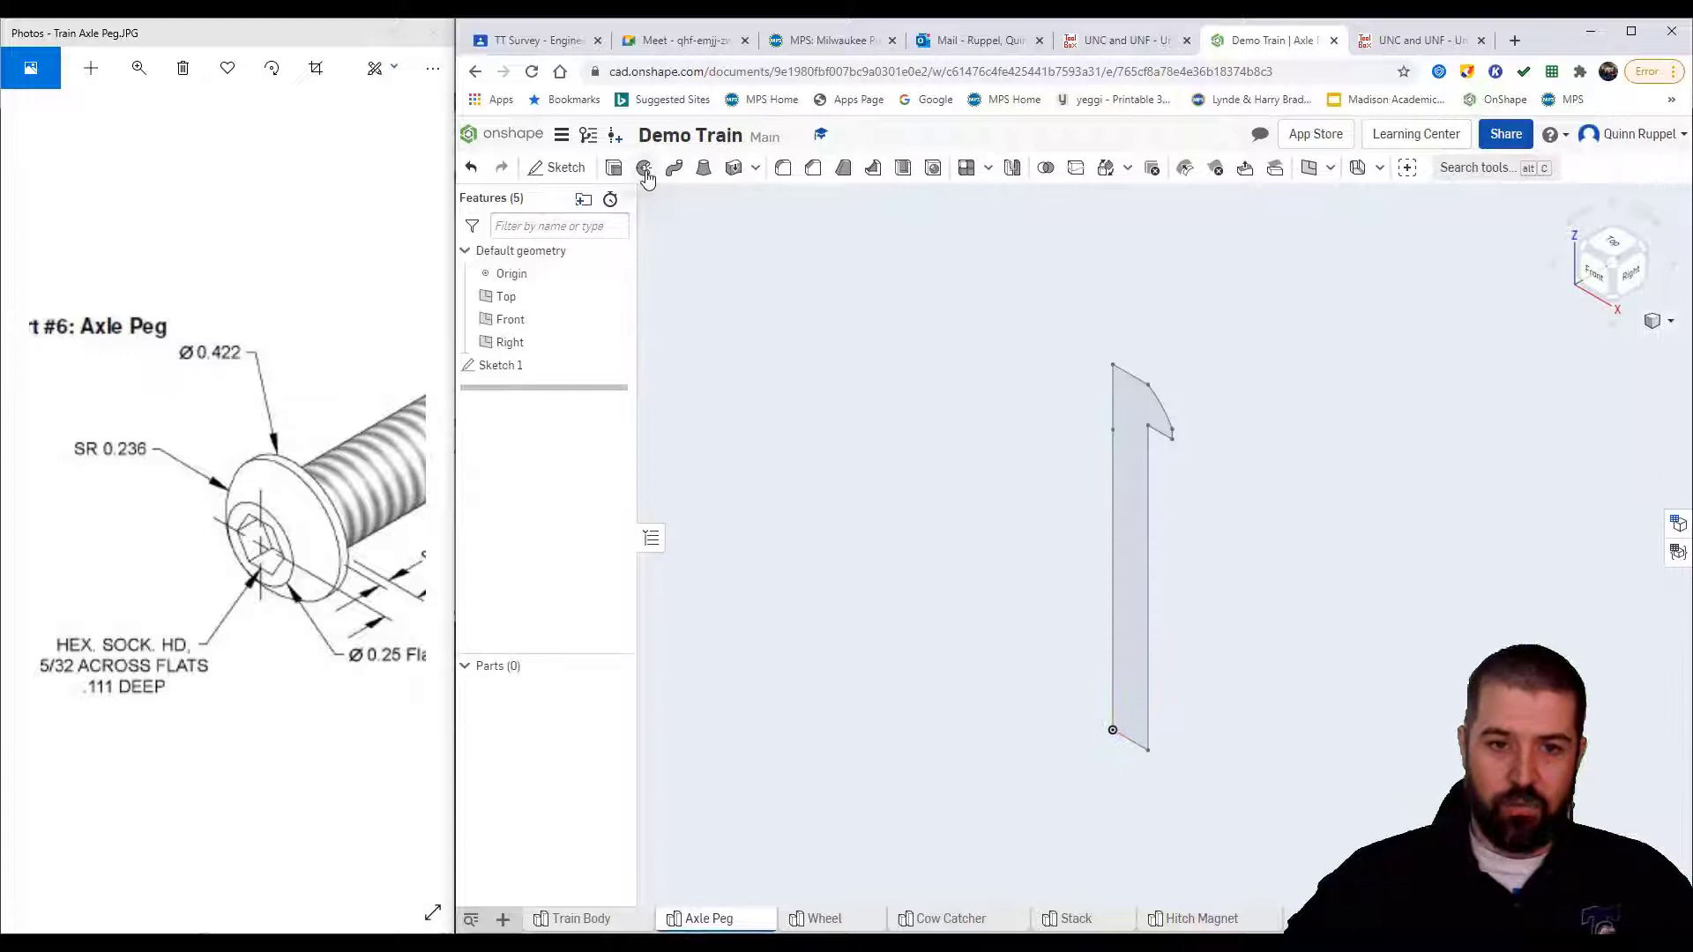
left_click(644, 171)
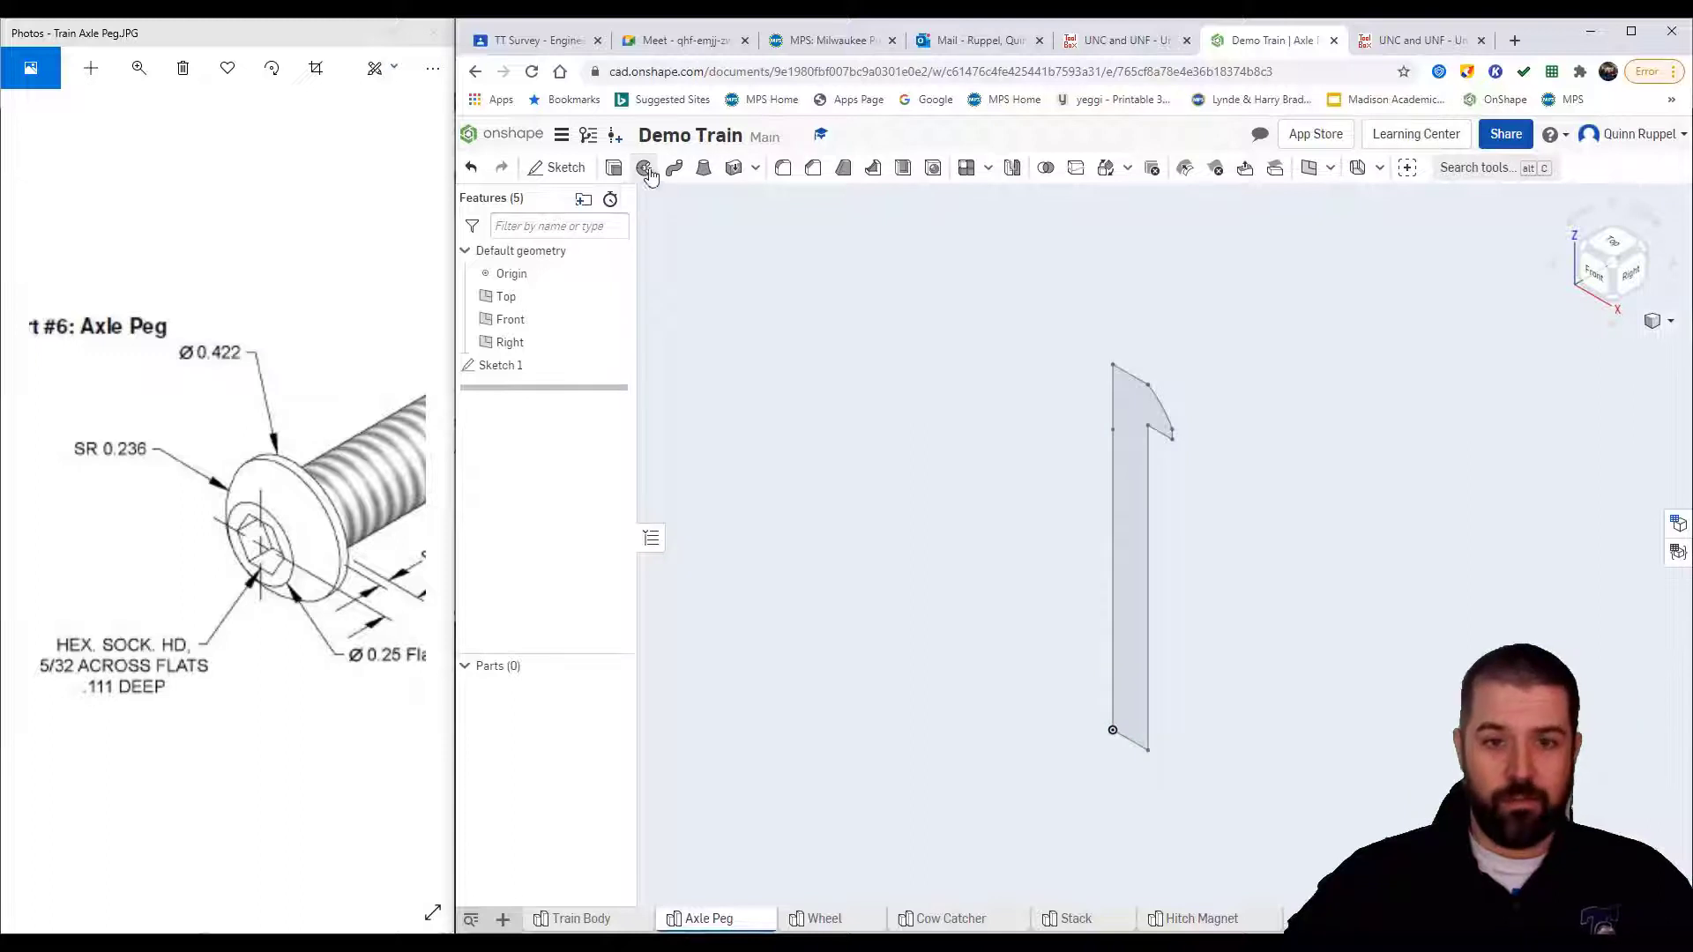
left_click(1134, 467)
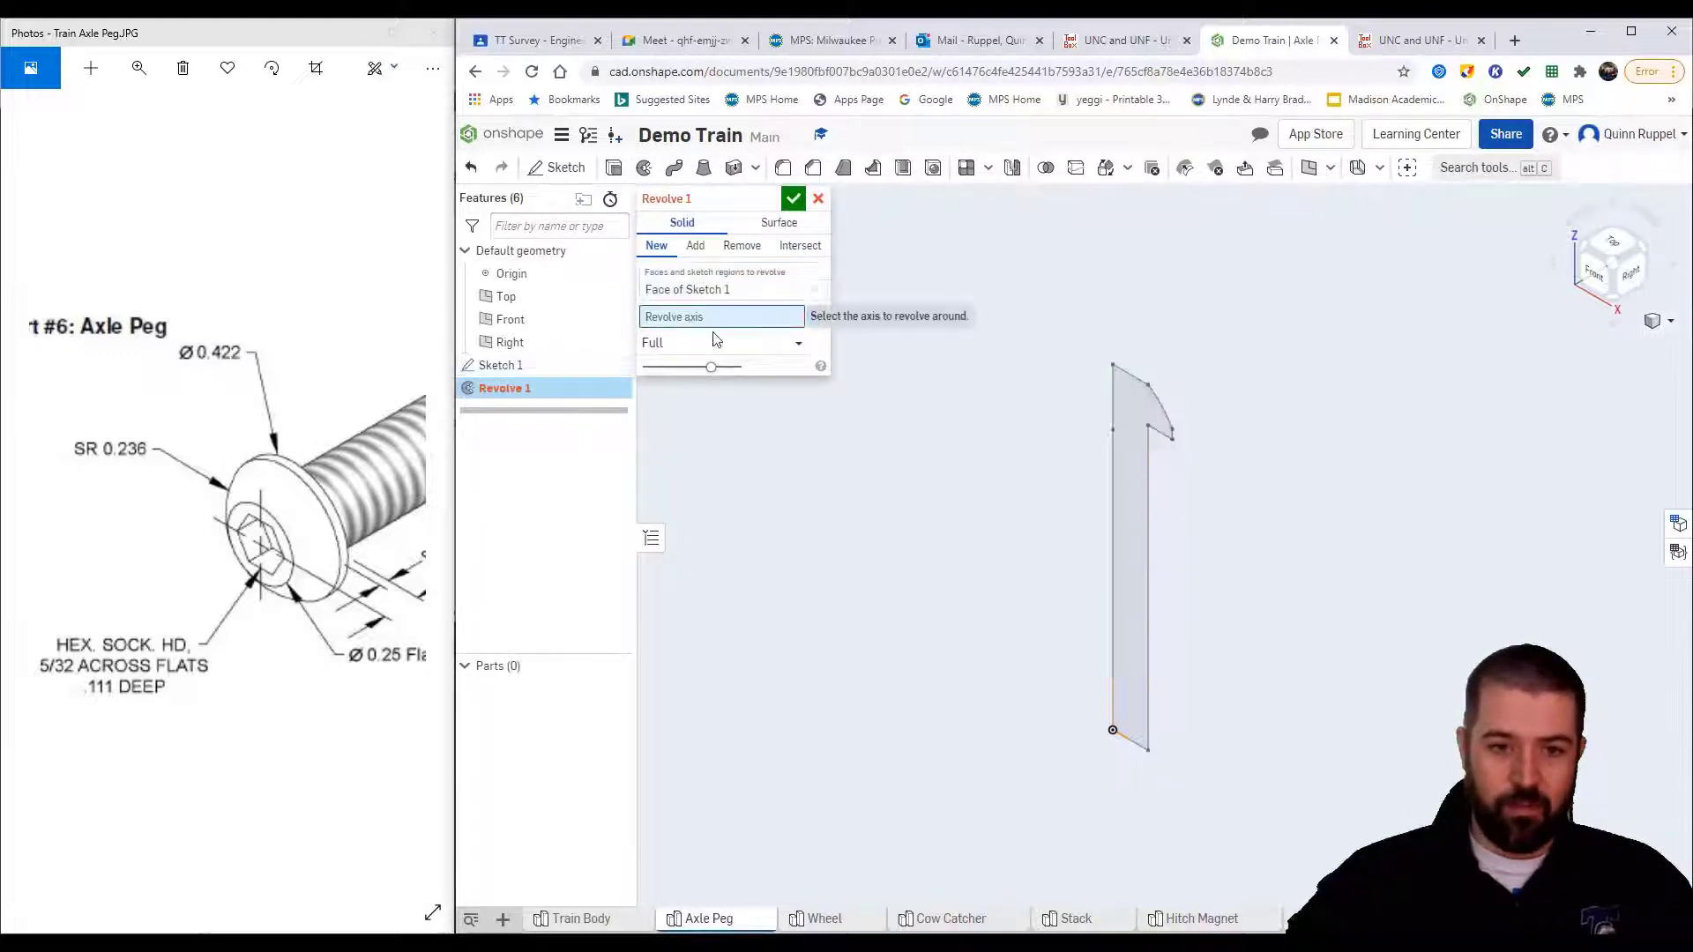
left_click(1116, 509)
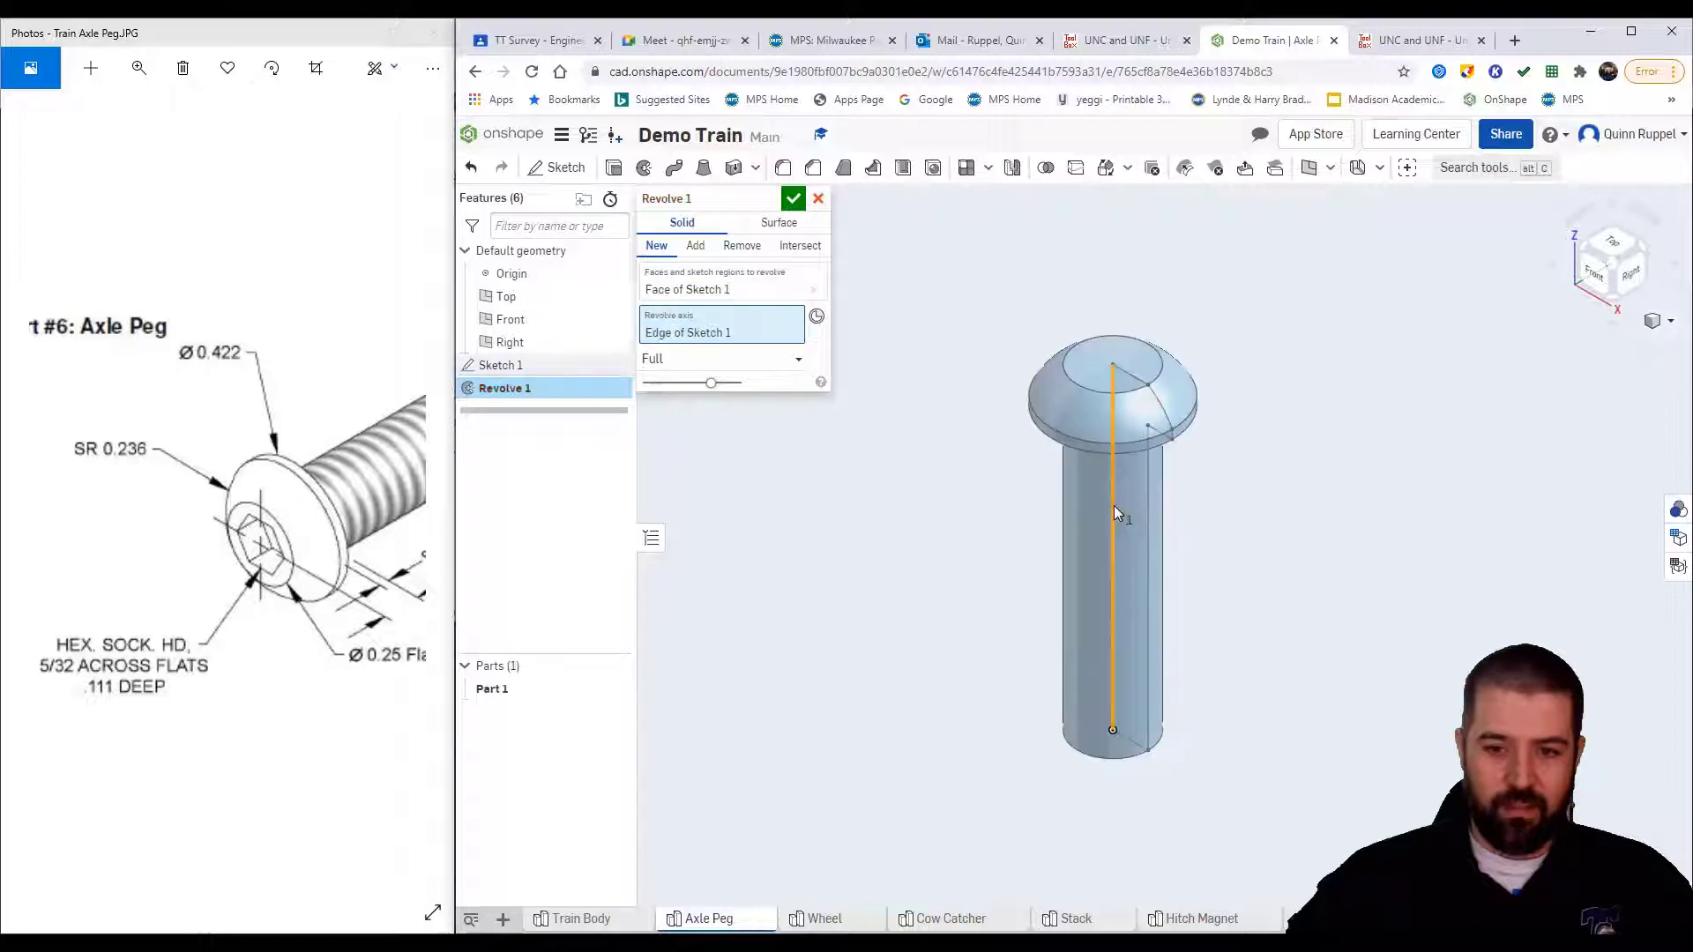
left_click(794, 200)
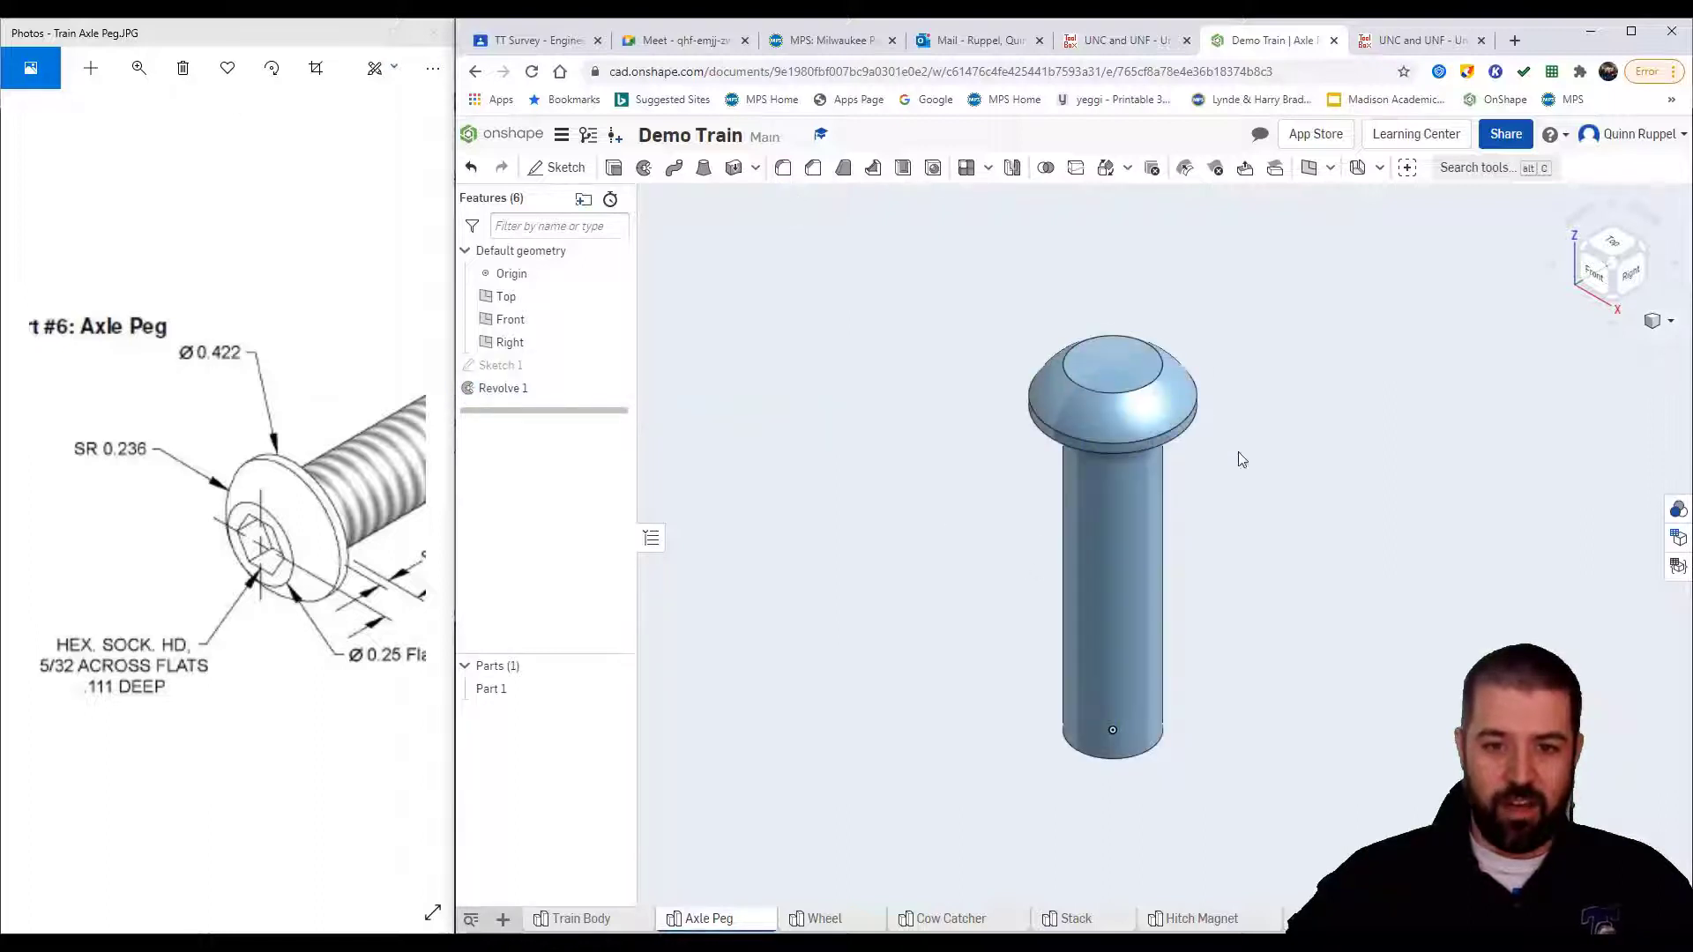
Orbit the peg and check the drawing's chamfer callout for the tip
right_click_drag(1238, 452, 1216, 509)
left_click_drag(342, 446, 60, 501)
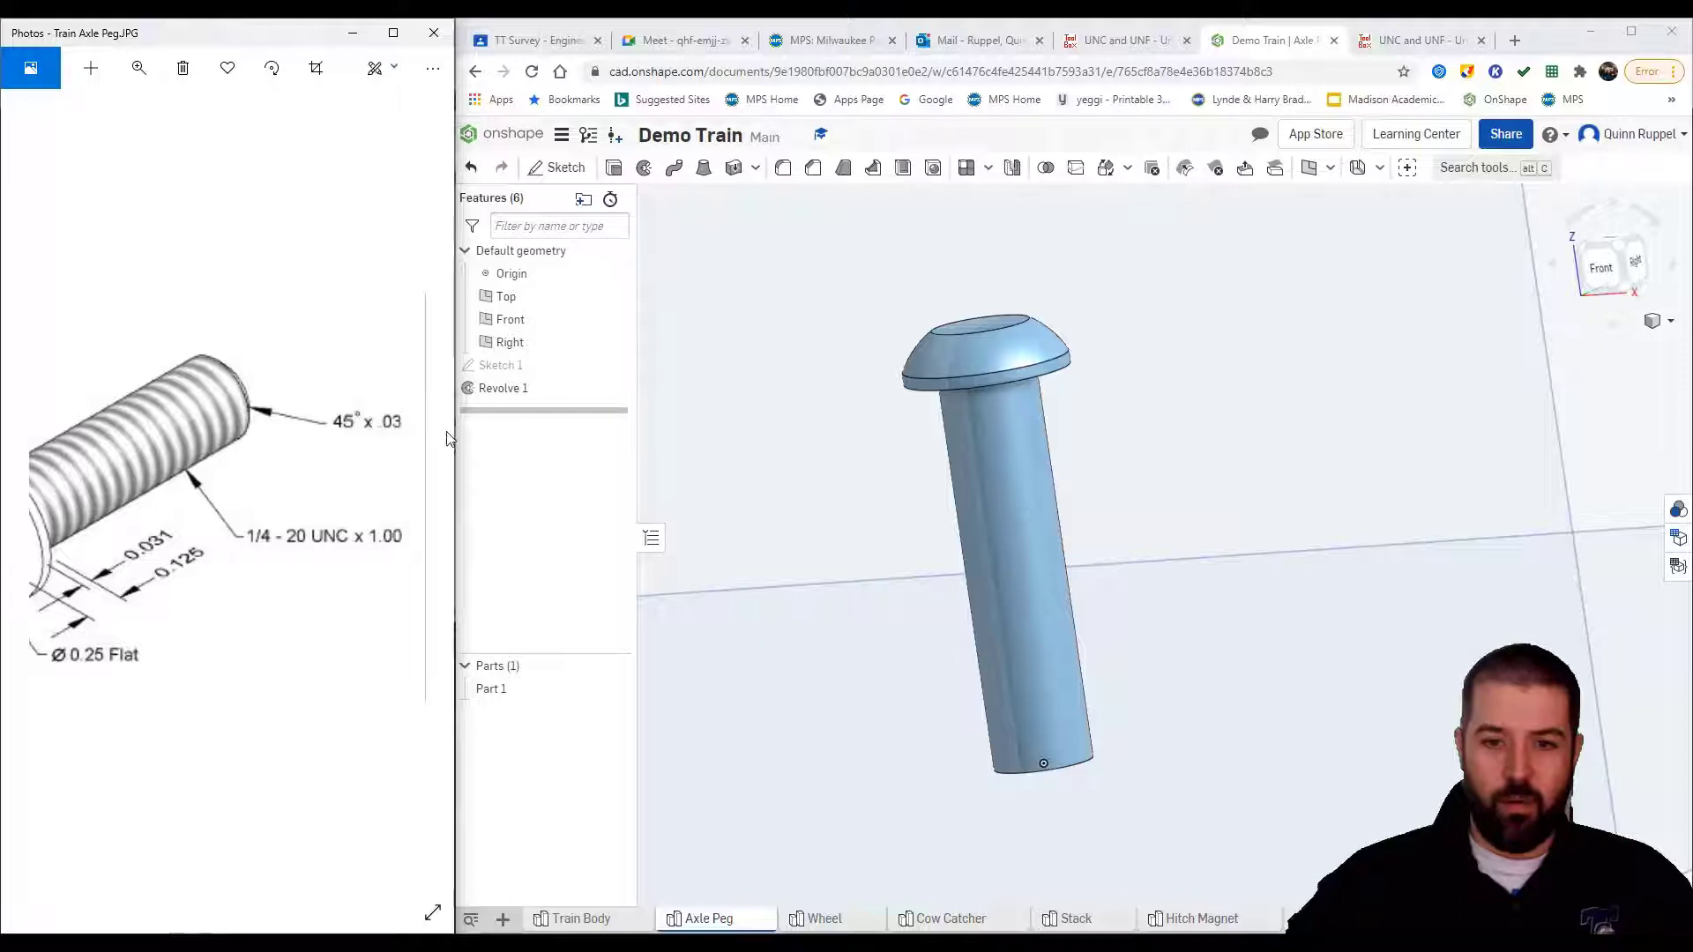
right_click_drag(1126, 585, 1084, 529)
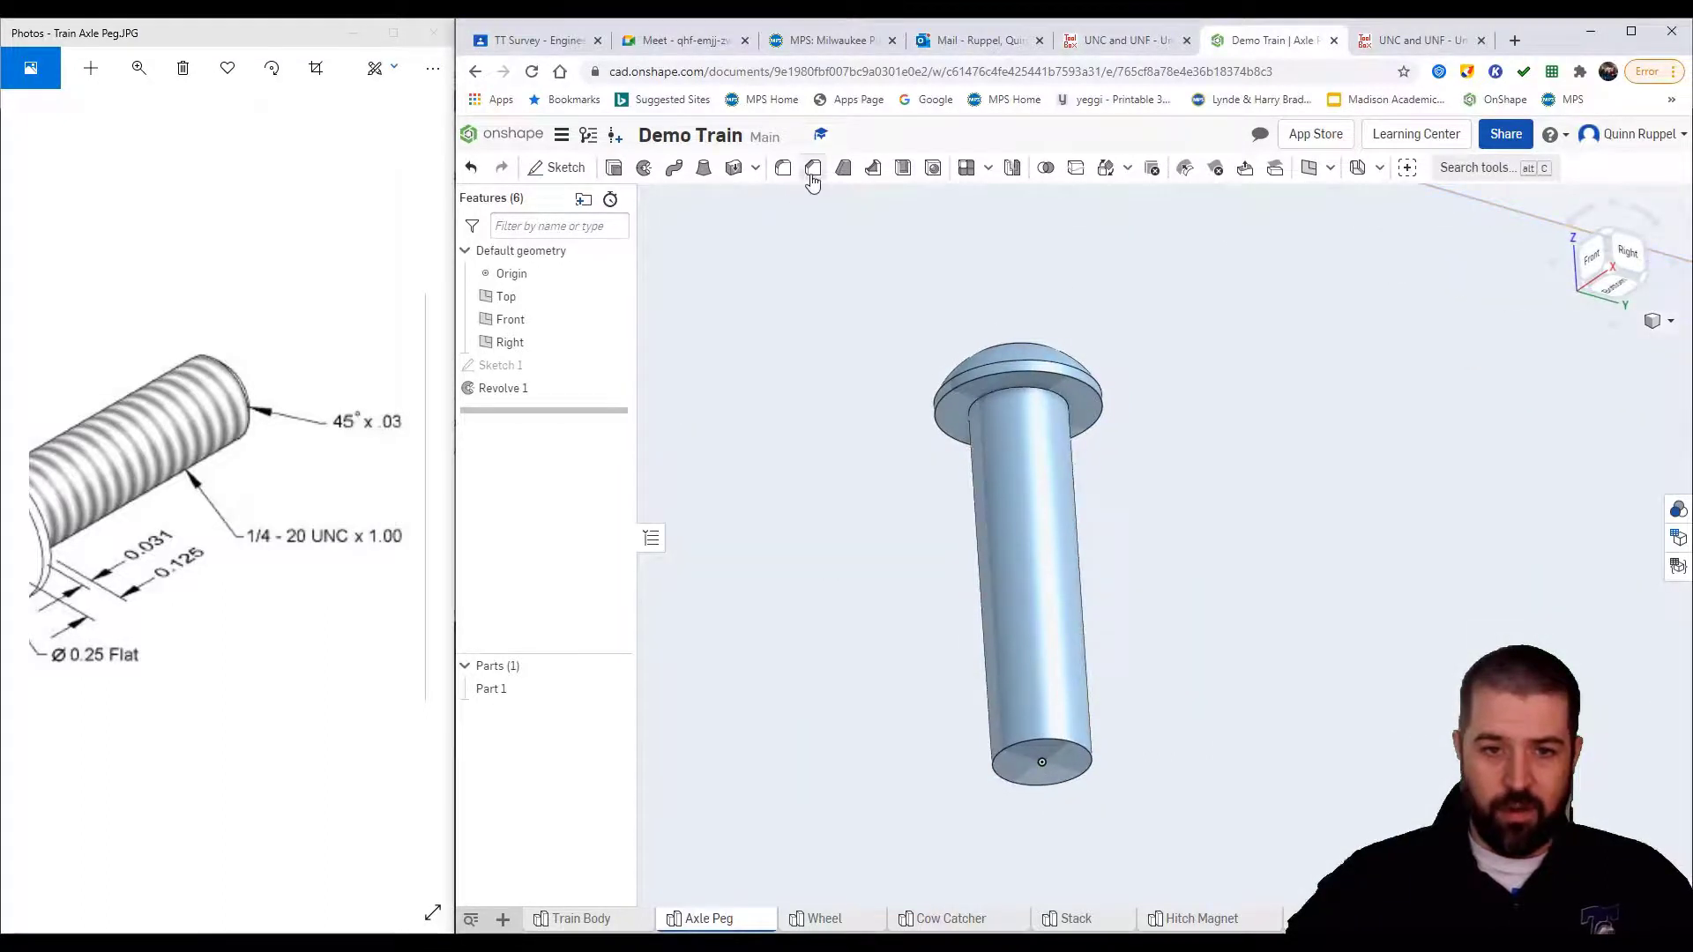
Chamfer the peg's bottom edge 0.03 at 45°, distance-and-angle type
left_click(813, 167)
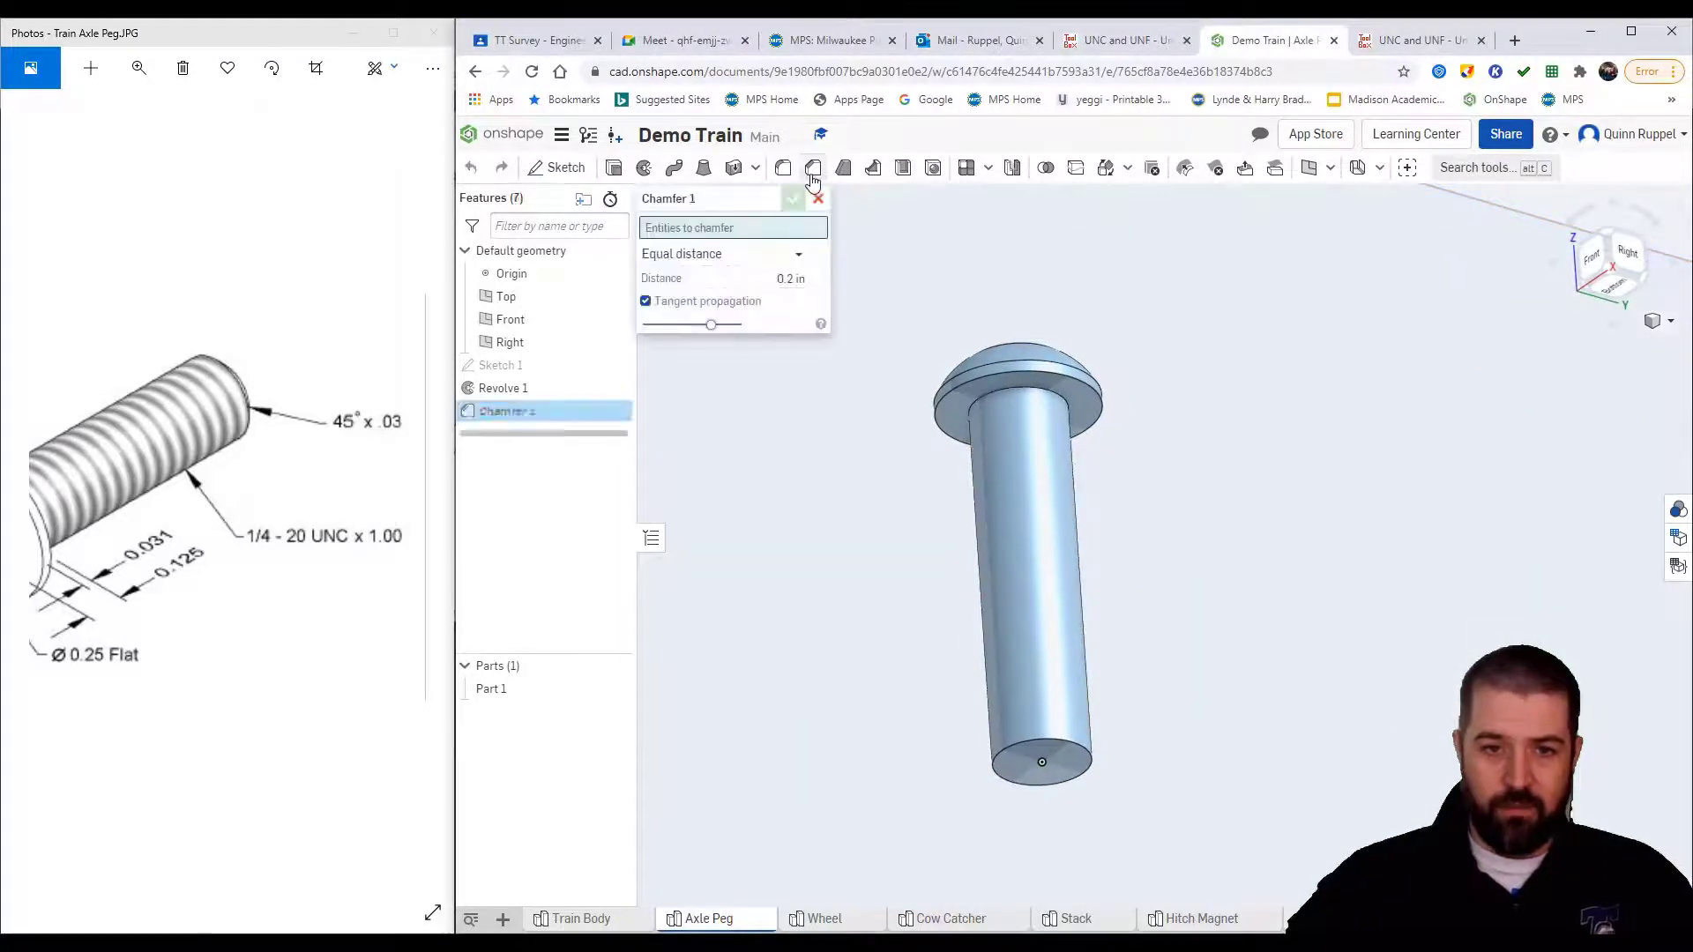
left_click(754, 256)
left_click(692, 326)
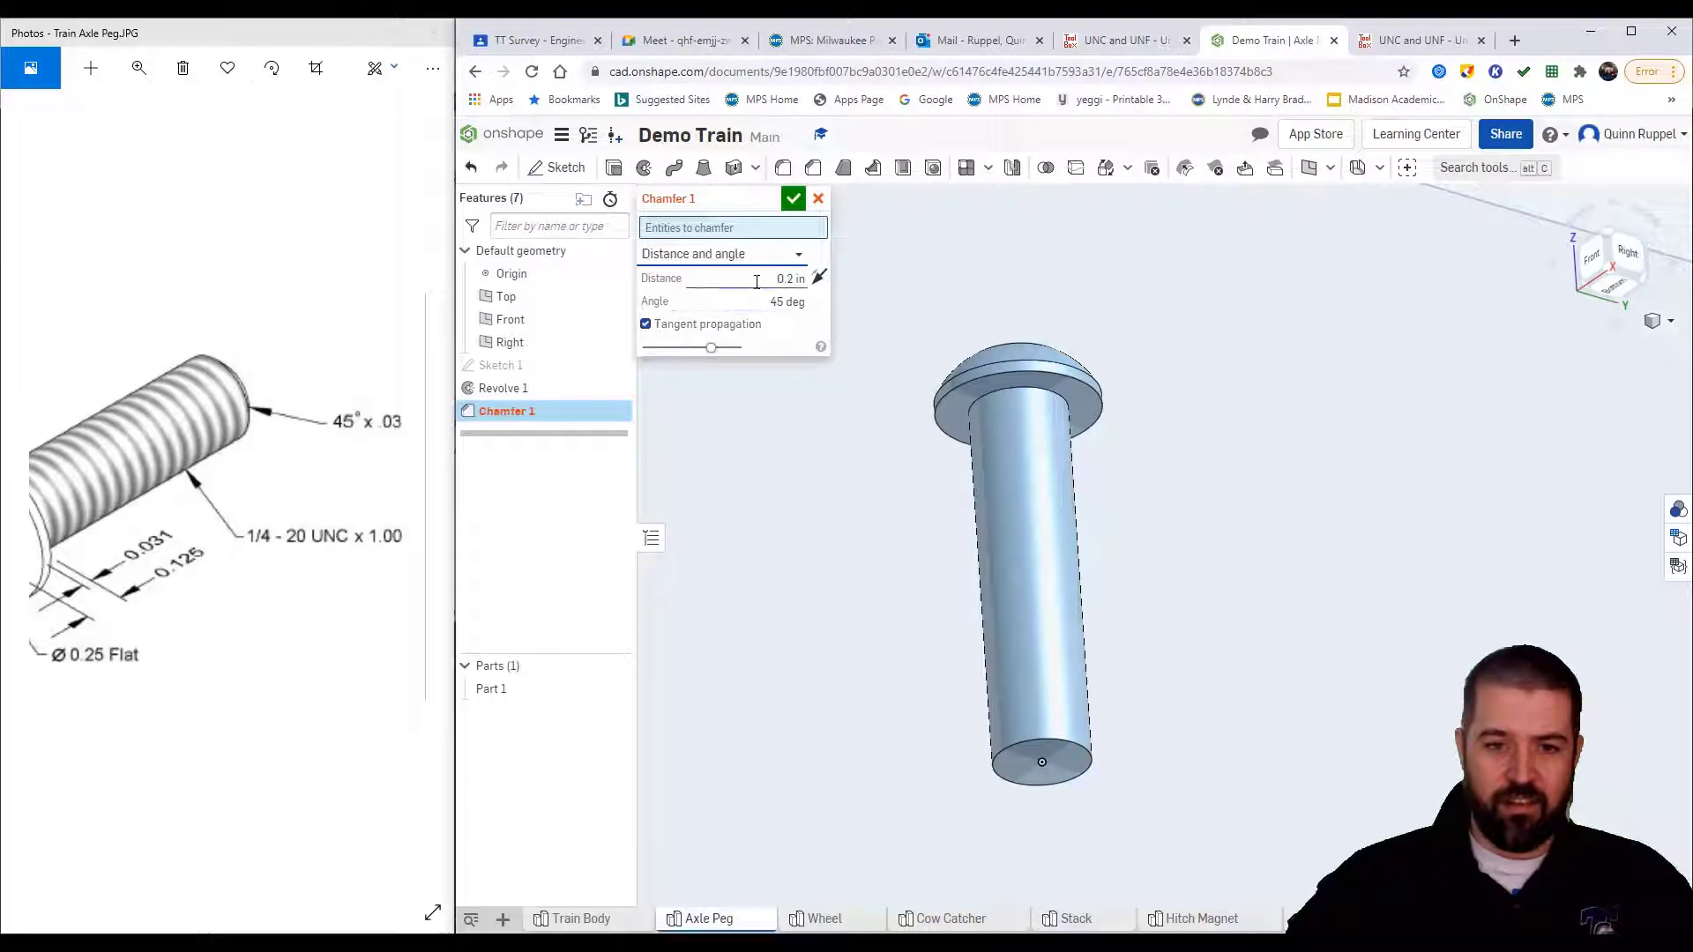
left_click(790, 279)
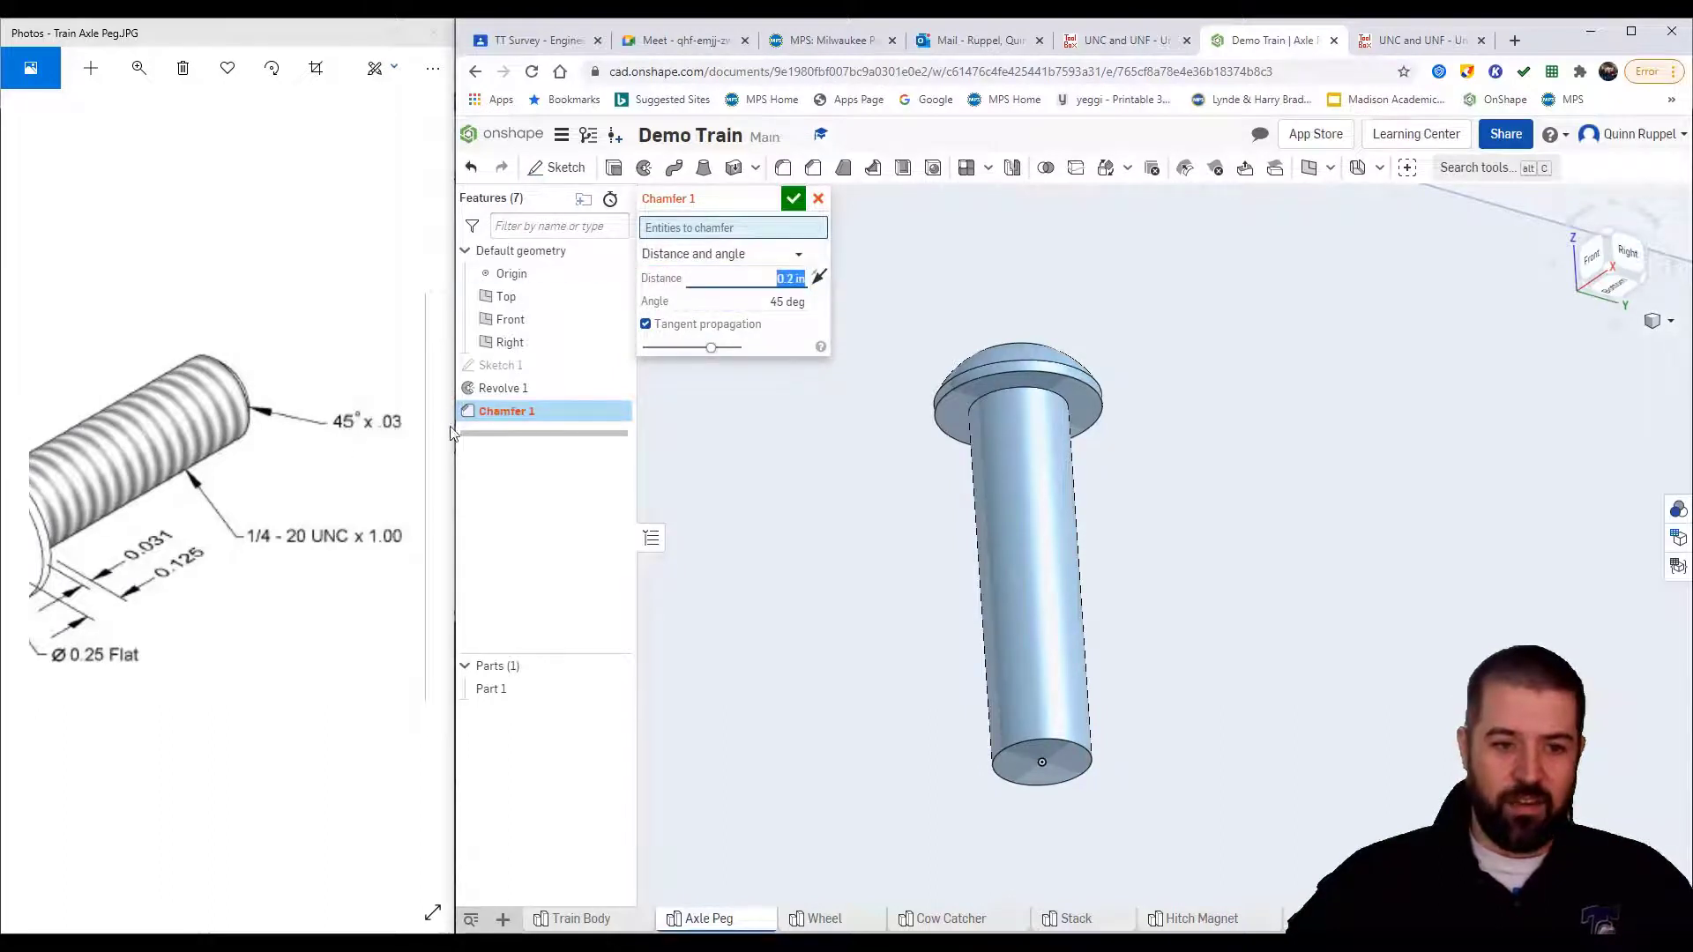
key("BackSpace")
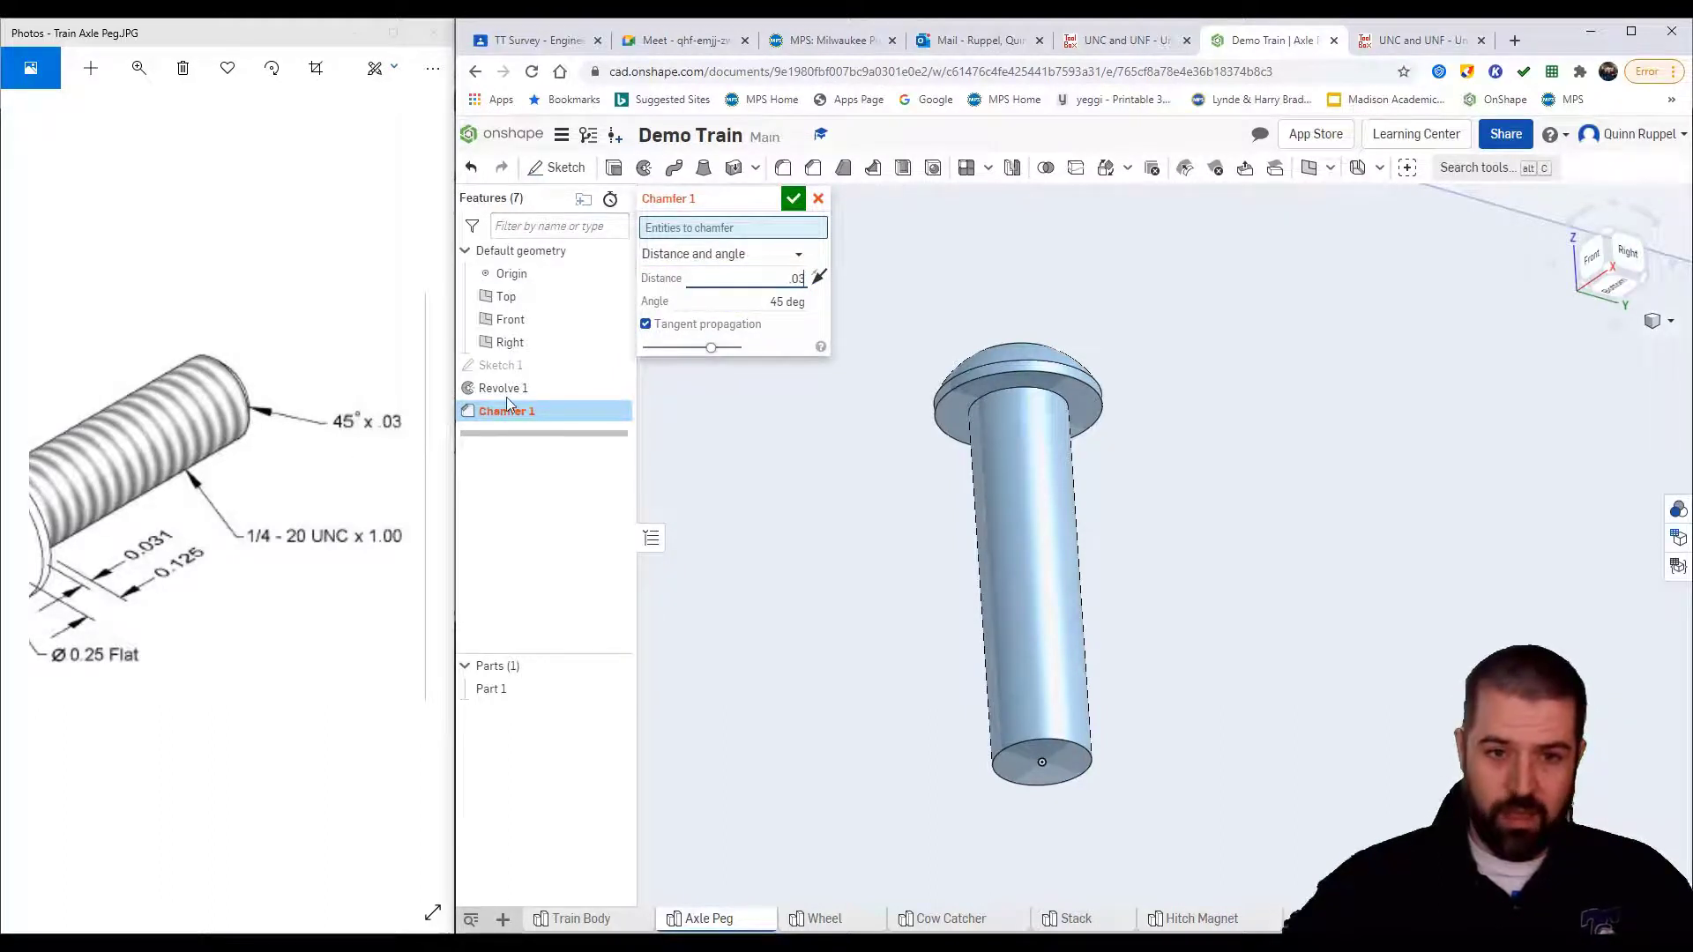
left_click(1028, 742)
left_click(794, 203)
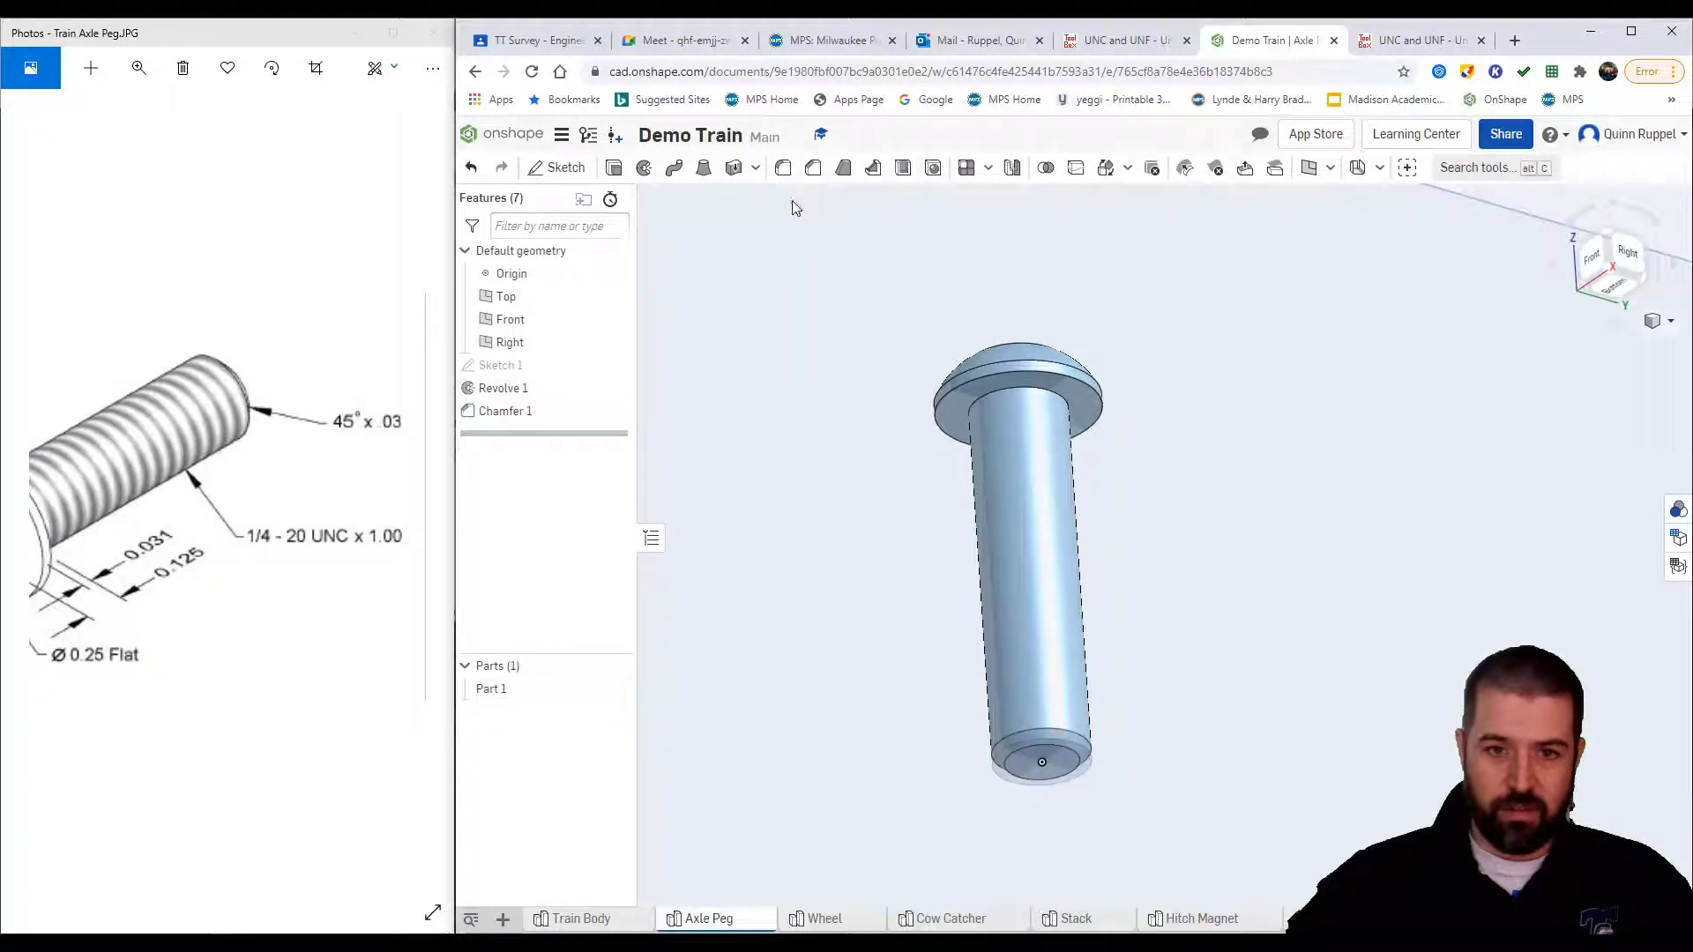
Orbit the peg and pan the reference drawing to the head details
right_click_drag(1267, 594, 1236, 574)
left_click(220, 553)
scroll(221, 554, "up", 1)
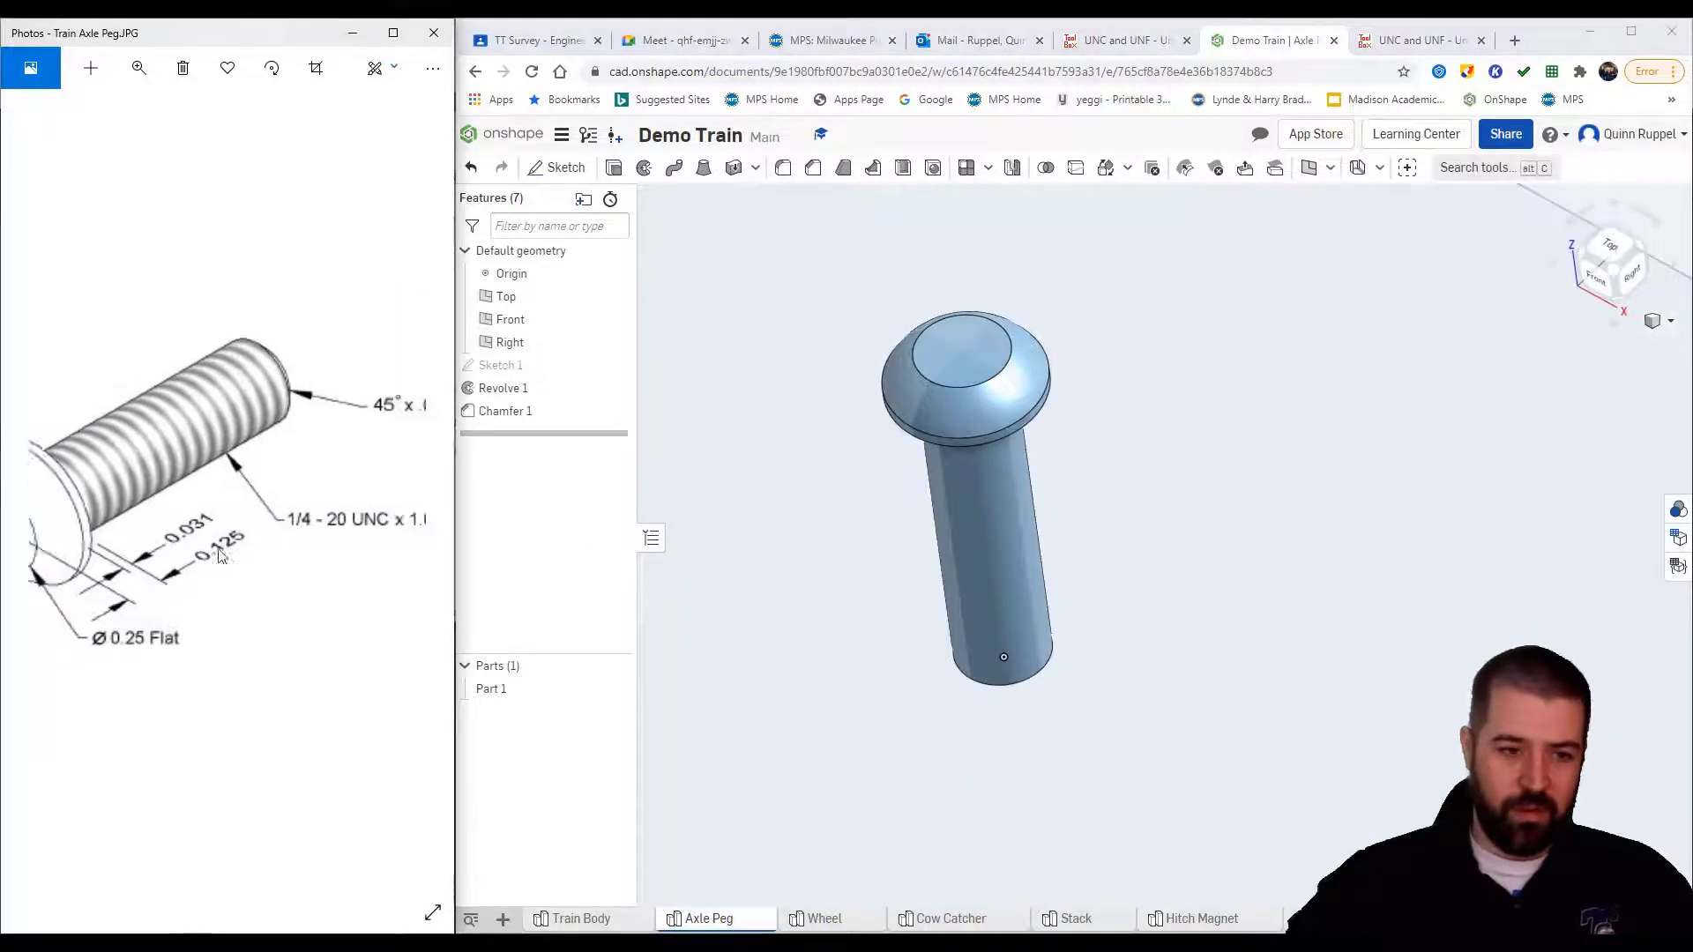
mouse_move(221, 554)
left_mouse_down()
mouse_move(298, 441)
mouse_move(294, 500)
left_mouse_up()
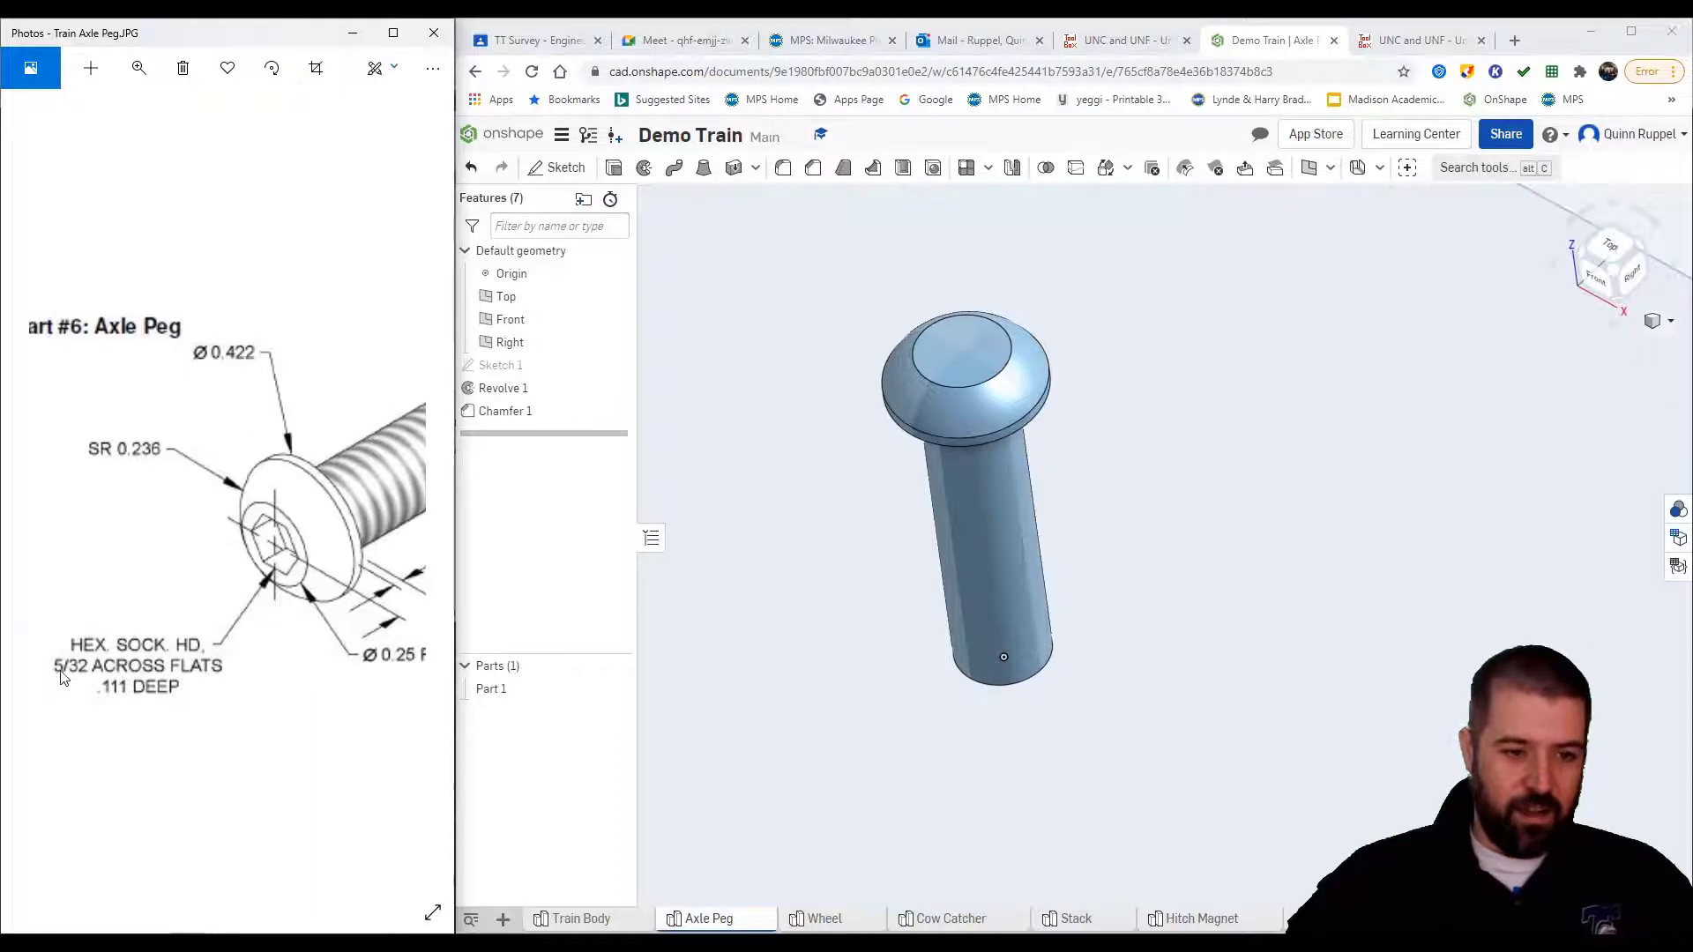
Start Sketch 2 on the peg head's top face, viewed face-on
left_click(556, 166)
left_click(966, 342)
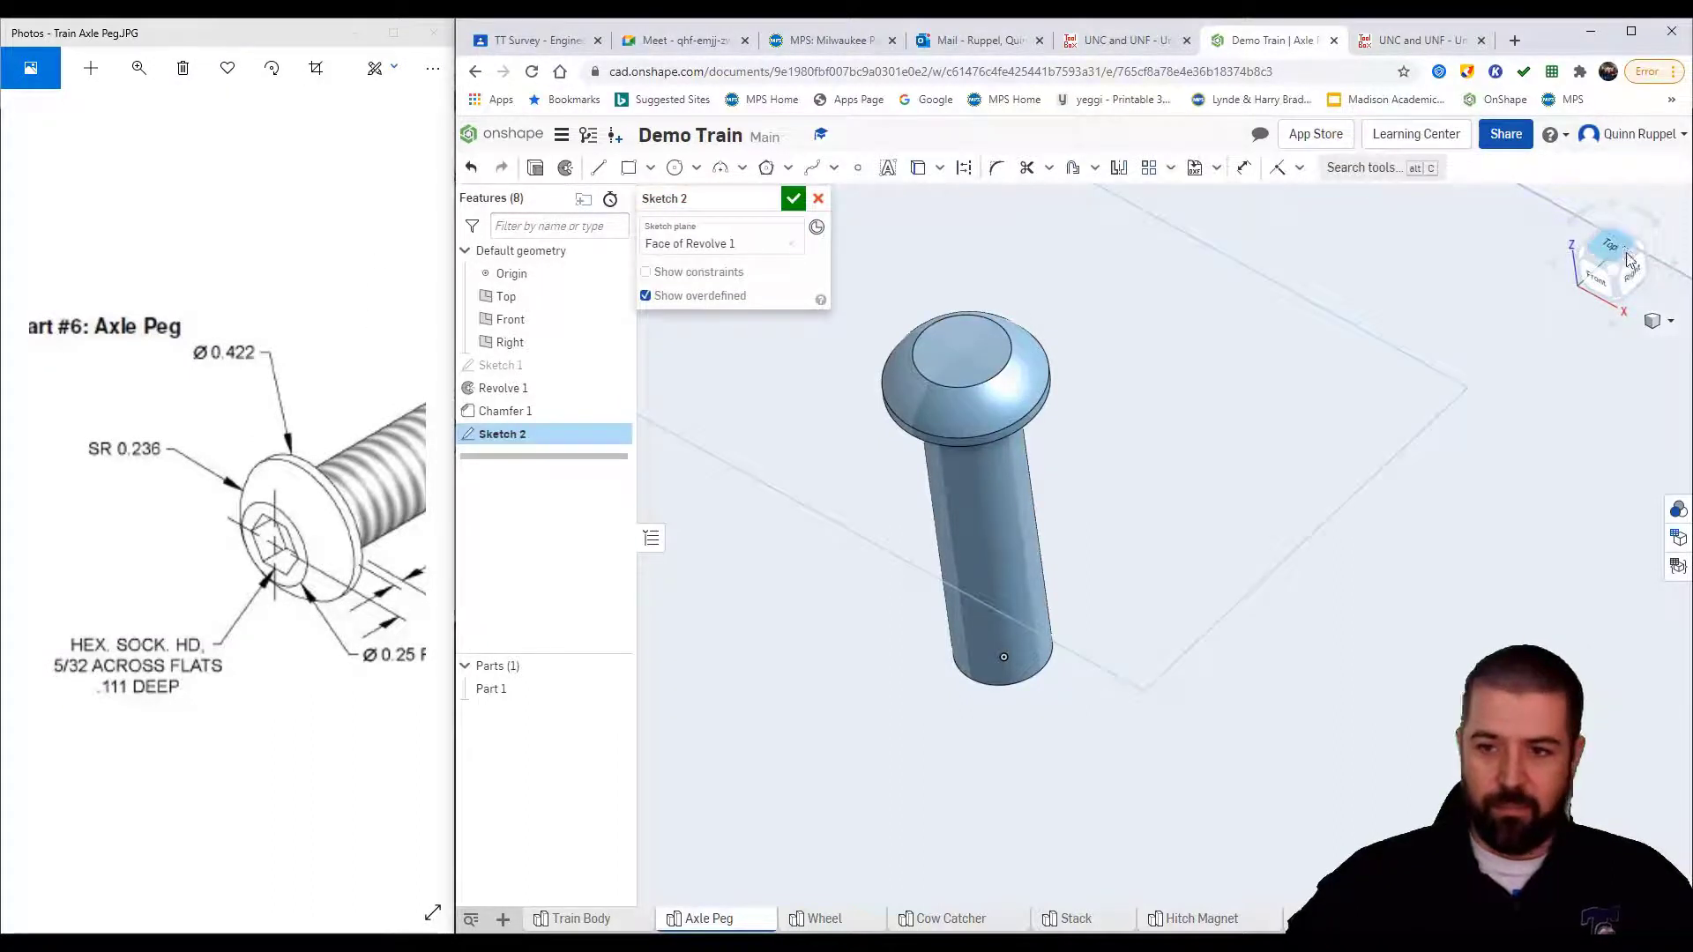
key("n")
scroll(1081, 489, "up", 5)
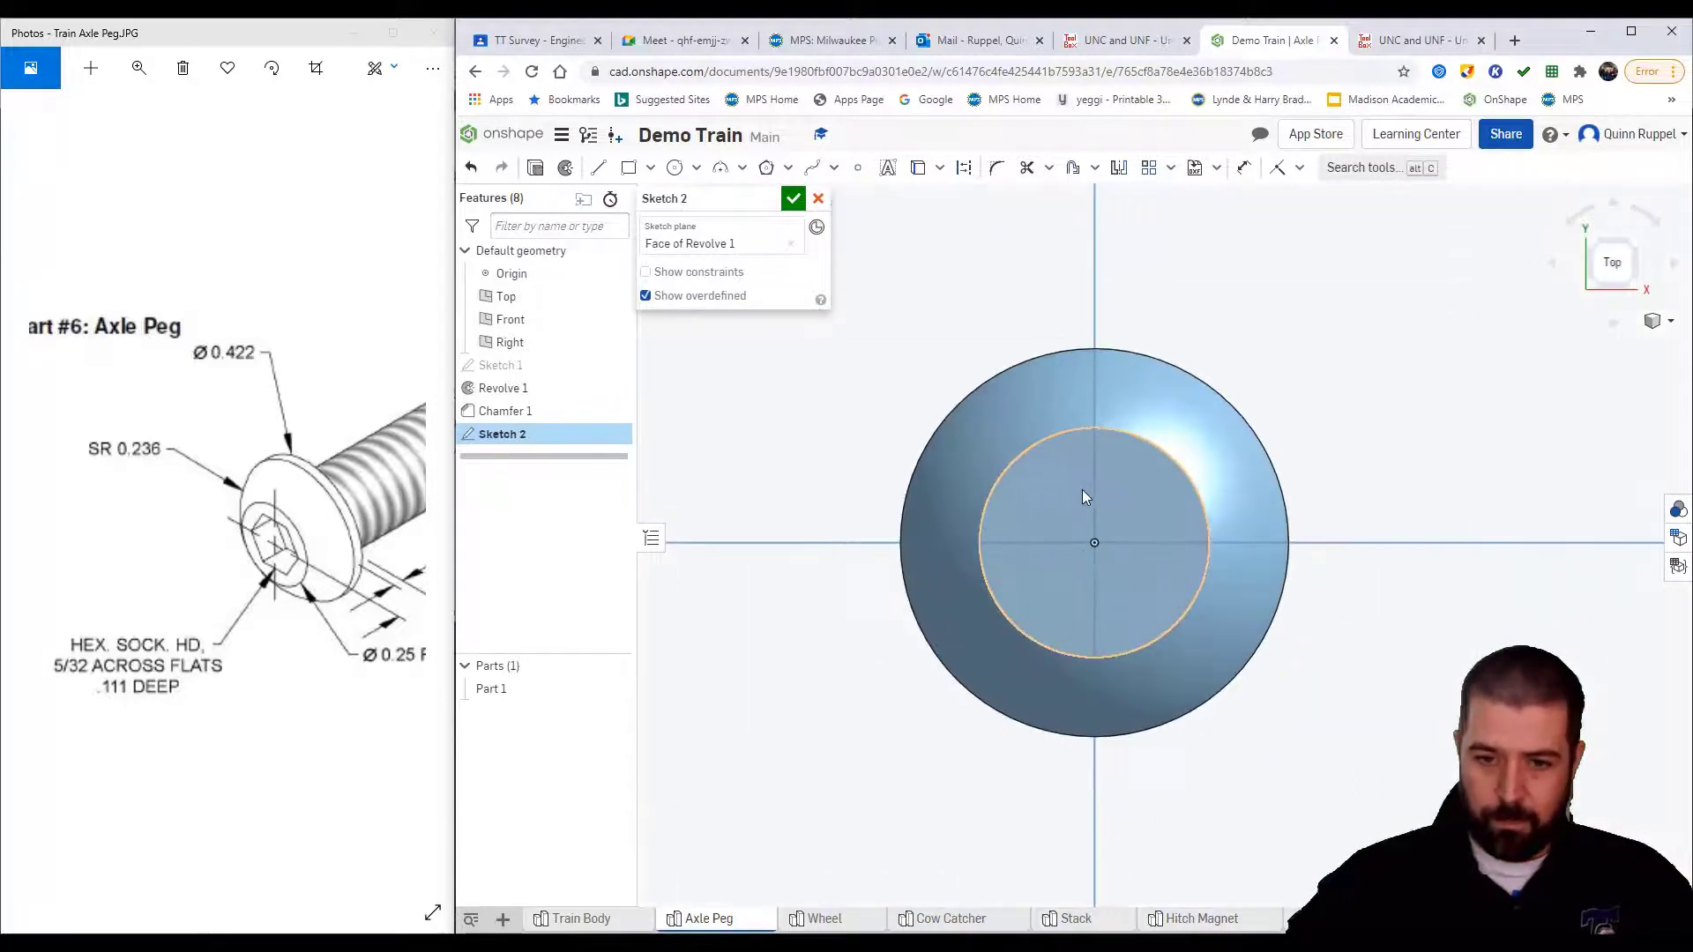
Draw an inscribed six-sided polygon centred on the origin
left_click(788, 169)
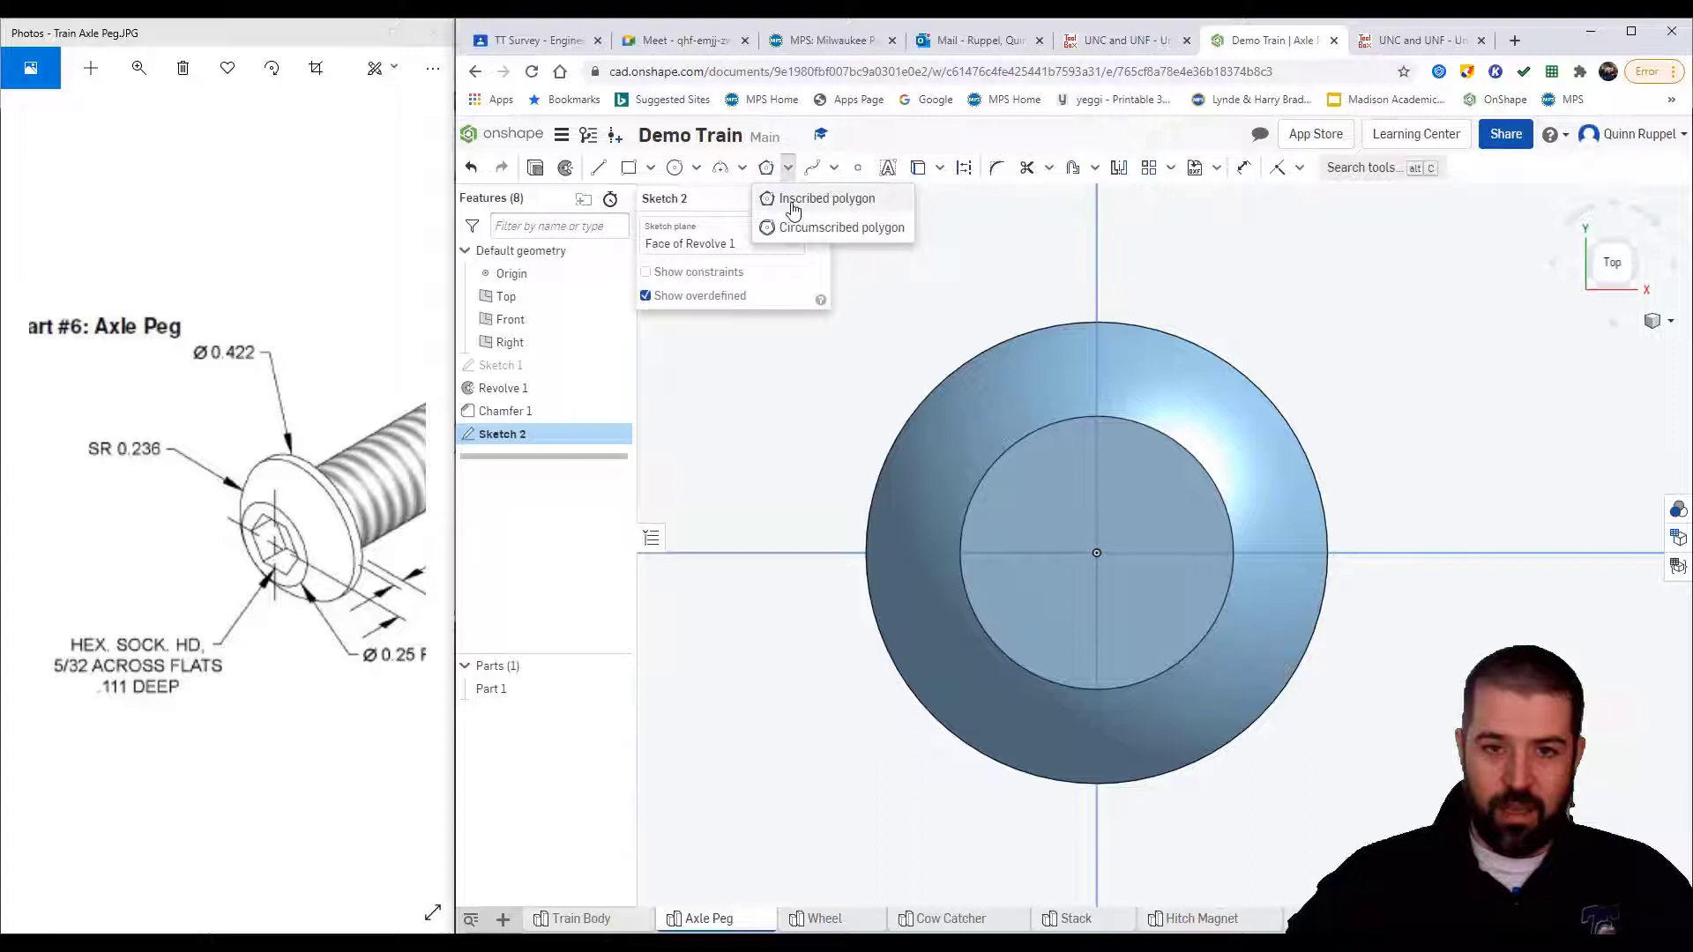
left_click(783, 198)
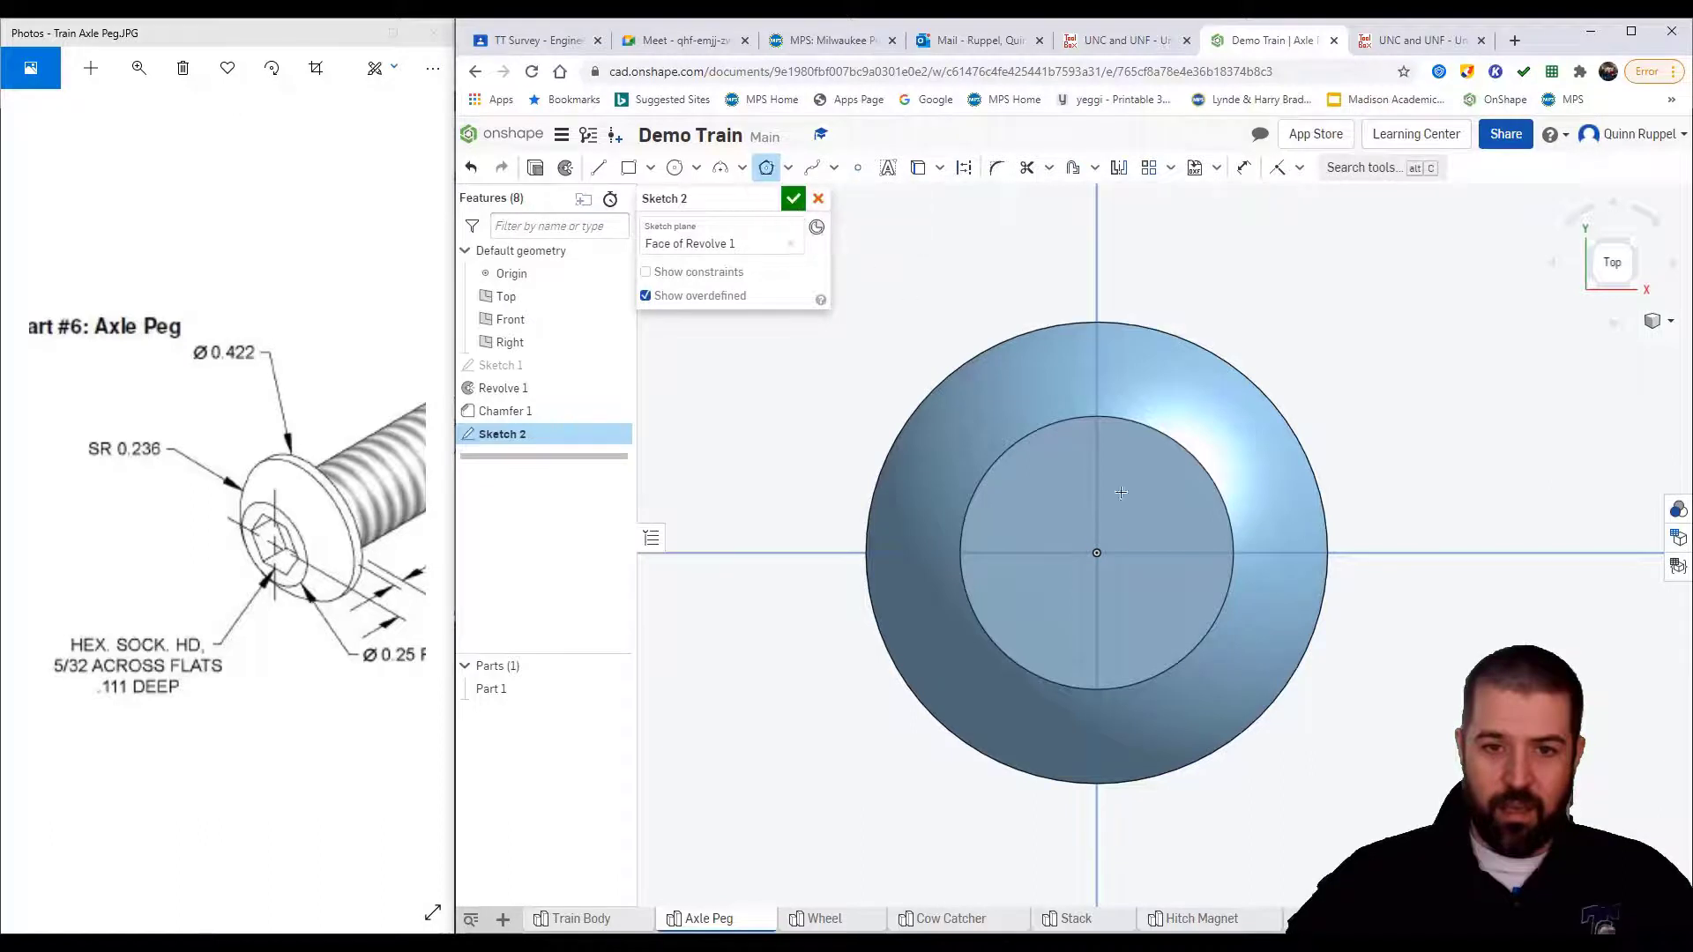
left_click(1096, 553)
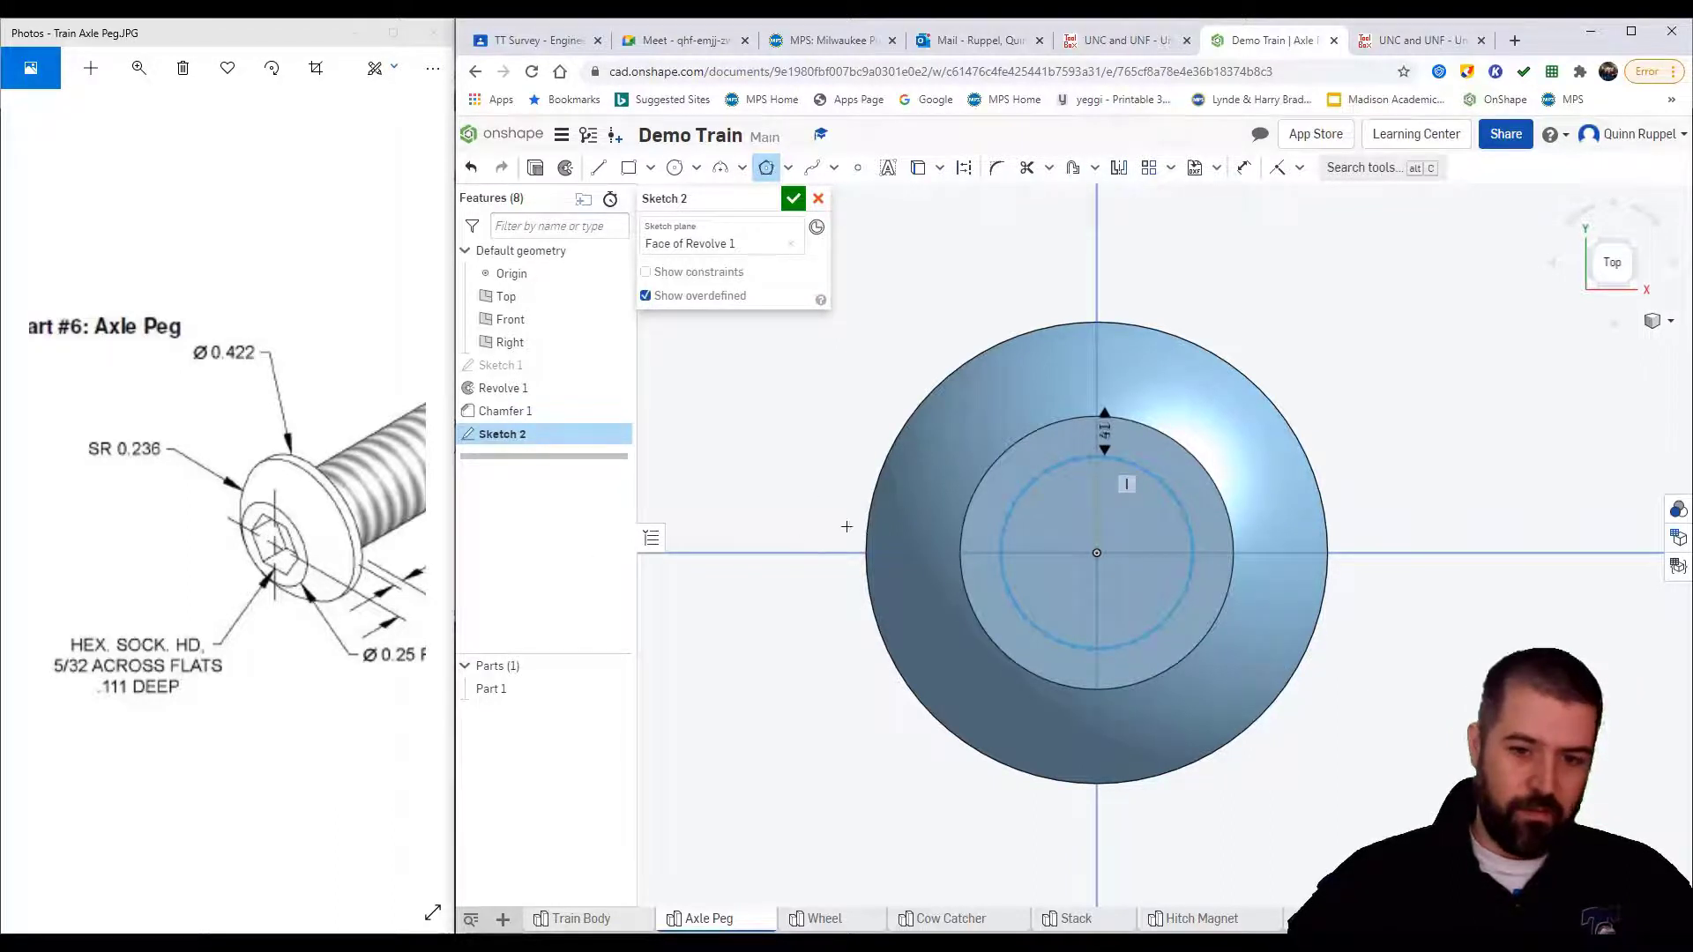
left_click(1104, 448)
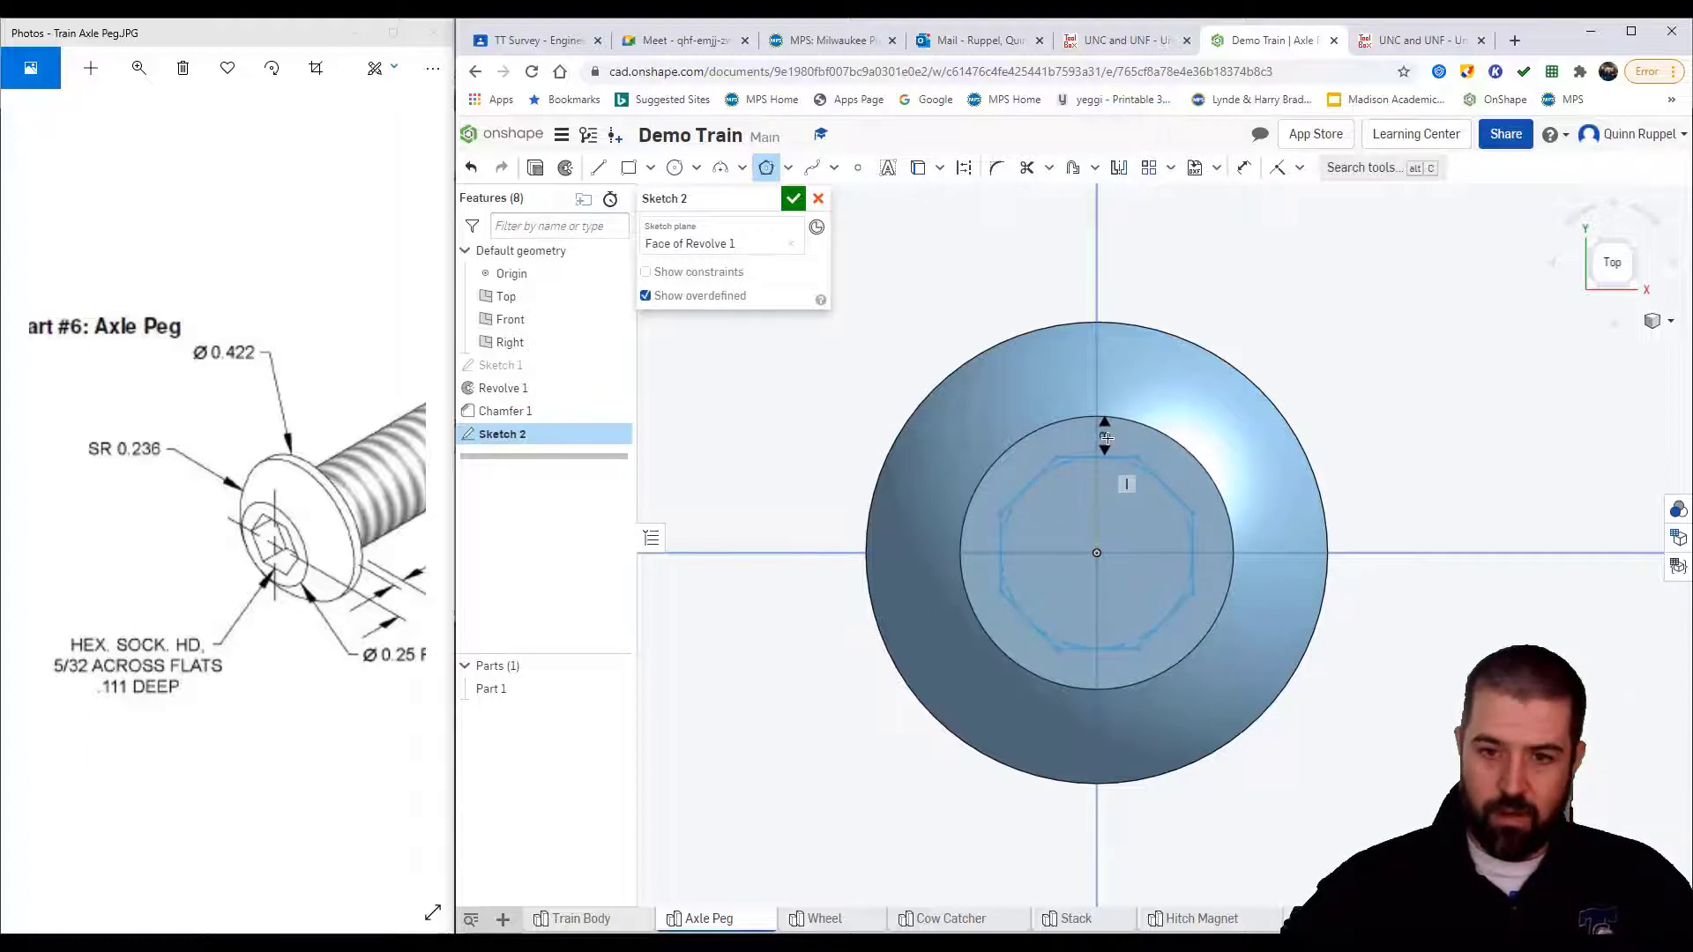
left_click(1106, 438)
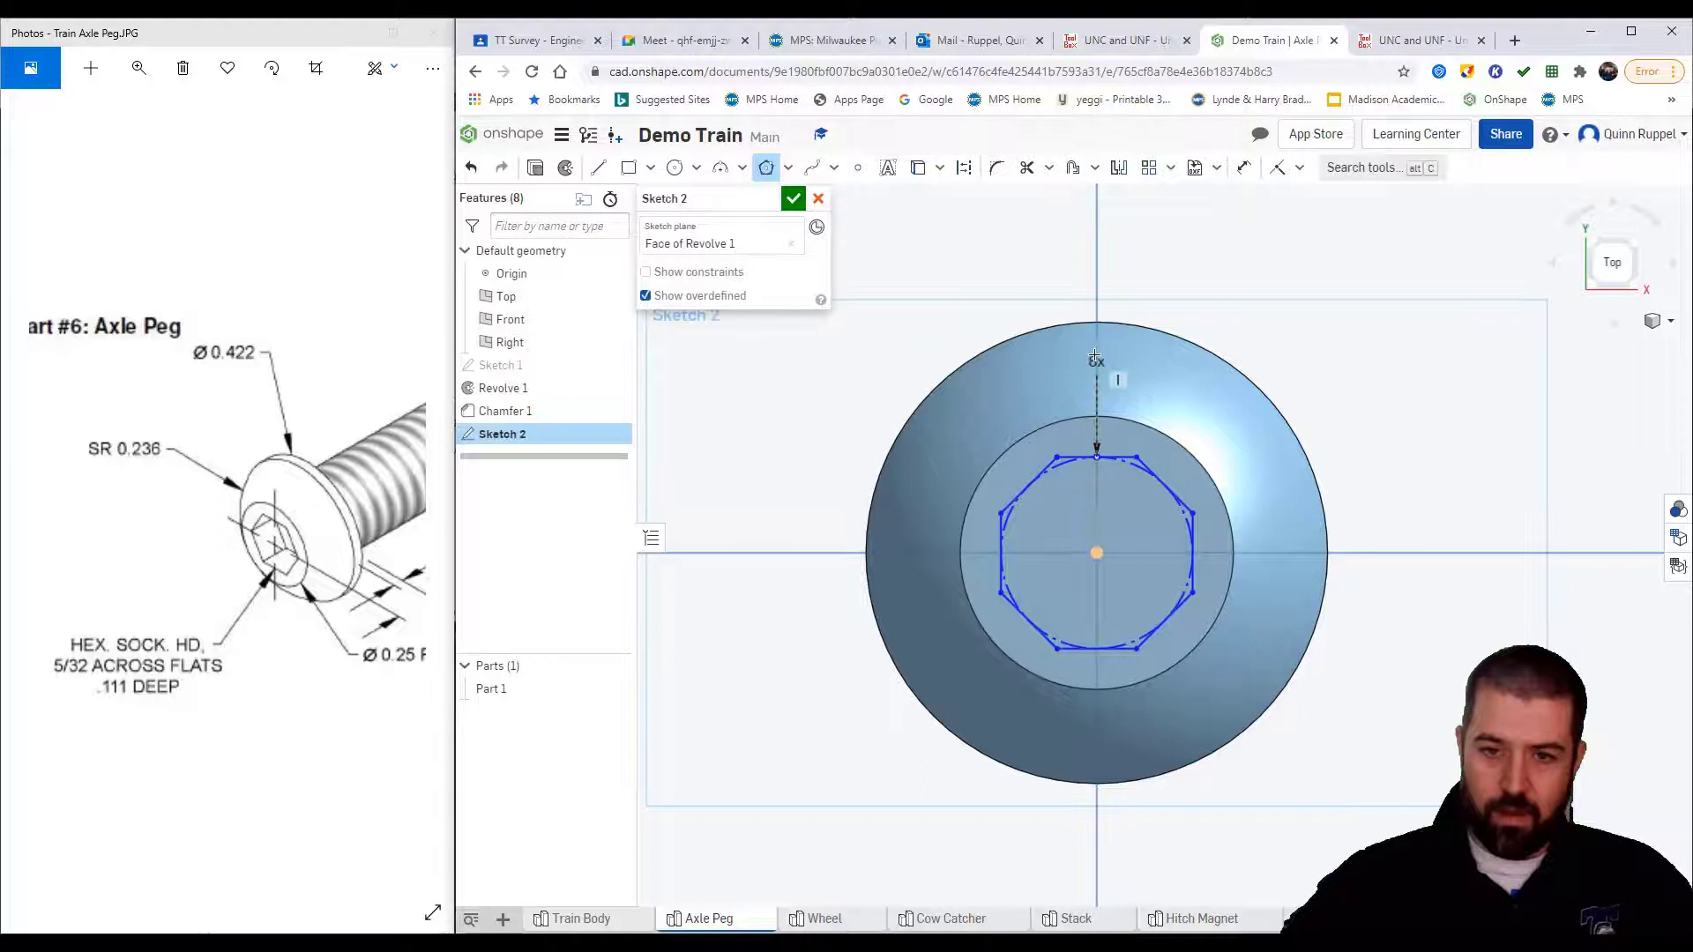
right_click(1177, 371)
left_click(1188, 375)
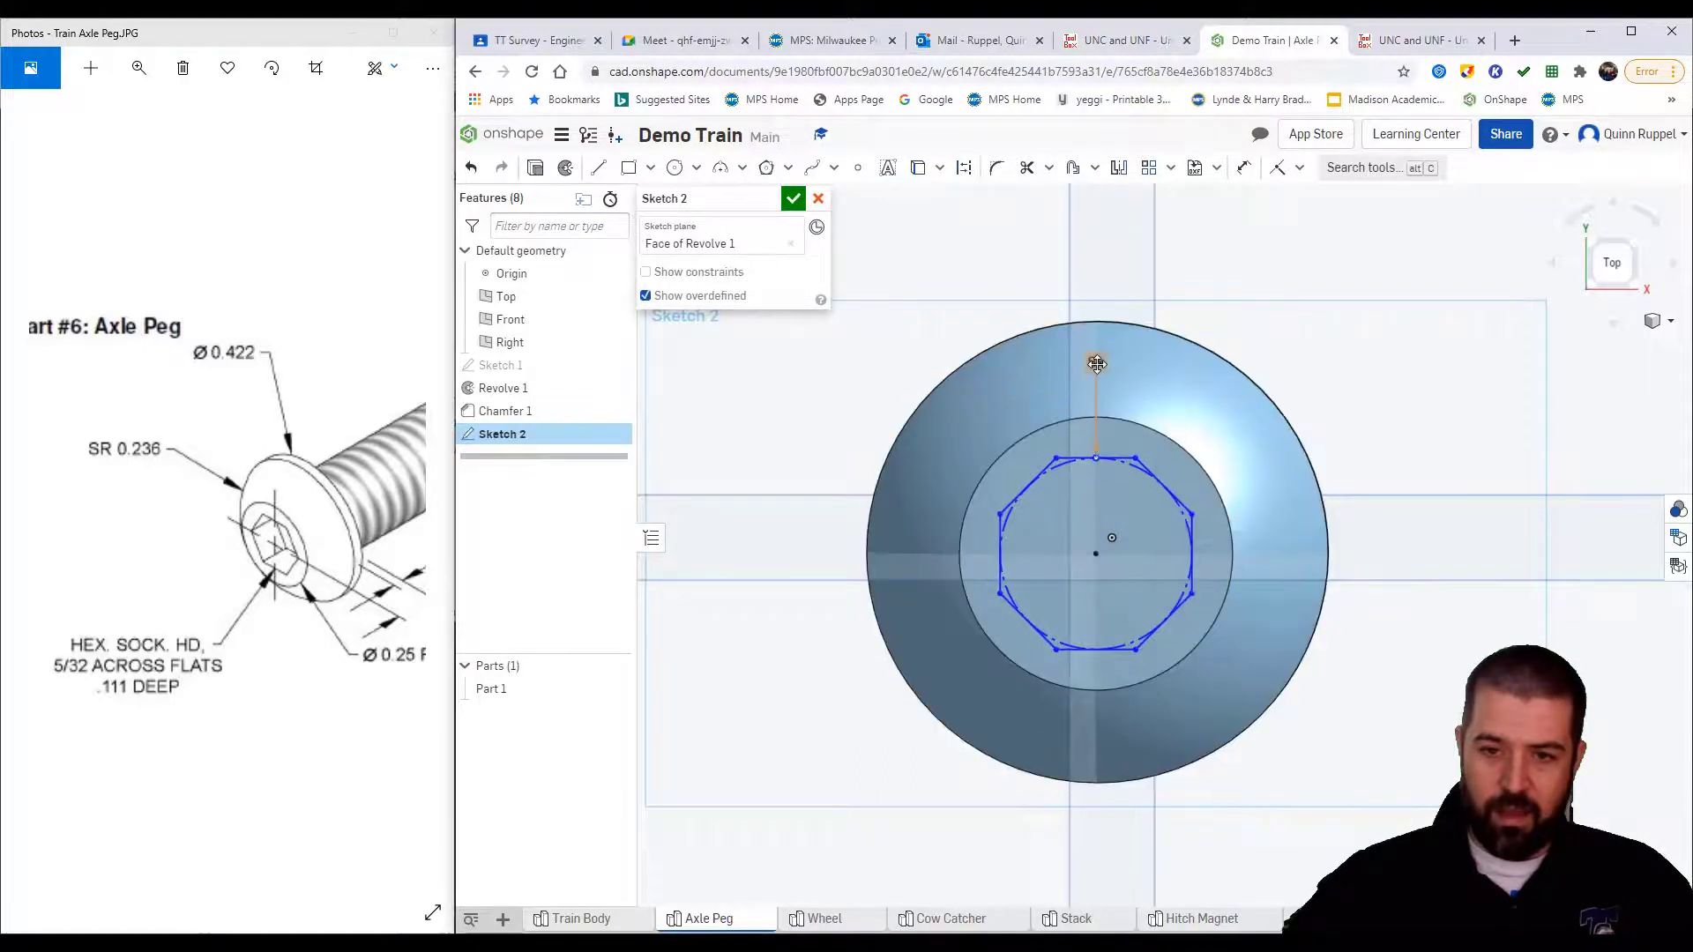
left_click(1096, 363)
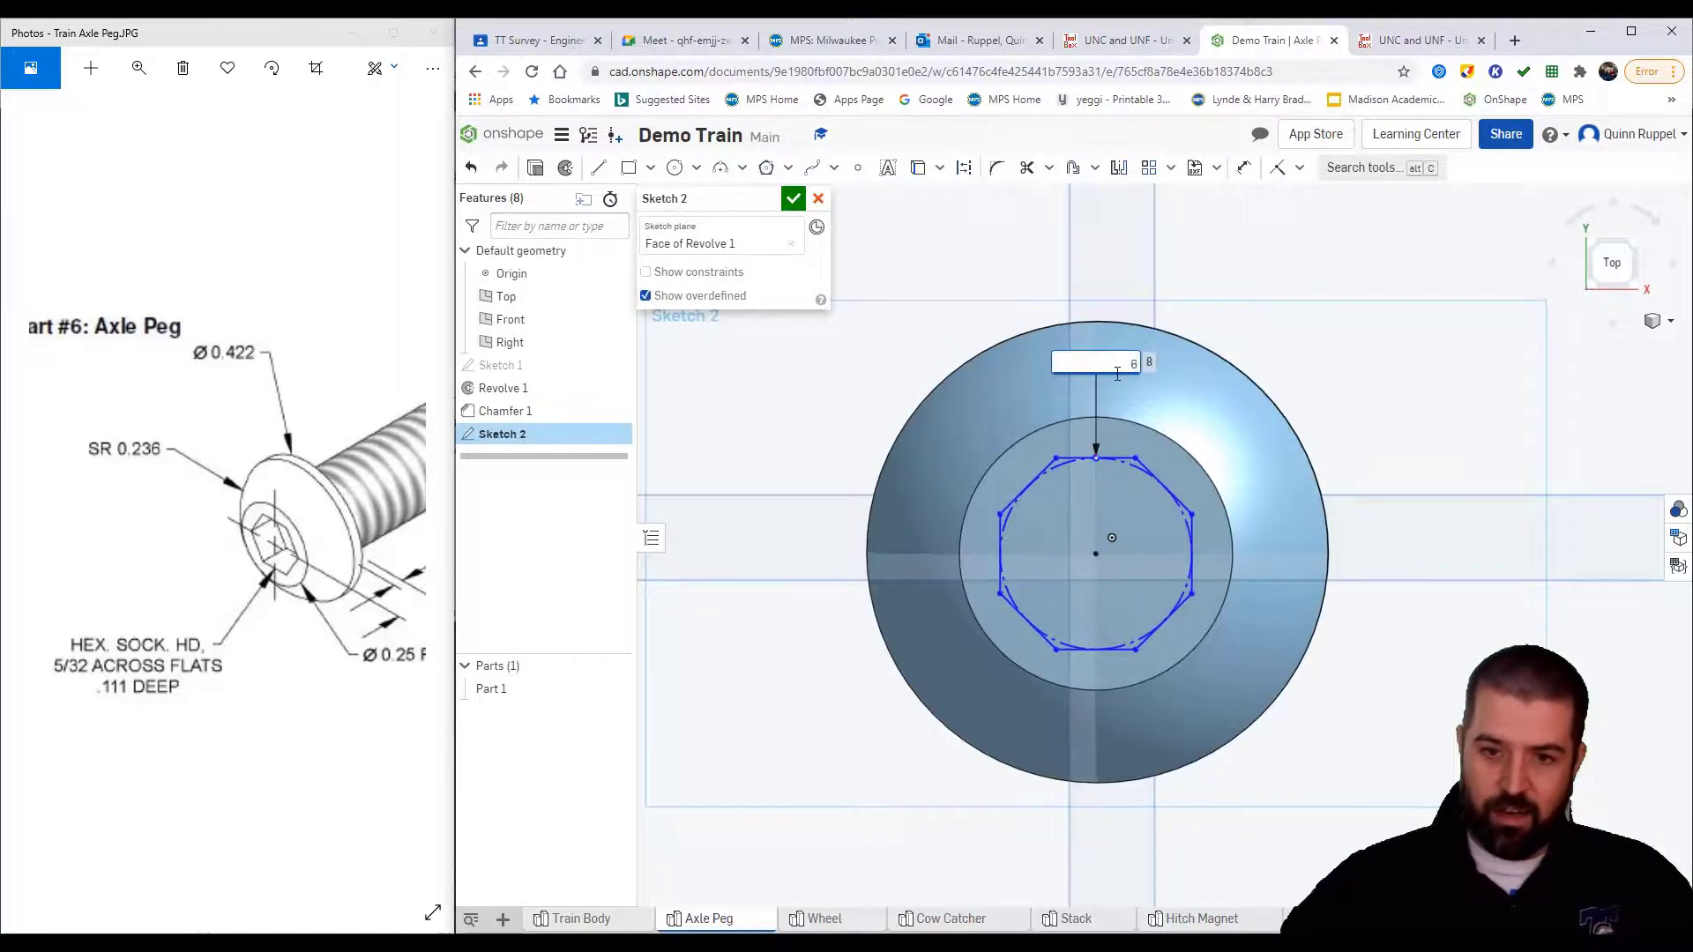
key("Return")
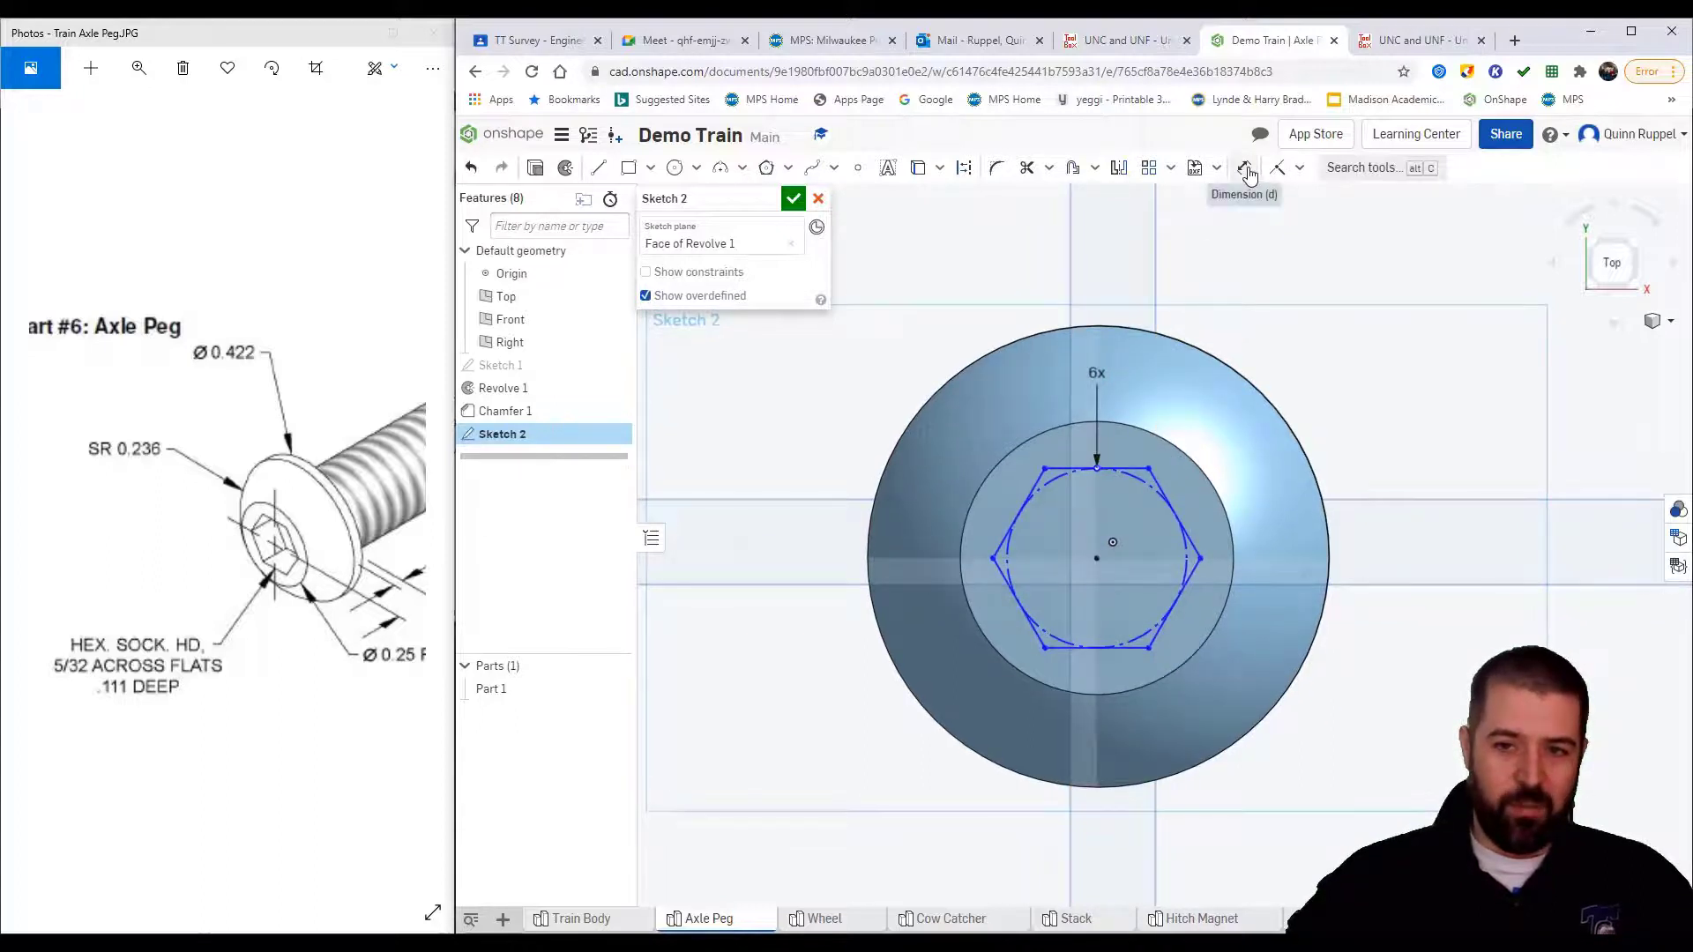
Dimension the hexagon 5/32 across flats and finish the sketch
left_click(1245, 169)
left_click(1104, 468)
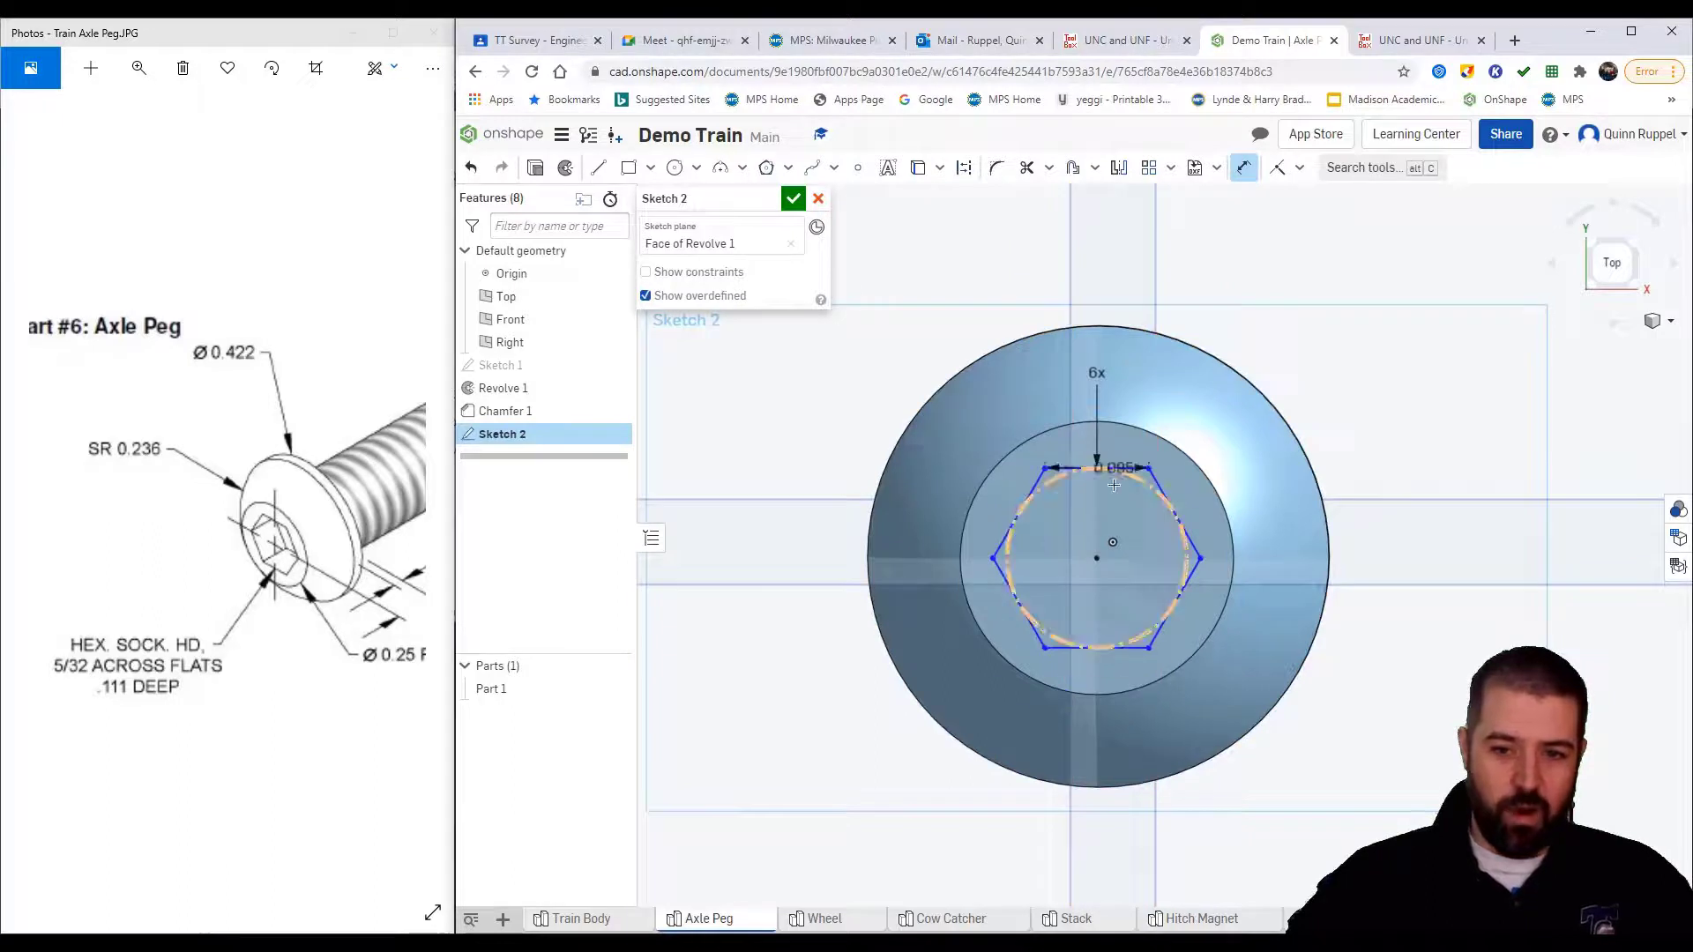
left_click(1104, 647)
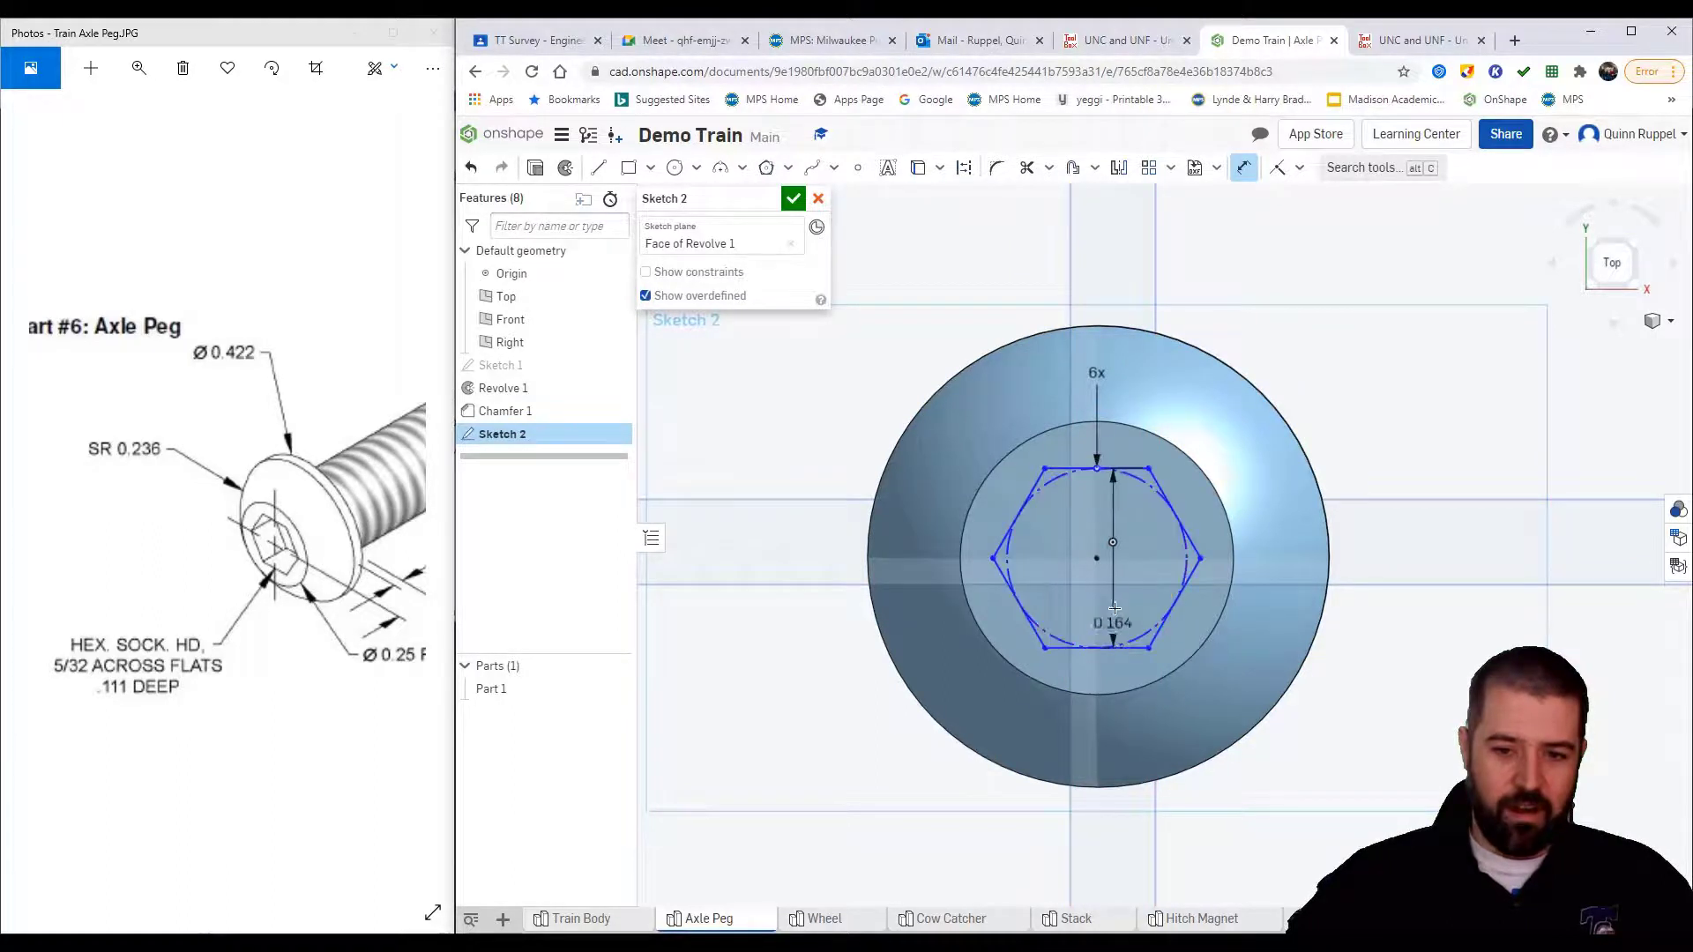
left_click(1115, 586)
type("5/32")
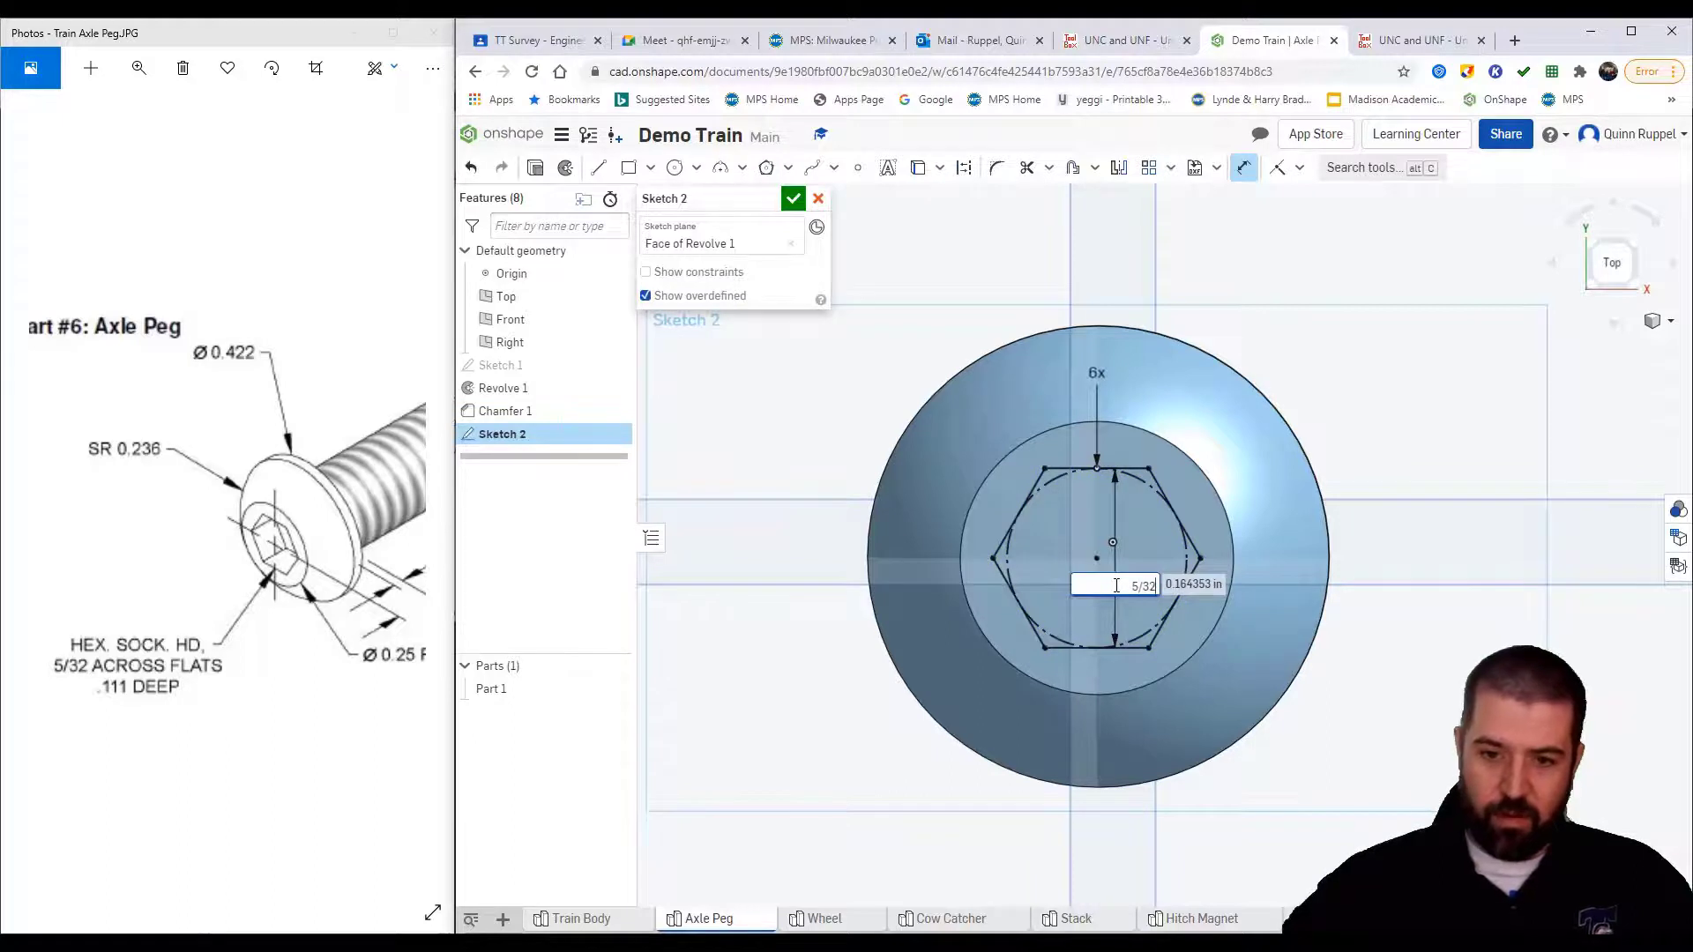
key("Return")
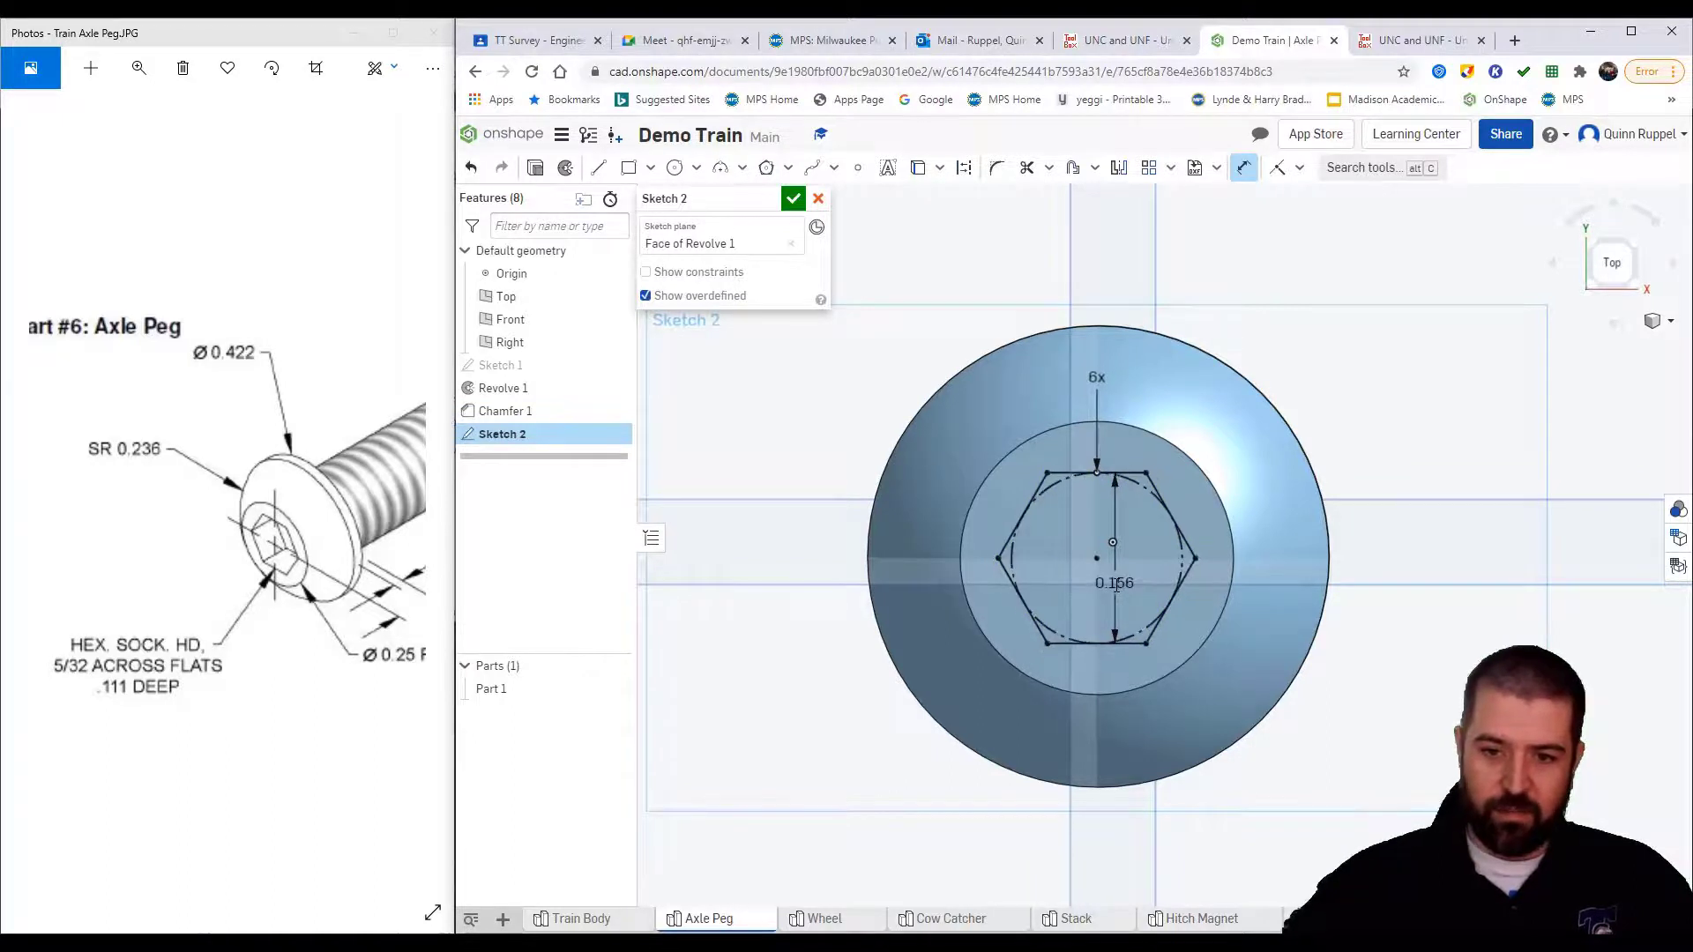
left_click(820, 201)
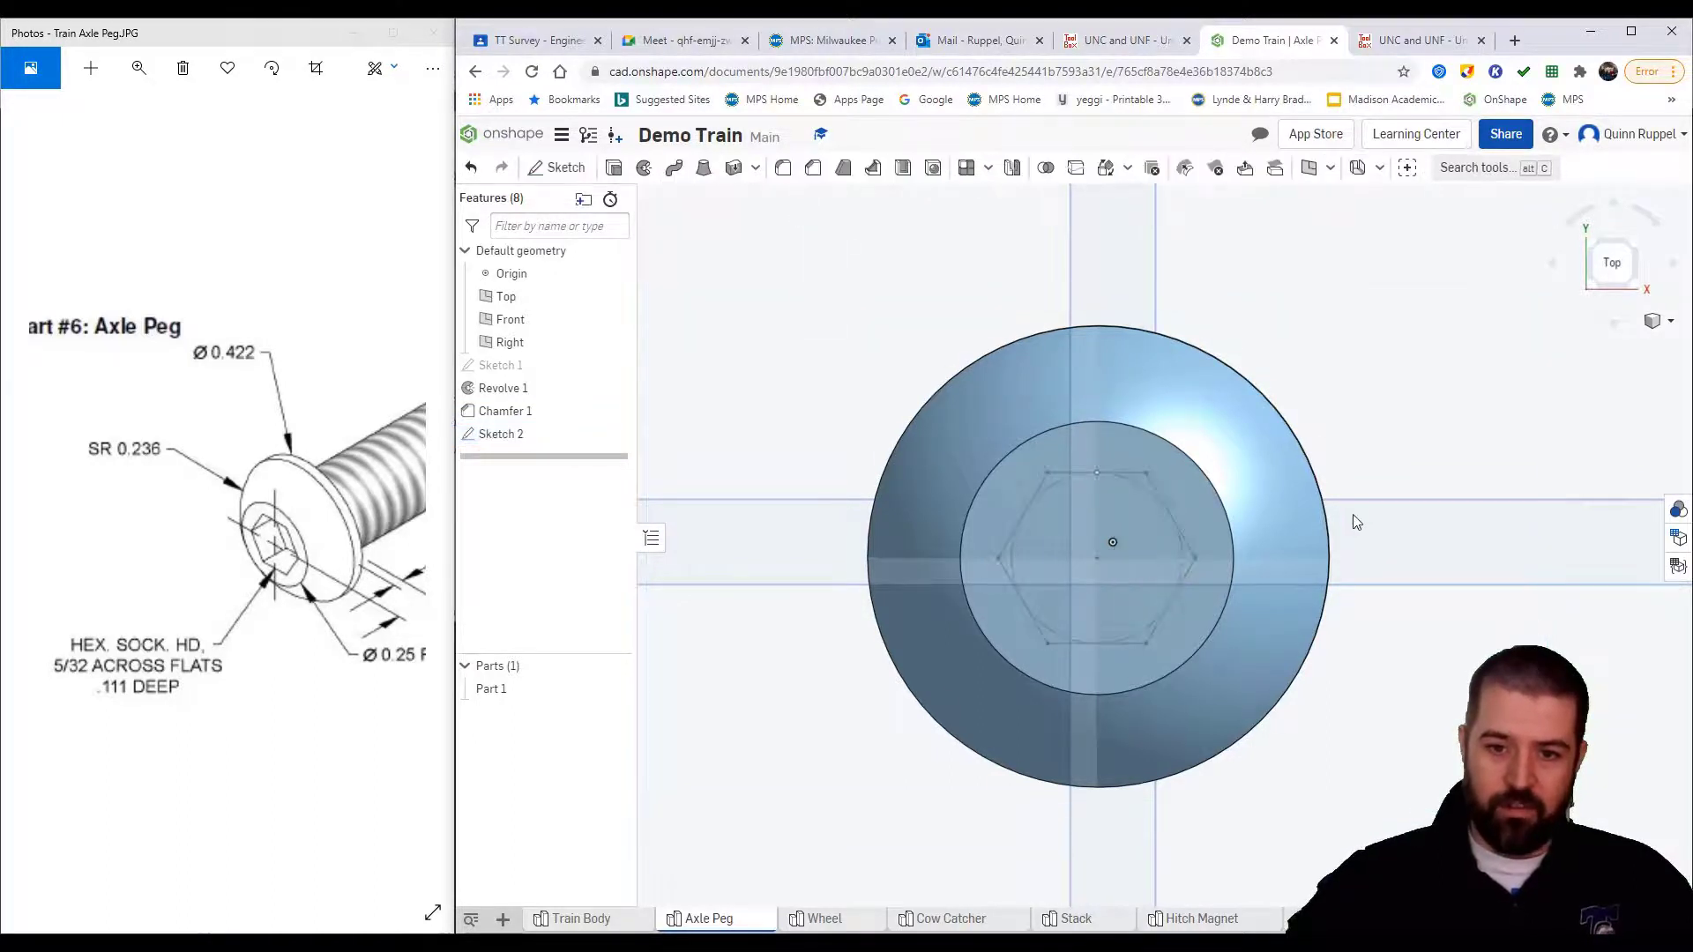
Cut the hexagon region 0.111 deep into the head with a Remove extrude
right_click_drag(1432, 491, 1393, 476)
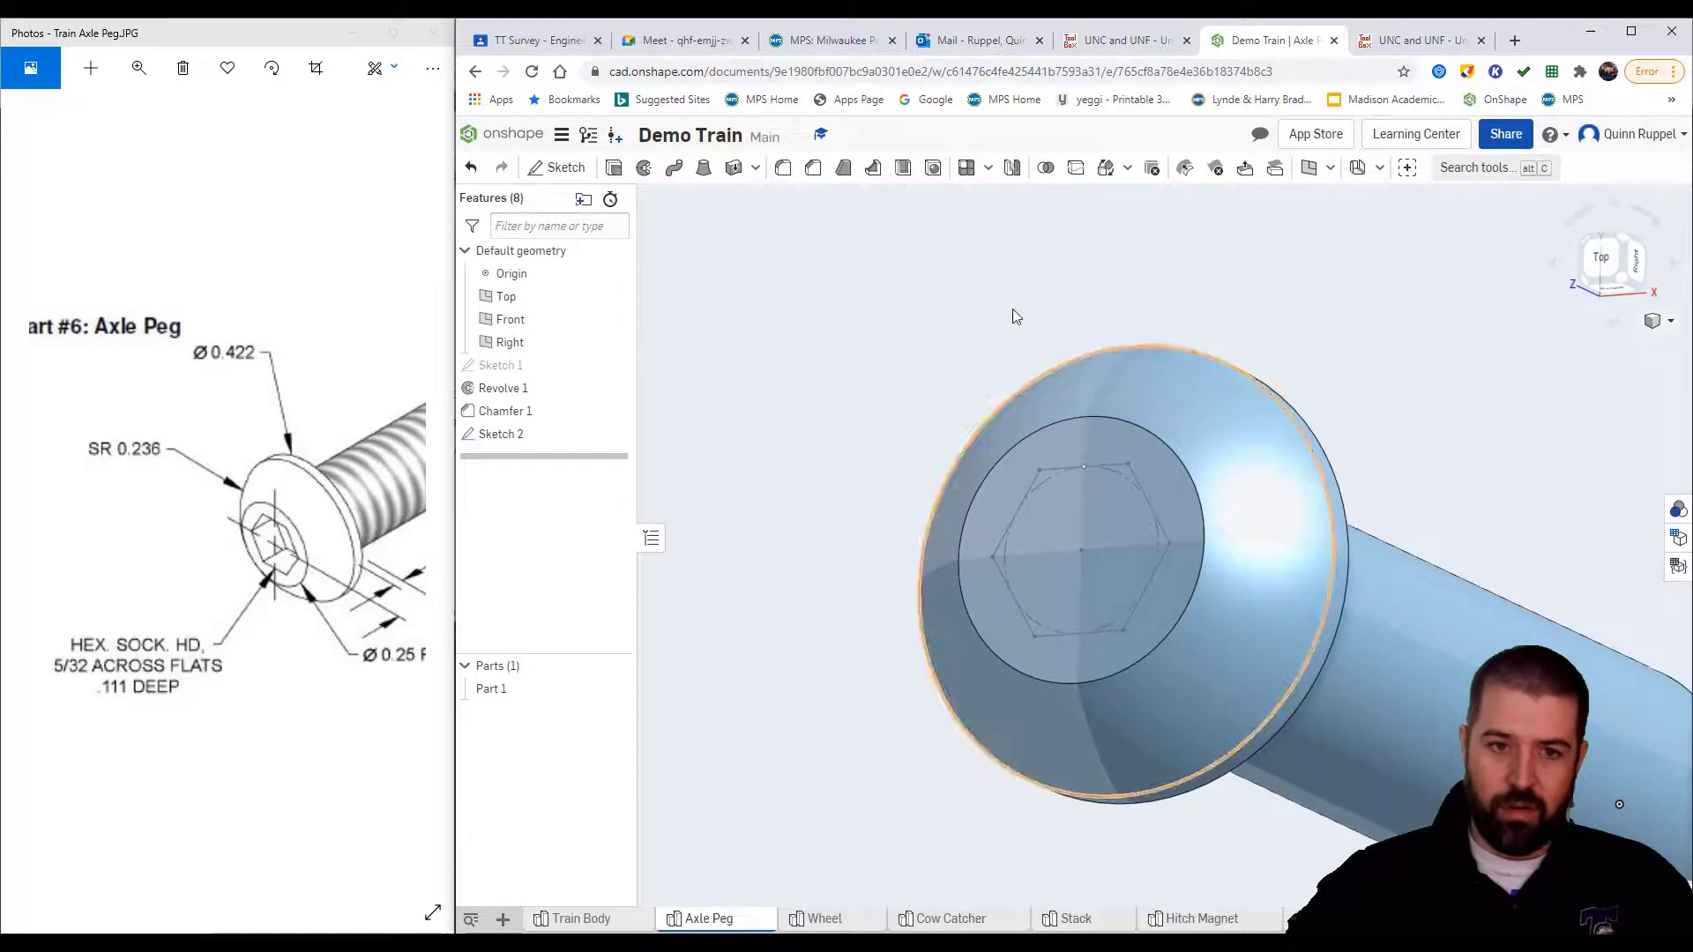
left_click(613, 169)
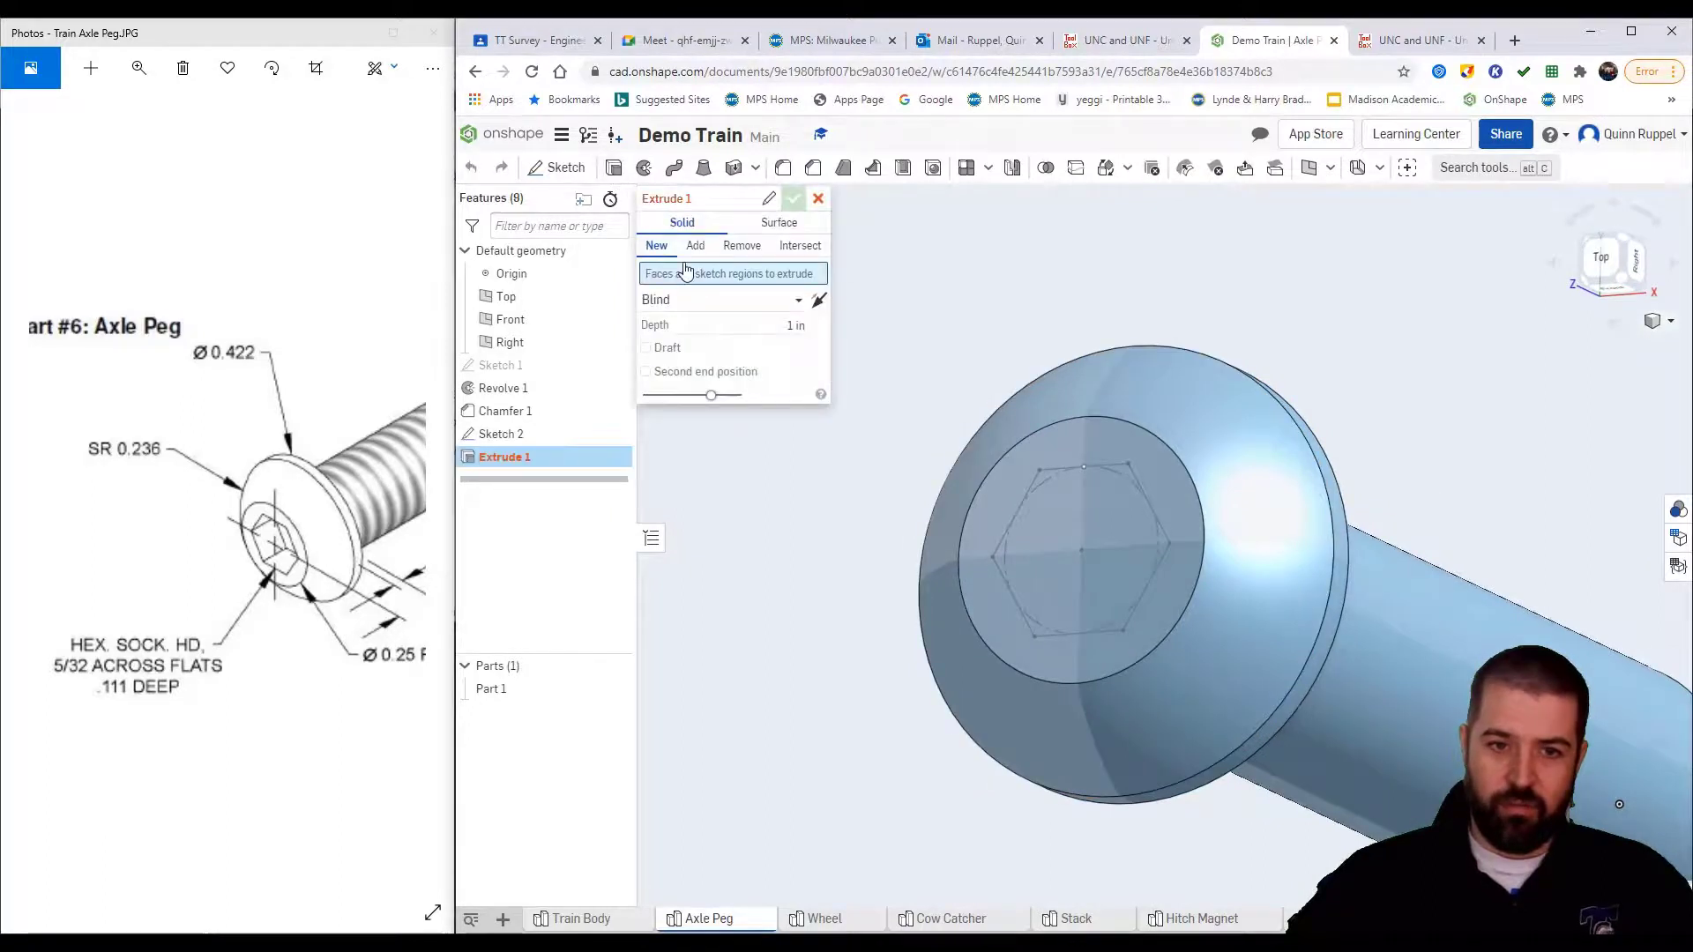
left_click(1063, 557)
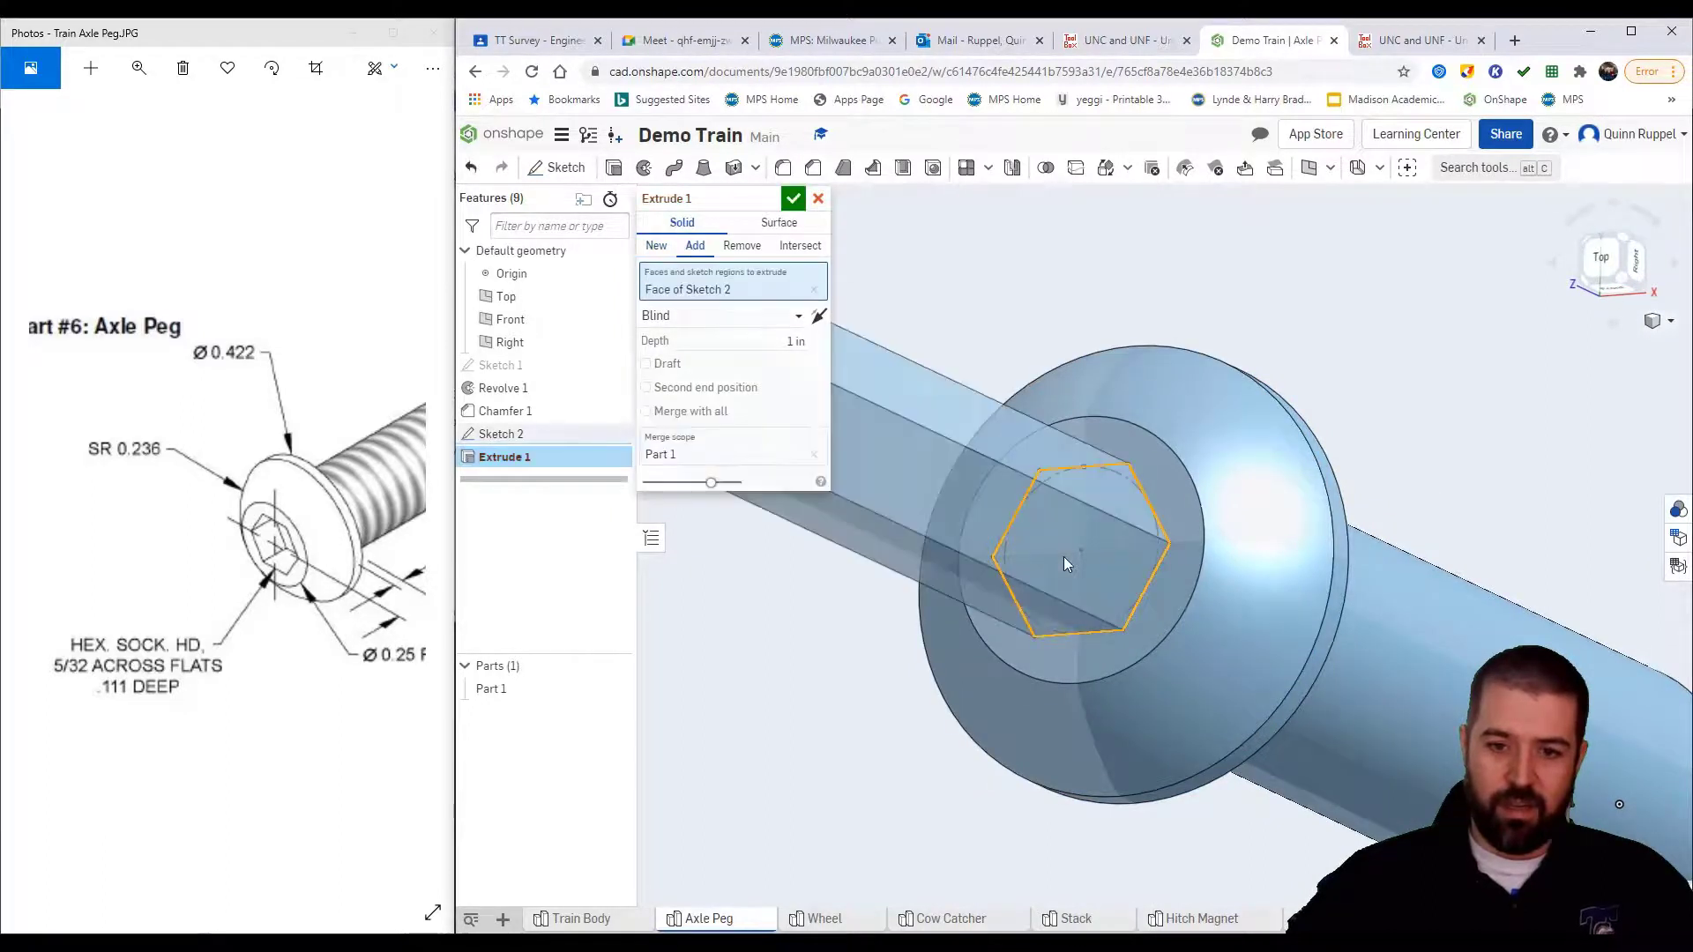
left_click(741, 246)
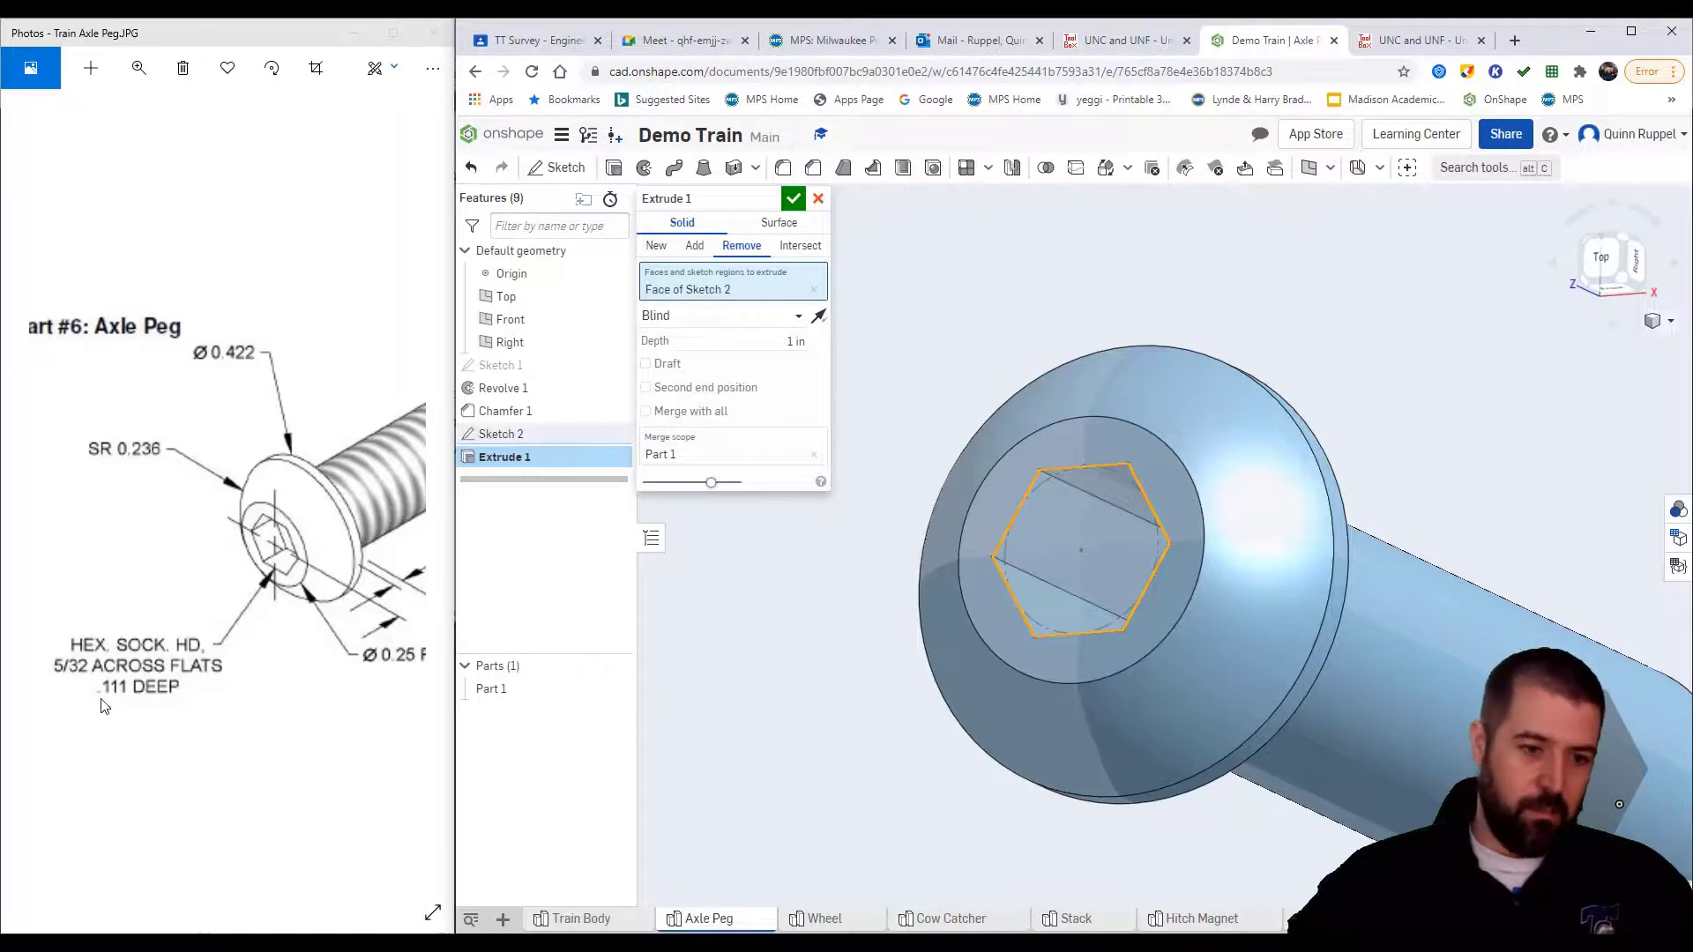
left_click(769, 342)
key("BackSpace")
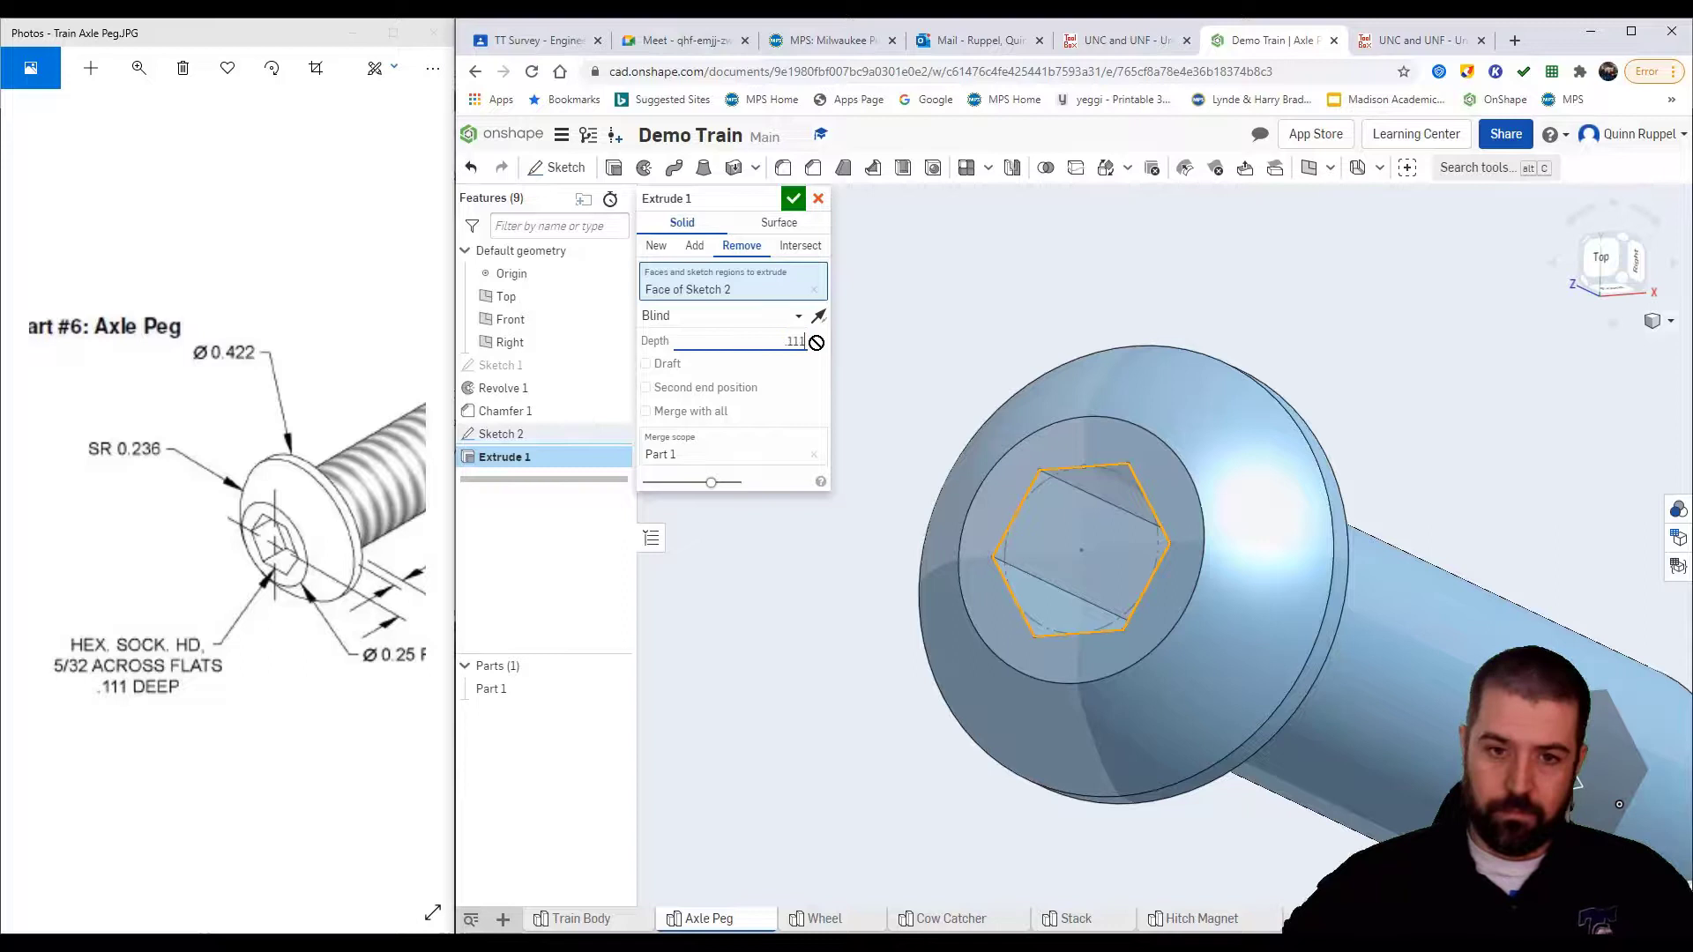
left_click(796, 201)
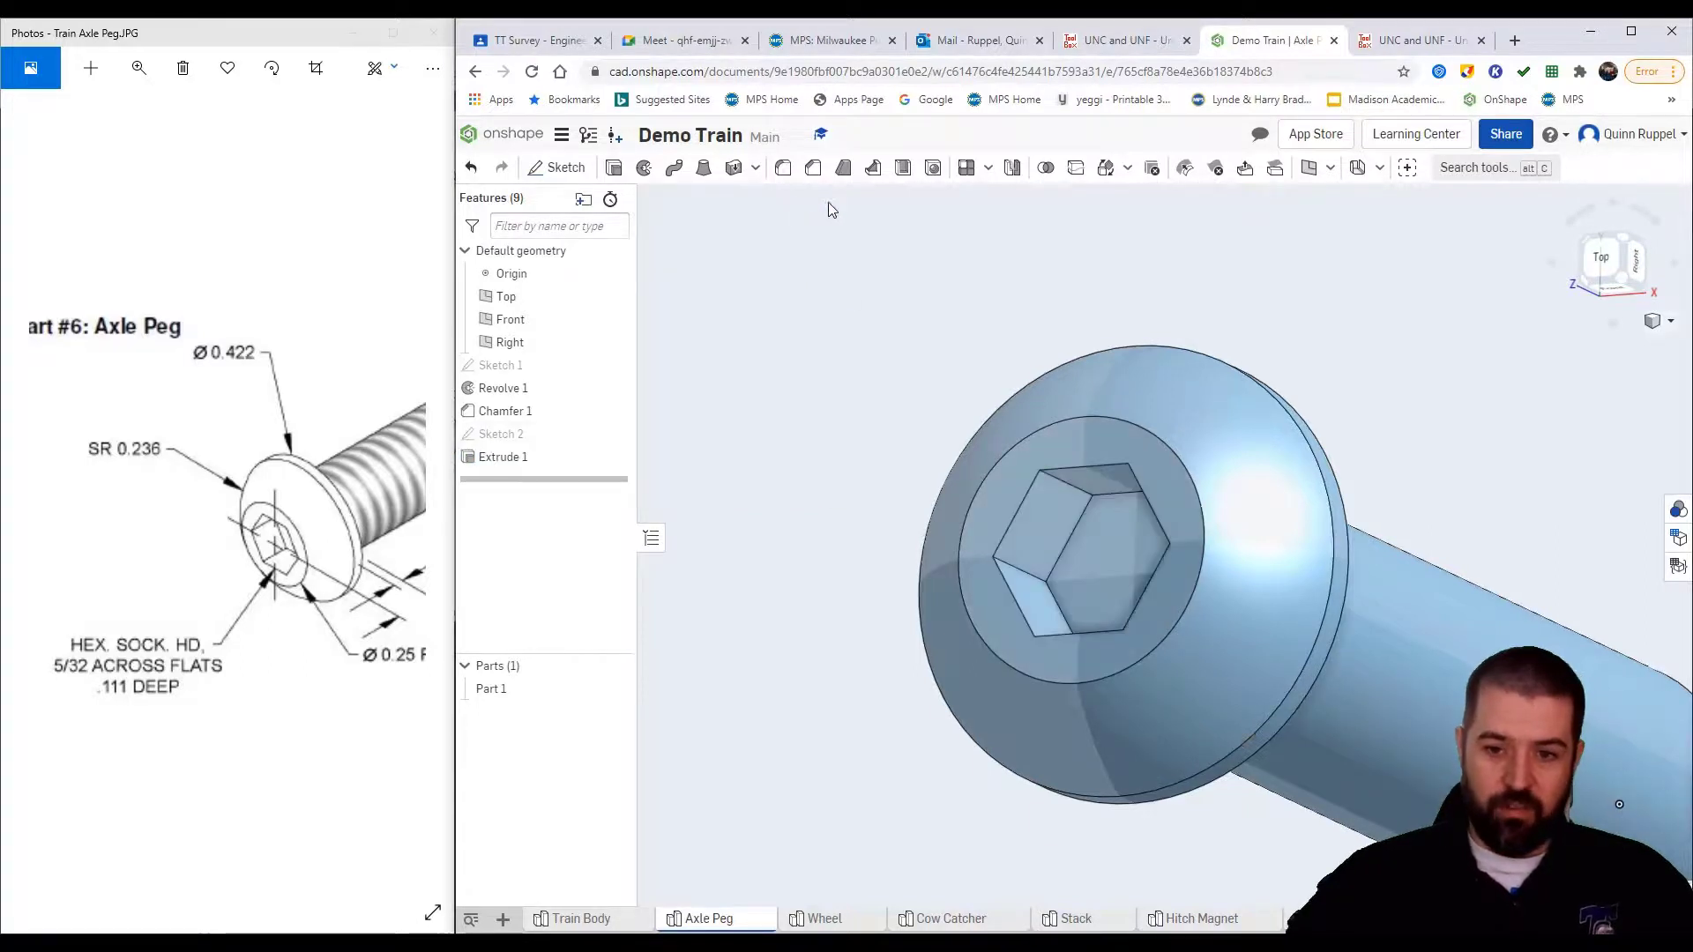
right_click_drag(1341, 506, 1302, 430)
scroll(1302, 430, "down", 10)
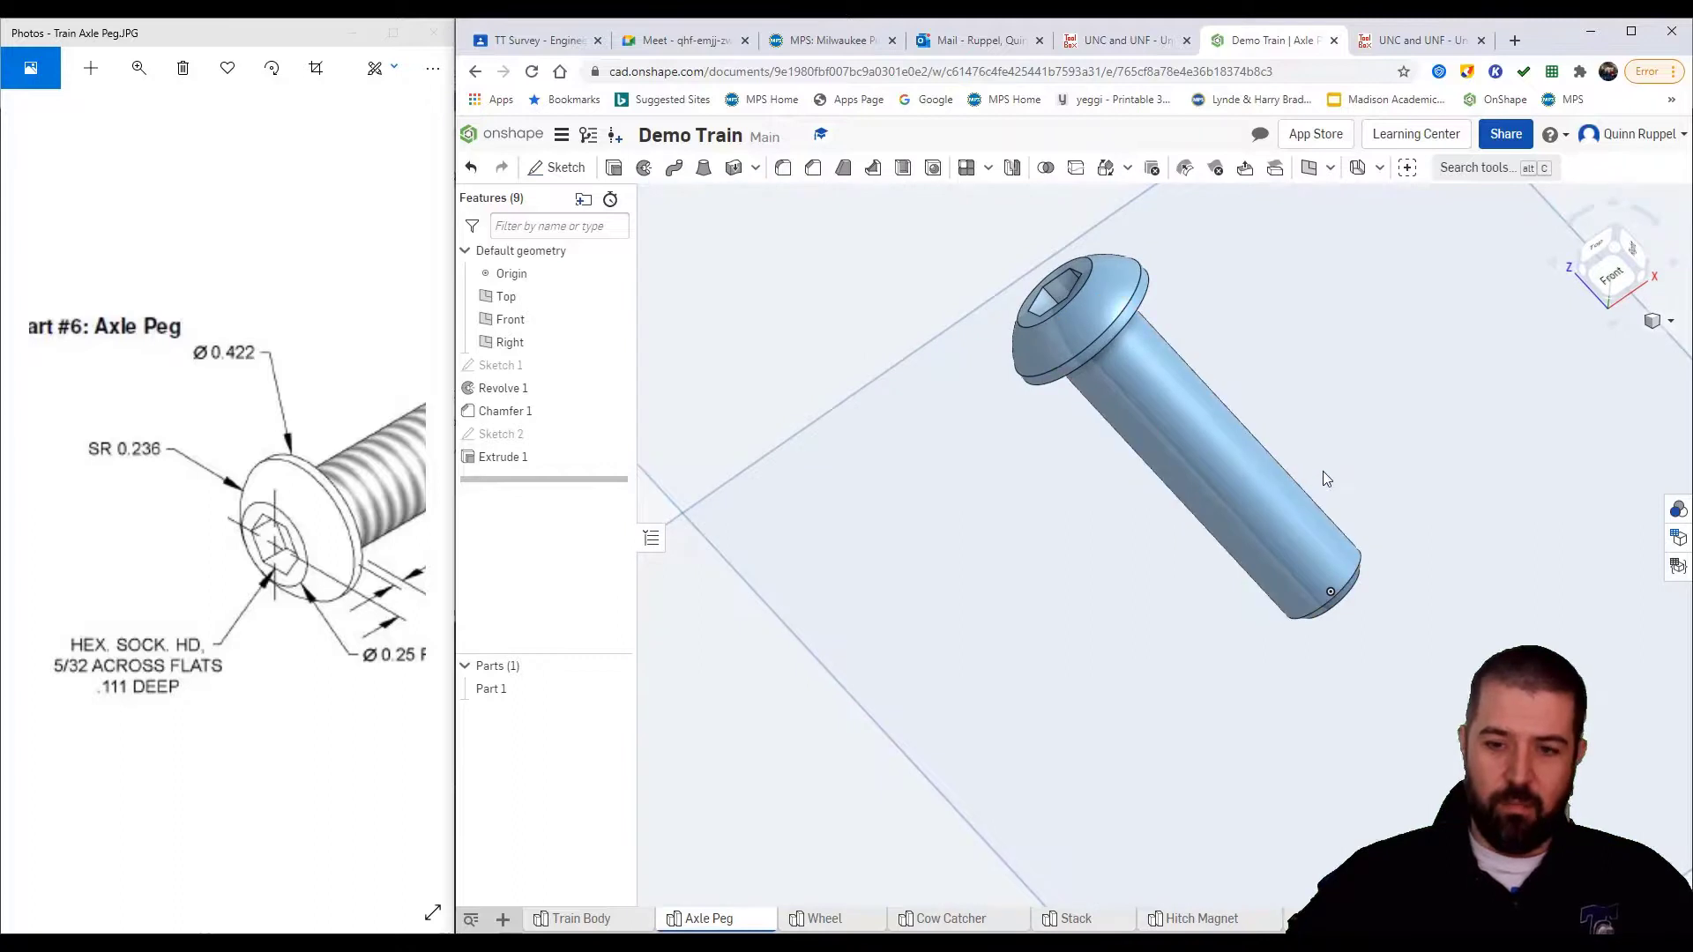
right_click_drag(1322, 471, 1382, 416)
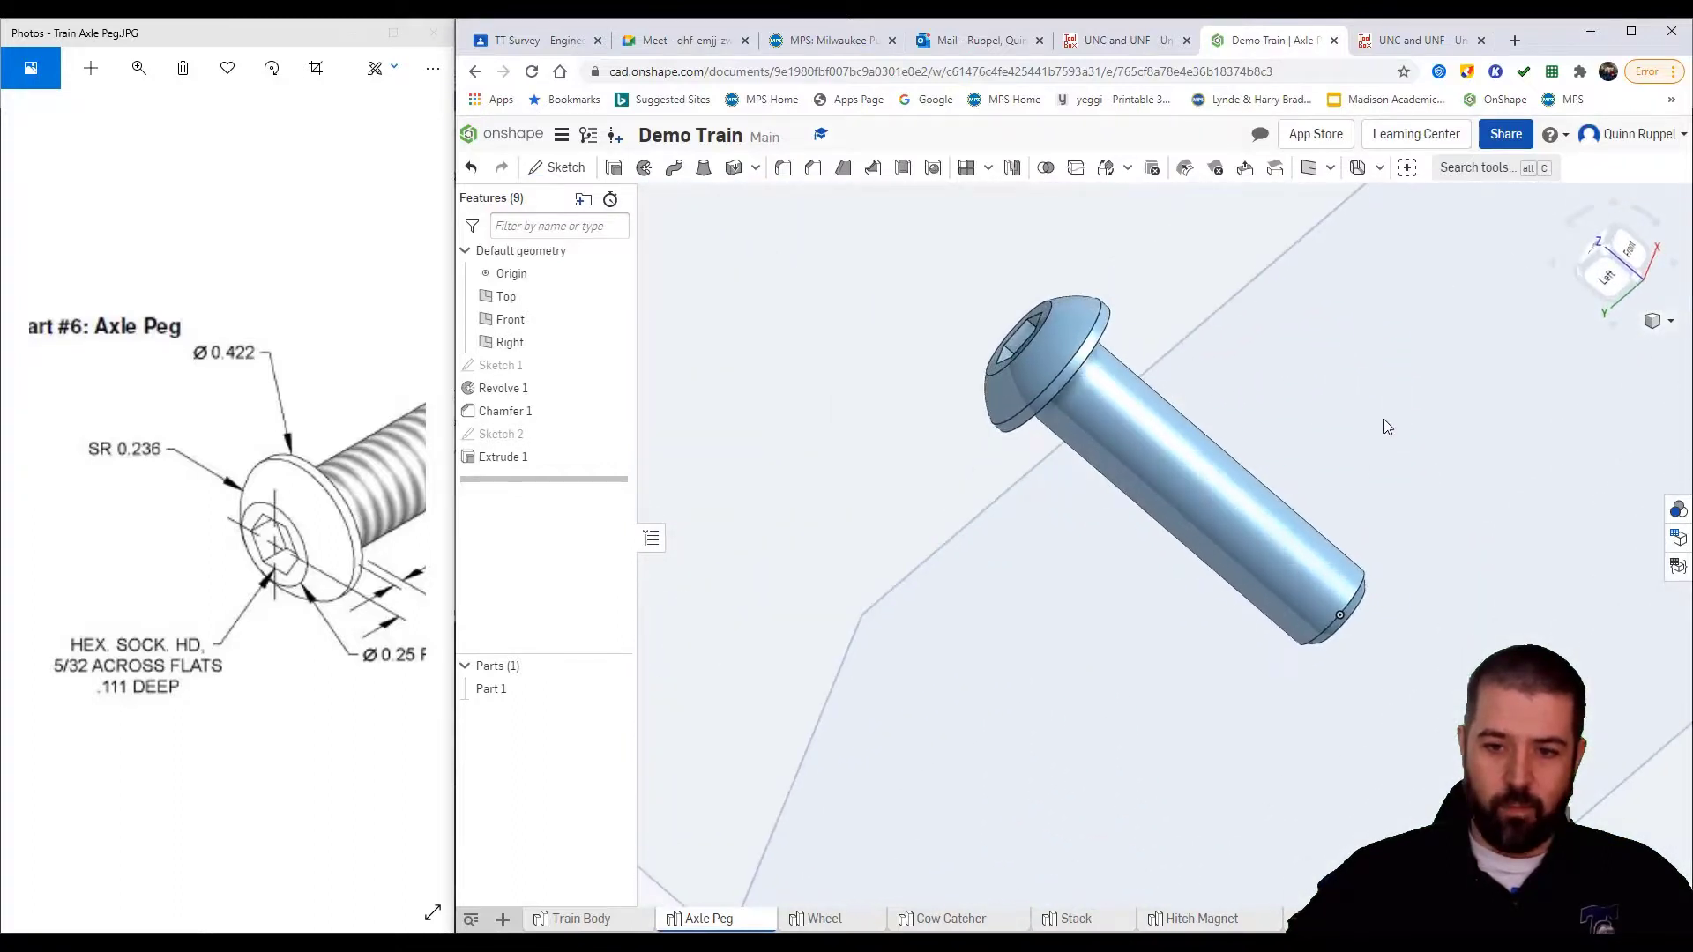